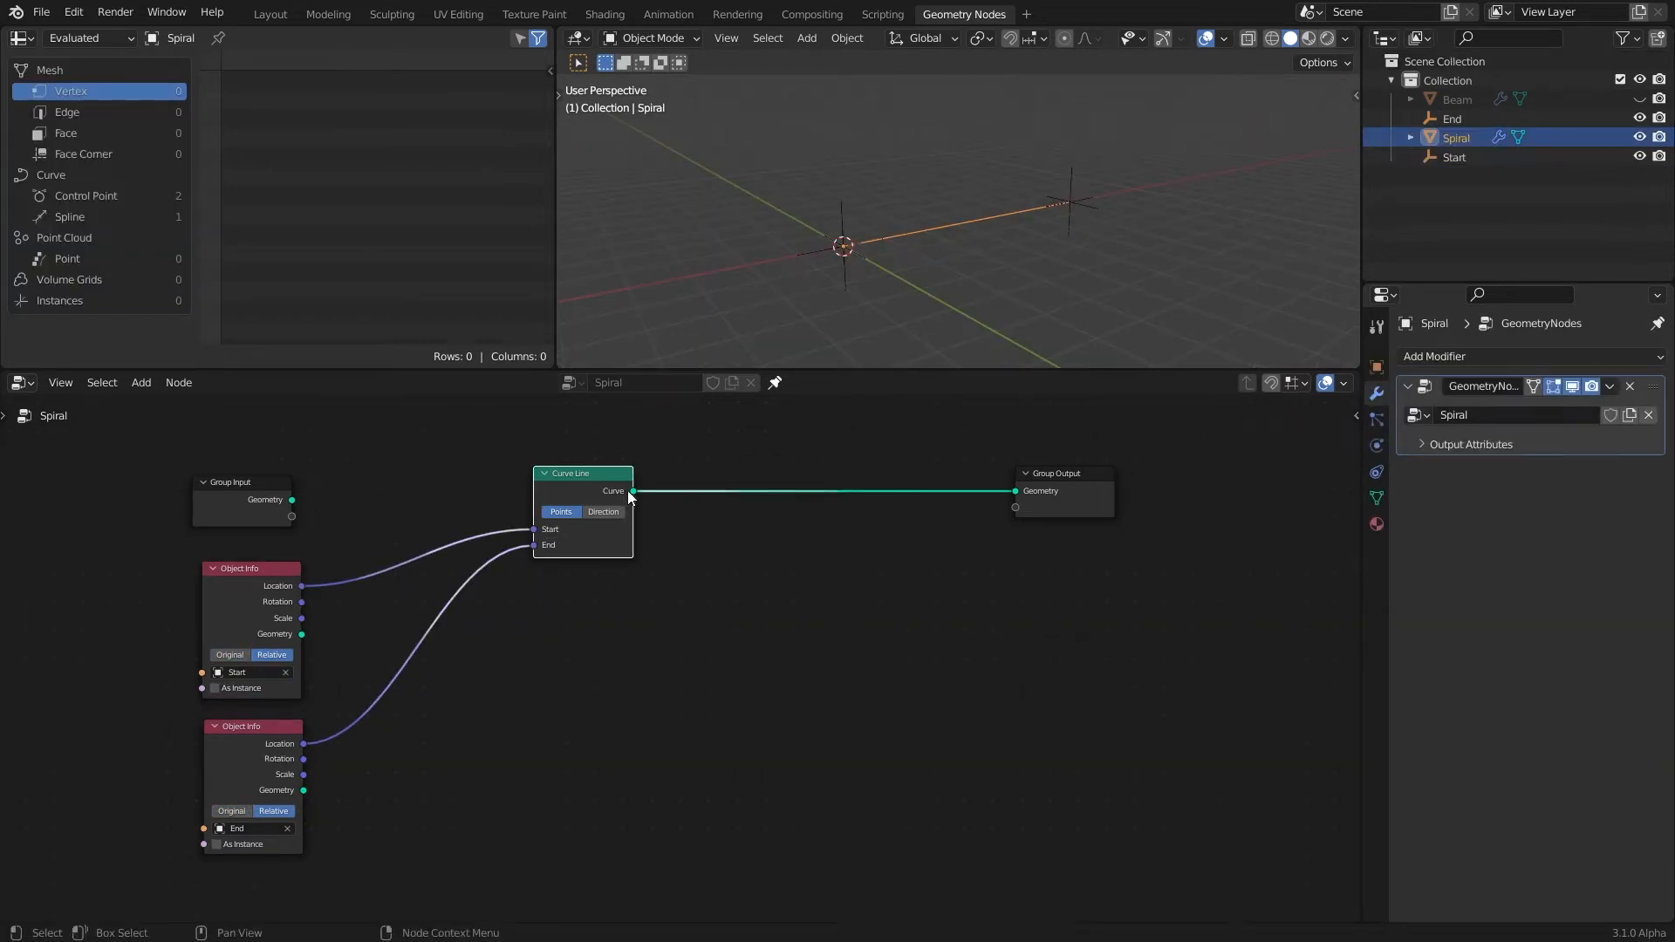
Step: Insert a Curve to Mesh node between the Curve Line and the Group Output
{"action": "key", "text": "shift+a"}
{"action": "mouse_move", "coordinate": [674, 495]}
{"action": "left_click", "coordinate": [885, 500]}
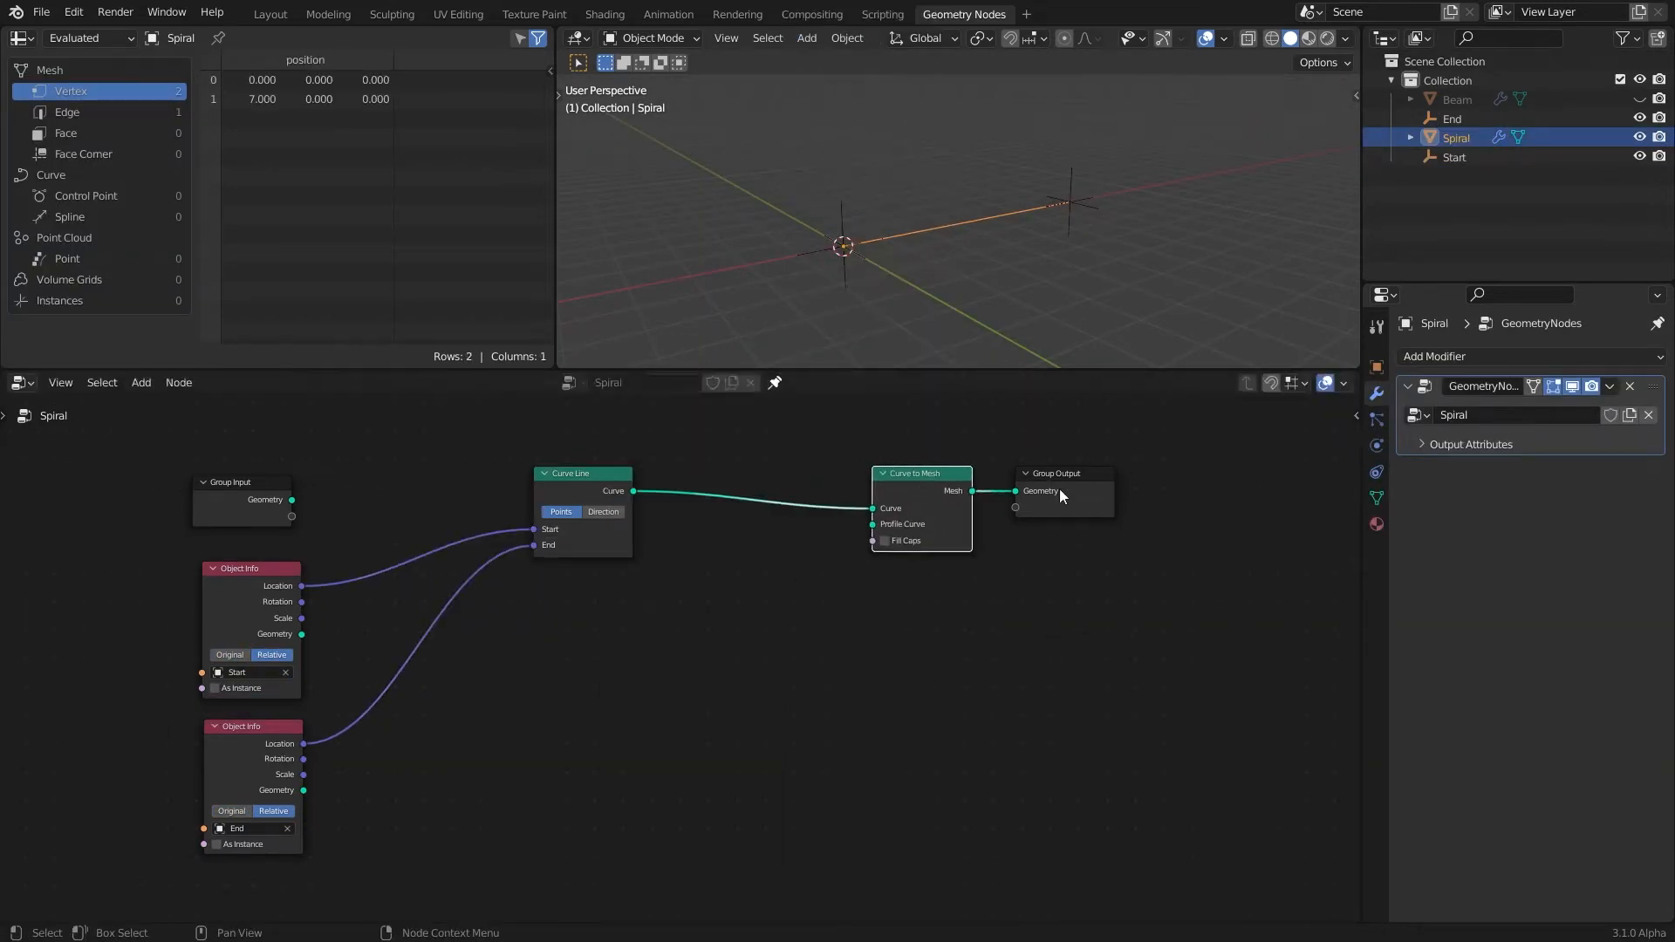
{"action": "left_click", "coordinate": [909, 526]}
Step: Add a Curve Circle node feeding the Profile Curve input of Curve to Mesh, and set its radius to 0.6 m
{"action": "left_click_drag", "start_coordinate": [909, 523], "coordinate": [737, 655]}
{"action": "type", "text": "cir"}
{"action": "key", "text": "Down"}
{"action": "key", "text": "Return"}
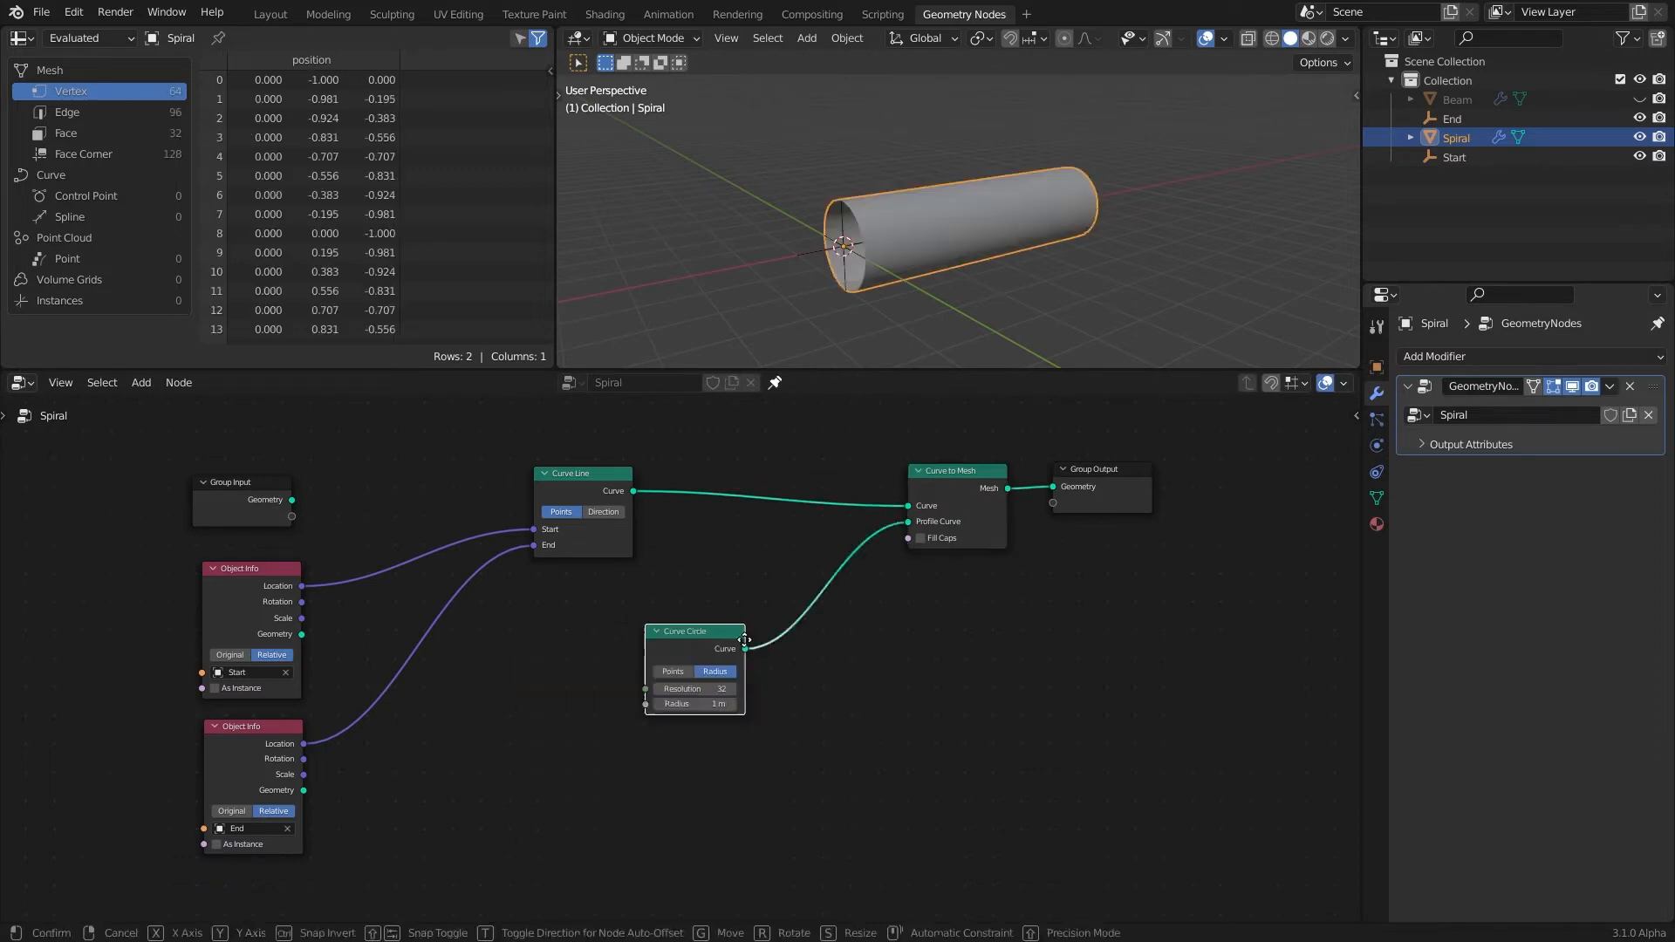
{"action": "left_click", "coordinate": [791, 616]}
{"action": "left_click_drag", "start_coordinate": [761, 677], "coordinate": [737, 677]}
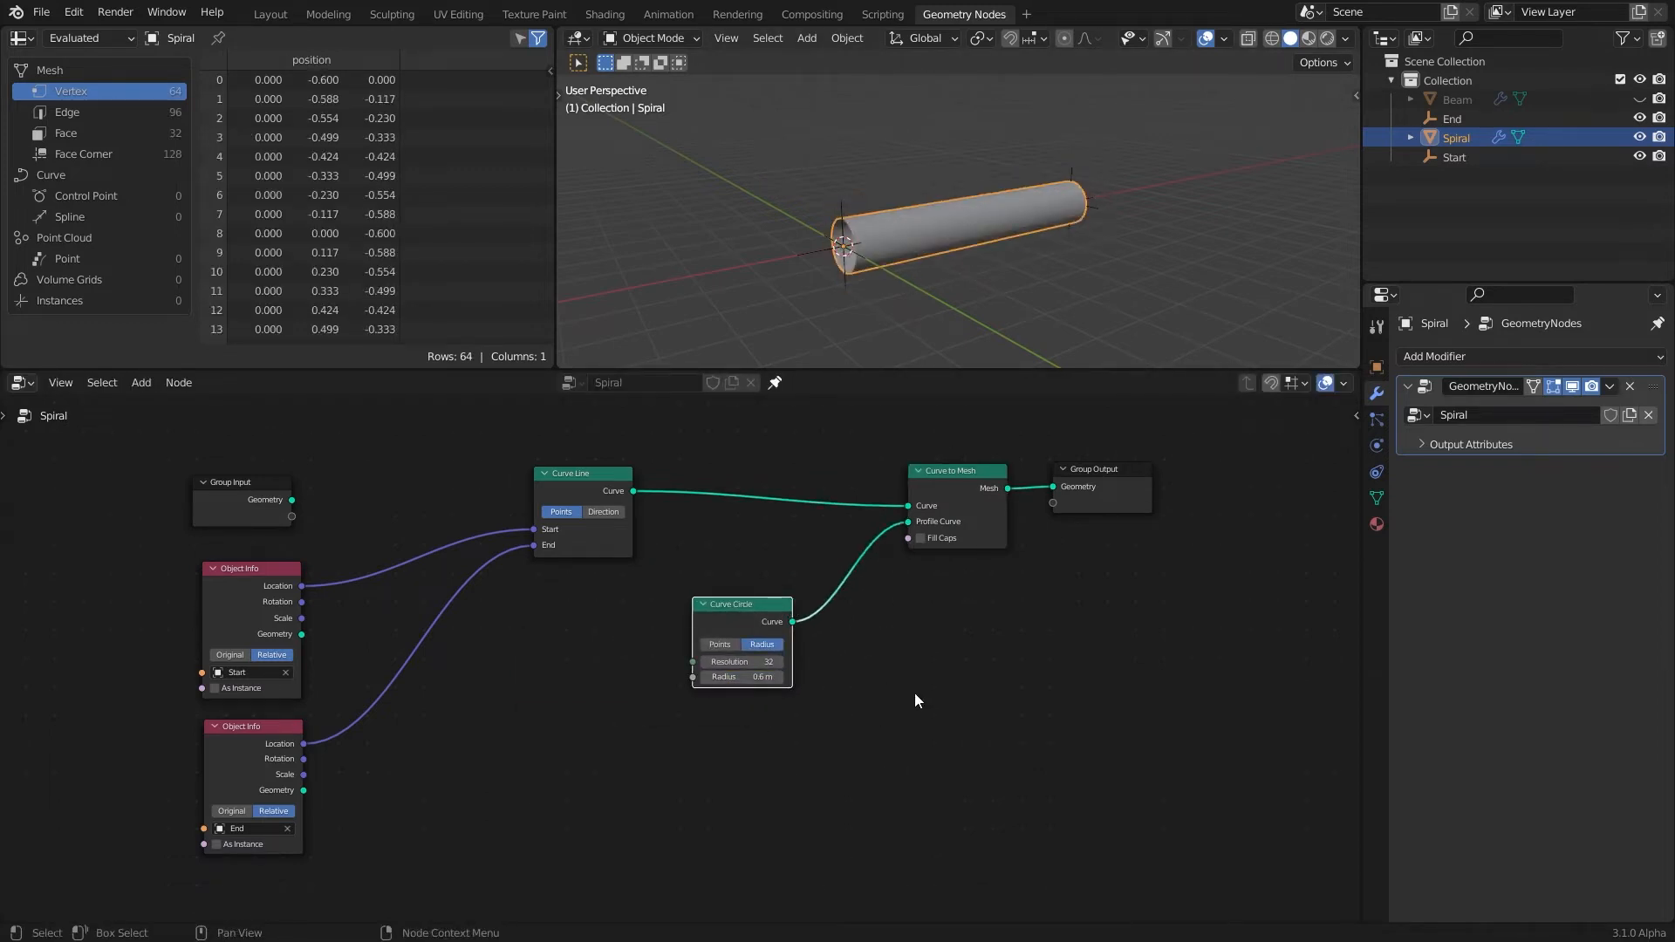
Step: Spread the nodes apart, moving the Curve Circle into open space, and preview the circle alone through the Group Output
{"action": "scroll", "coordinate": [914, 695], "scroll_direction": "down", "scroll_amount": 3}
{"action": "middle_click_drag", "start_coordinate": [913, 696], "coordinate": [911, 624]}
{"action": "left_click_drag", "start_coordinate": [1012, 438], "coordinate": [1102, 436]}
{"action": "left_click_drag", "start_coordinate": [916, 453], "coordinate": [983, 450]}
{"action": "left_click_drag", "start_coordinate": [729, 554], "coordinate": [747, 742]}
{"action": "left_click_drag", "start_coordinate": [272, 438], "coordinate": [401, 698]}
{"action": "left_click_drag", "start_coordinate": [325, 526], "coordinate": [239, 410]}
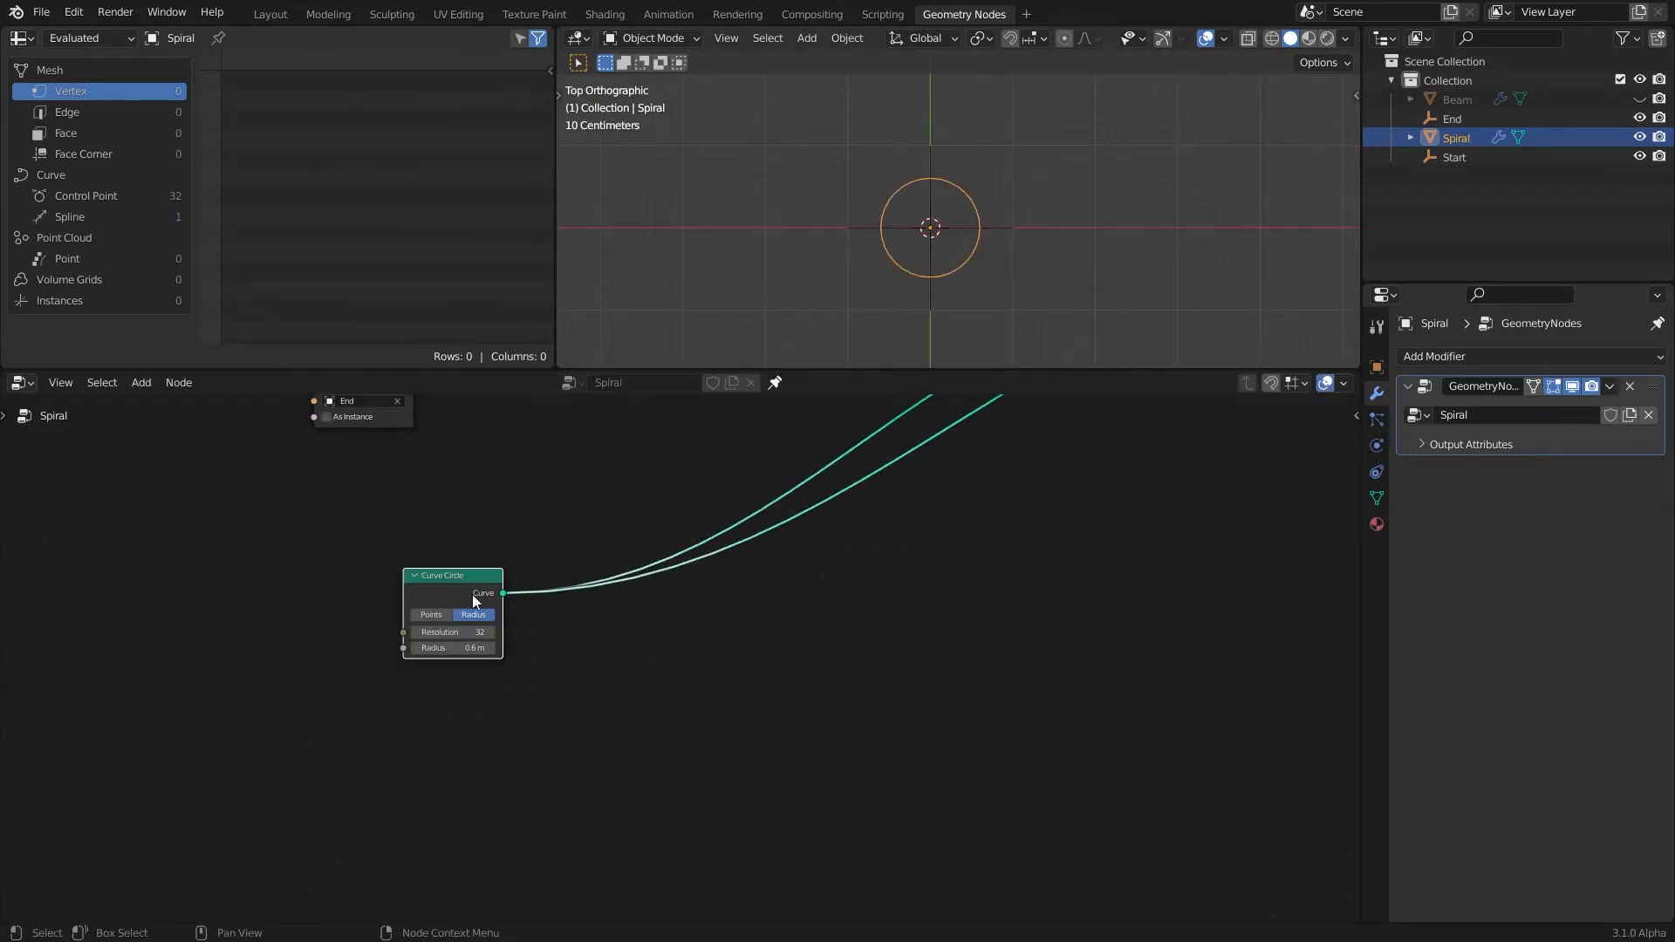
{"action": "scroll", "coordinate": [681, 581], "scroll_direction": "down", "scroll_amount": 10}
{"action": "left_click_drag", "start_coordinate": [929, 498], "coordinate": [848, 443]}
{"action": "scroll", "coordinate": [847, 689], "scroll_direction": "up", "scroll_amount": 6}
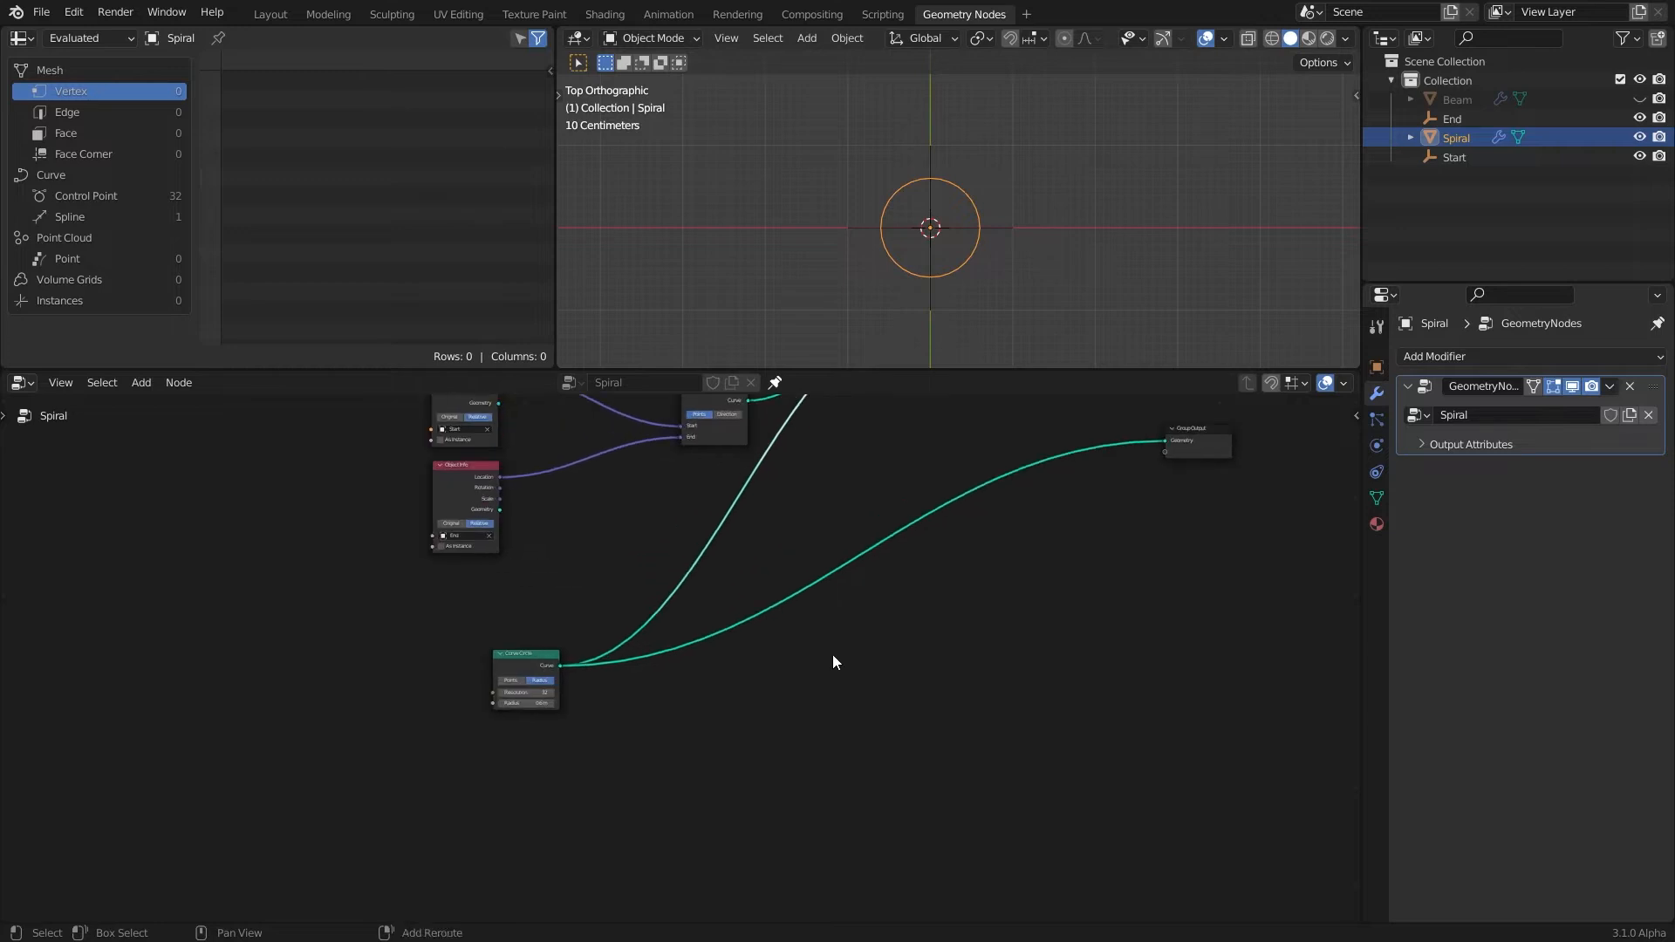
Step: Insert a Join Geometry node between the Curve Circle and Group Output, and shift the circle node away to make room
{"action": "key", "text": "shift+a"}
{"action": "mouse_move", "coordinate": [786, 636]}
{"action": "left_click", "coordinate": [941, 726]}
{"action": "left_click", "coordinate": [795, 610]}
{"action": "scroll", "coordinate": [688, 658], "scroll_direction": "up", "scroll_amount": 3}
{"action": "left_click_drag", "start_coordinate": [411, 648], "coordinate": [435, 608]}
{"action": "scroll", "coordinate": [658, 736], "scroll_direction": "up", "scroll_amount": 1}
{"action": "middle_click_drag", "start_coordinate": [658, 737], "coordinate": [741, 747]}
{"action": "scroll", "coordinate": [742, 747], "scroll_direction": "down", "scroll_amount": 2}
{"action": "scroll", "coordinate": [742, 747], "scroll_direction": "up", "scroll_amount": 1}
{"action": "left_click_drag", "start_coordinate": [521, 611], "coordinate": [413, 613]}
Step: Insert a Transform node between Curve Circle and Join Geometry with a translation of X 0.7 m and Y 0.4 m
{"action": "key", "text": "shift+a"}
{"action": "mouse_move", "coordinate": [726, 647]}
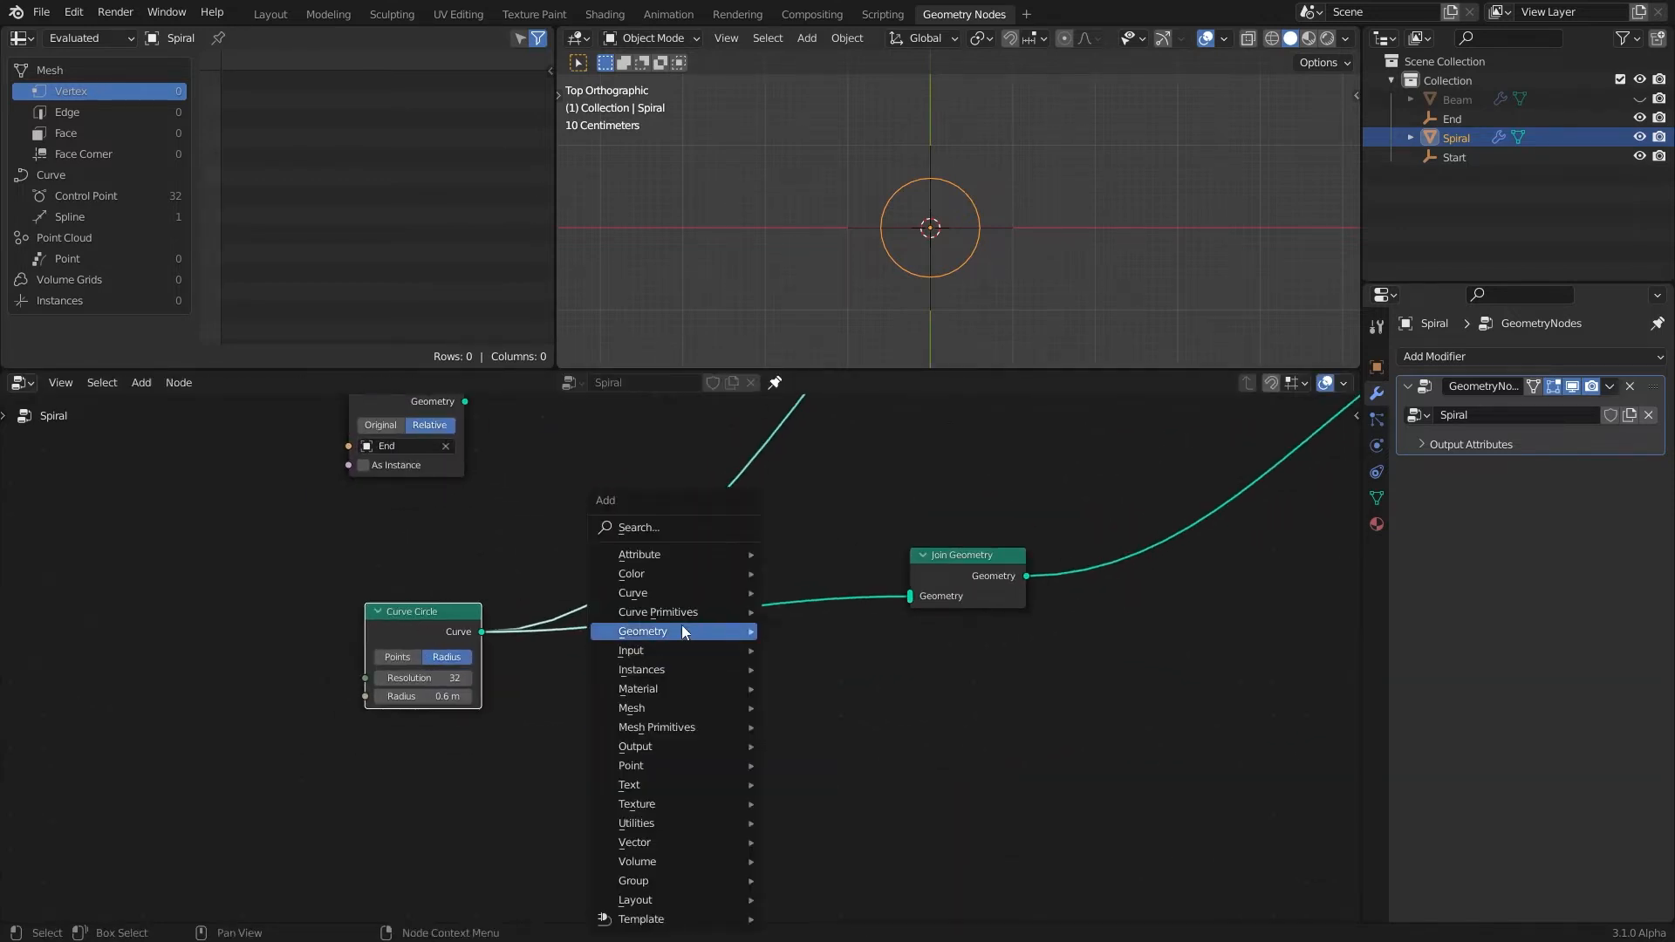
{"action": "left_click", "coordinate": [815, 785]}
{"action": "left_click", "coordinate": [713, 540]}
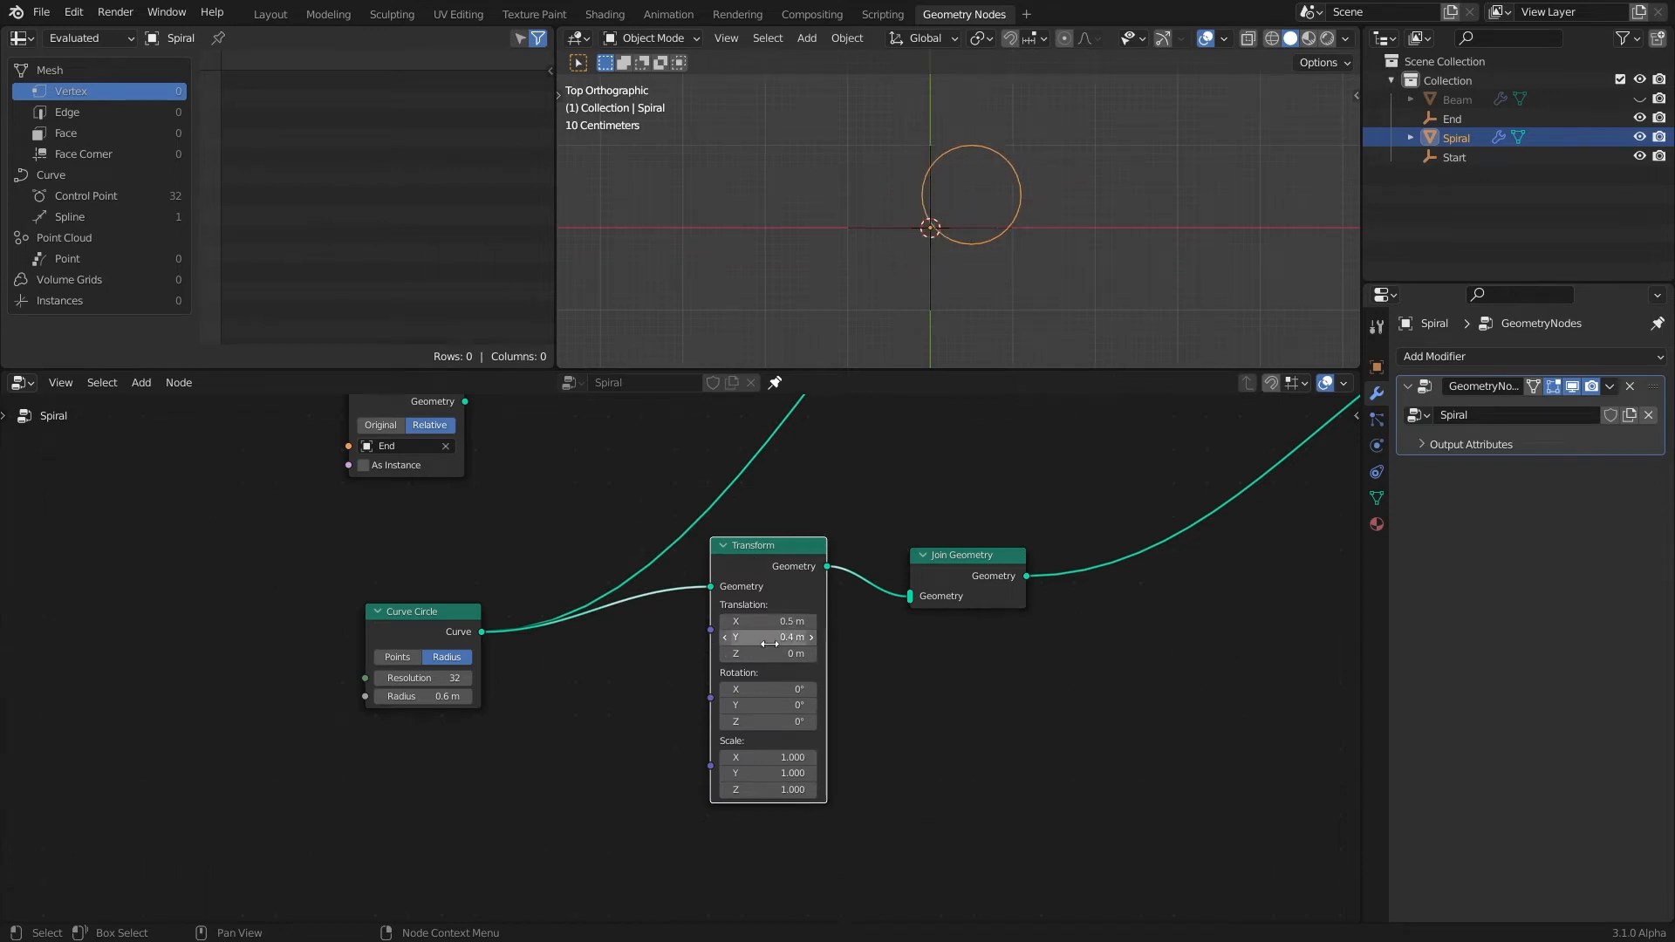
{"action": "scroll", "coordinate": [643, 651], "scroll_direction": "down", "scroll_amount": 1}
Step: Duplicate the linked Transform twice: translation -0.7 m, -0.2 m at scale 0.8, and 0.21 m, -0.63 m at scale 0.6
{"action": "key", "text": "shift+d"}
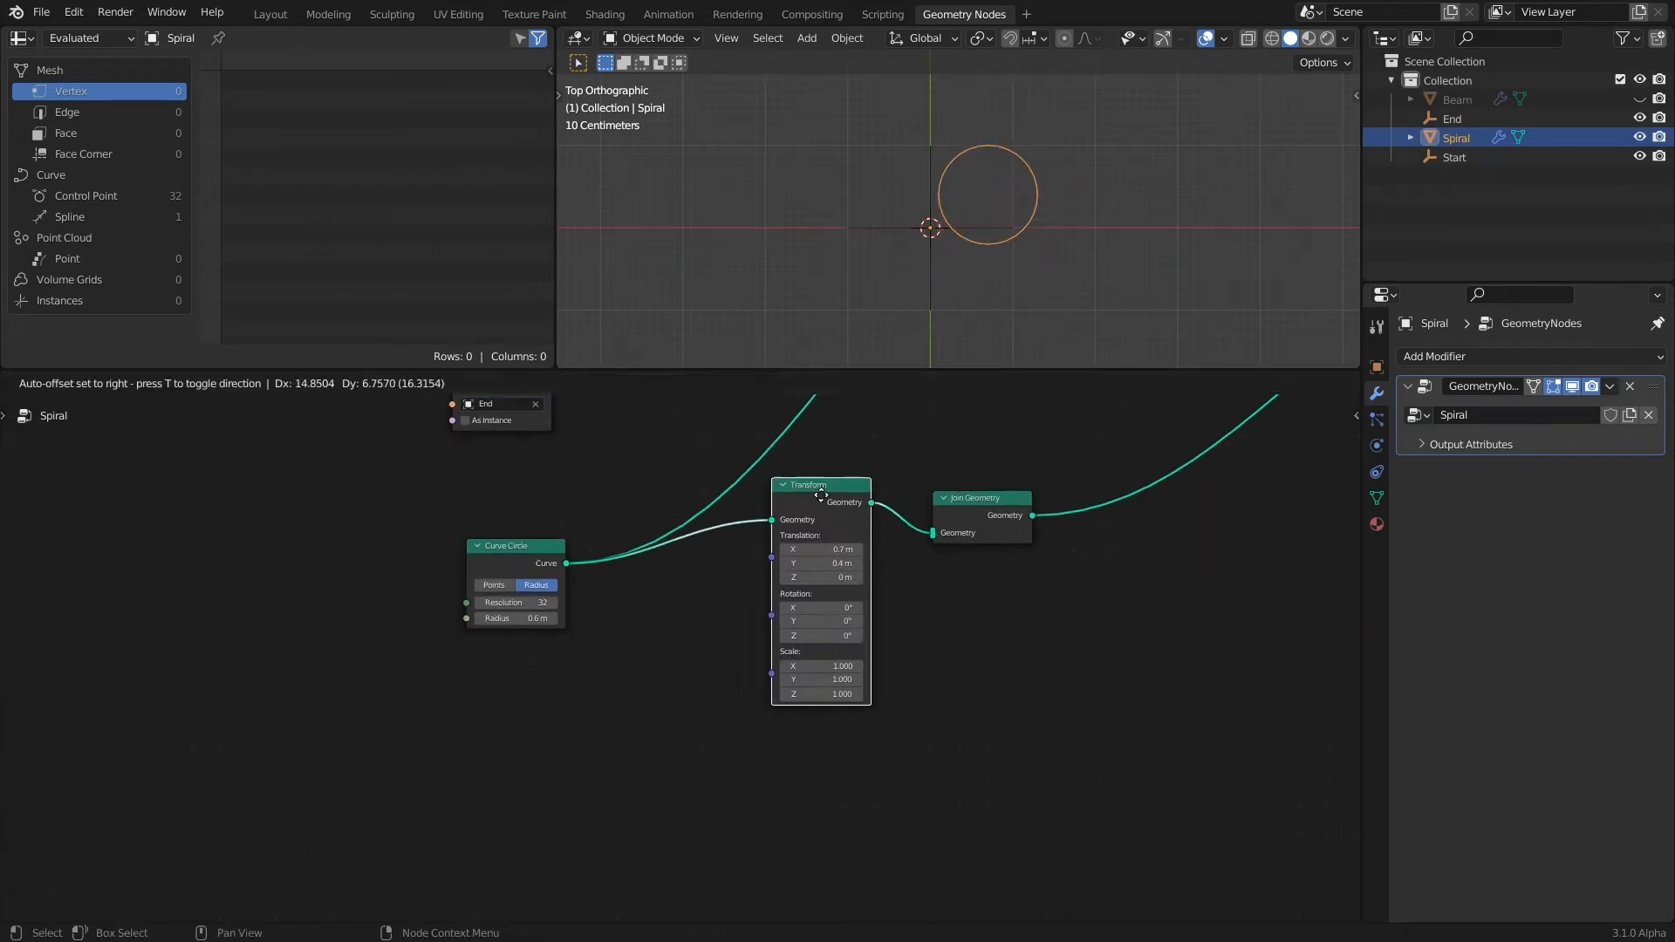
{"action": "left_click", "coordinate": [692, 660]}
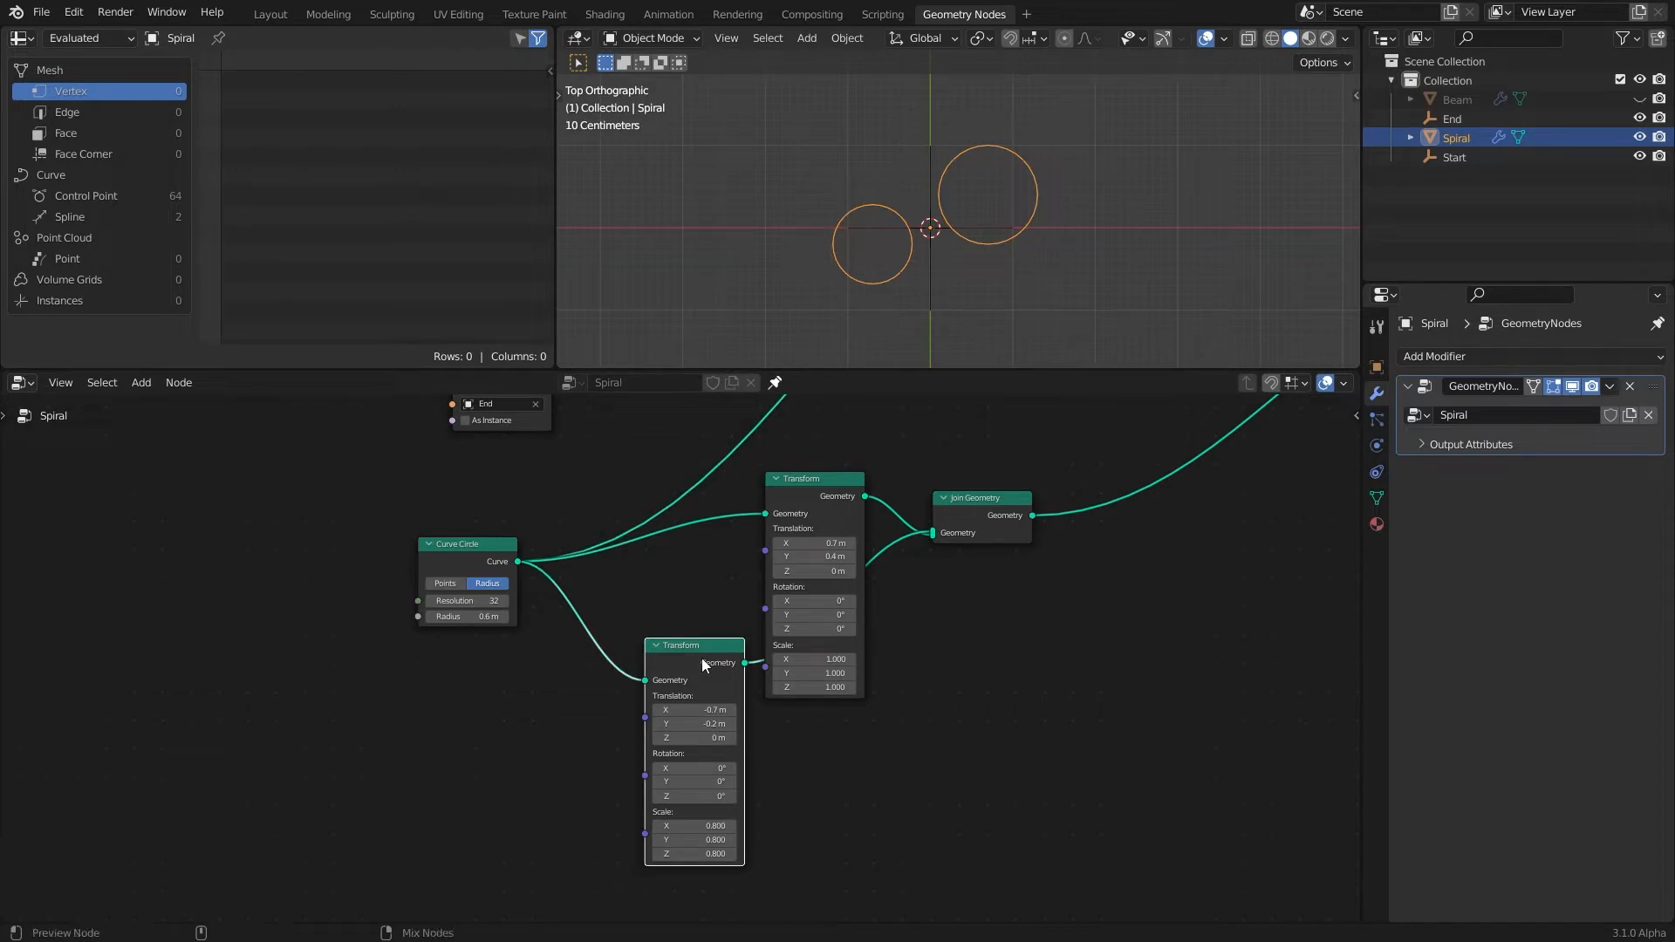
{"action": "key", "text": "ctrl+shift+d"}
{"action": "left_click", "coordinate": [829, 741]}
{"action": "left_click_drag", "start_coordinate": [870, 745], "coordinate": [907, 644]}
{"action": "middle_click_drag", "start_coordinate": [957, 742], "coordinate": [945, 629]}
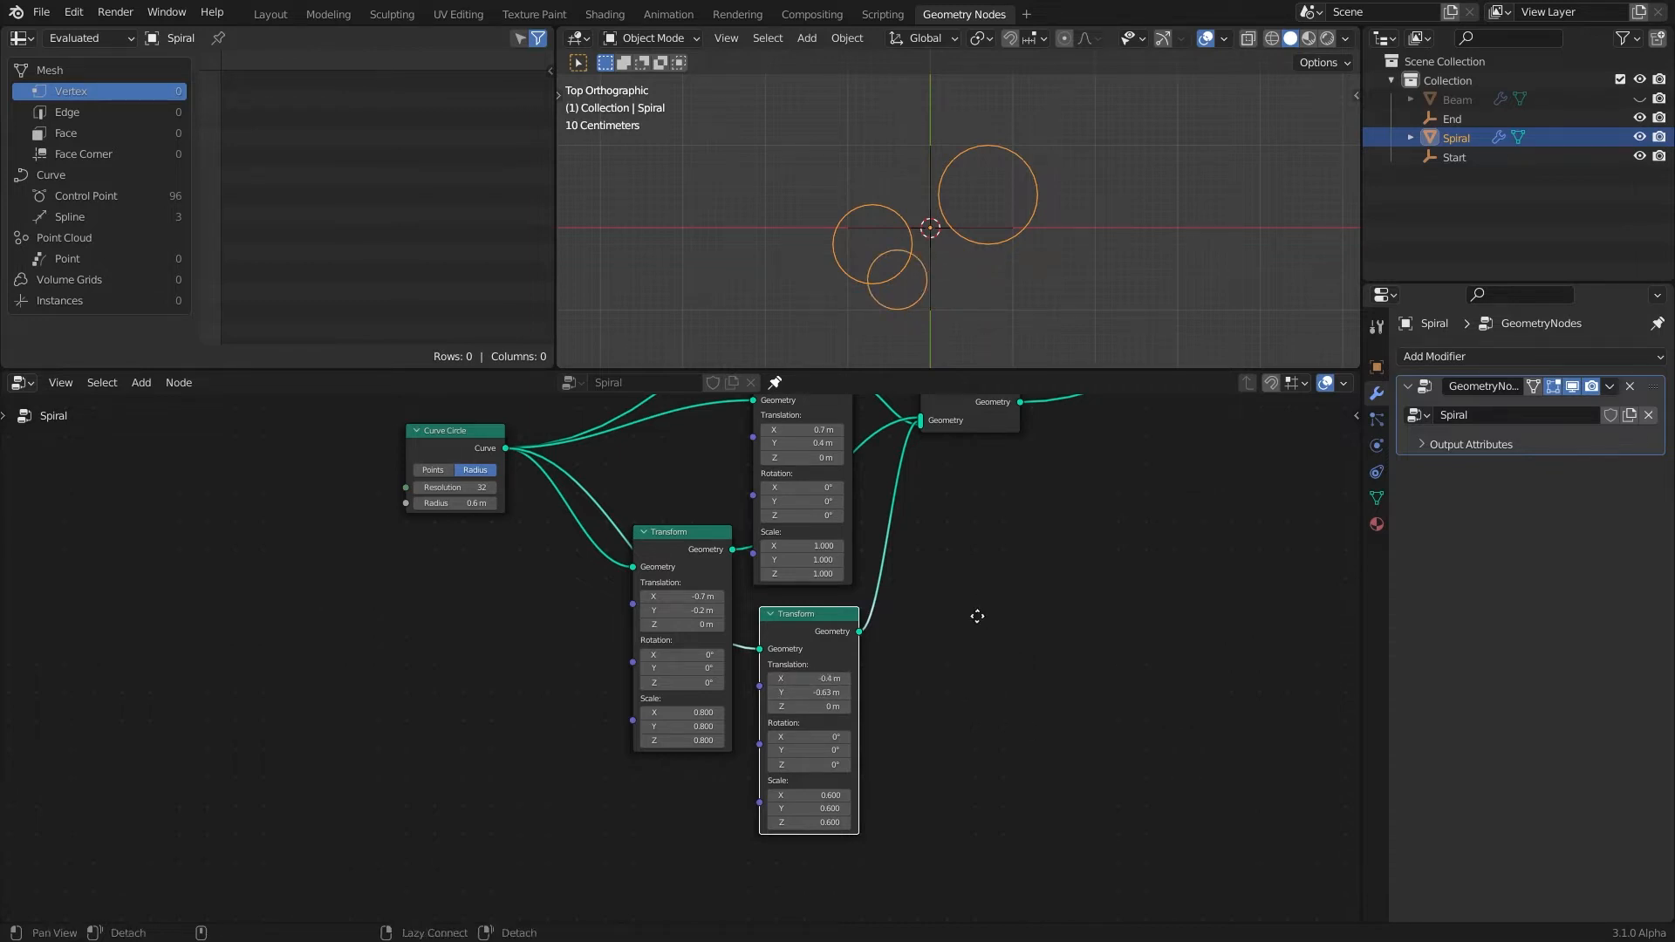
Step: Set the Curve Circle resolution to 16 and space out the circle profile nodes
{"action": "middle_click_drag", "start_coordinate": [978, 616], "coordinate": [1001, 762]}
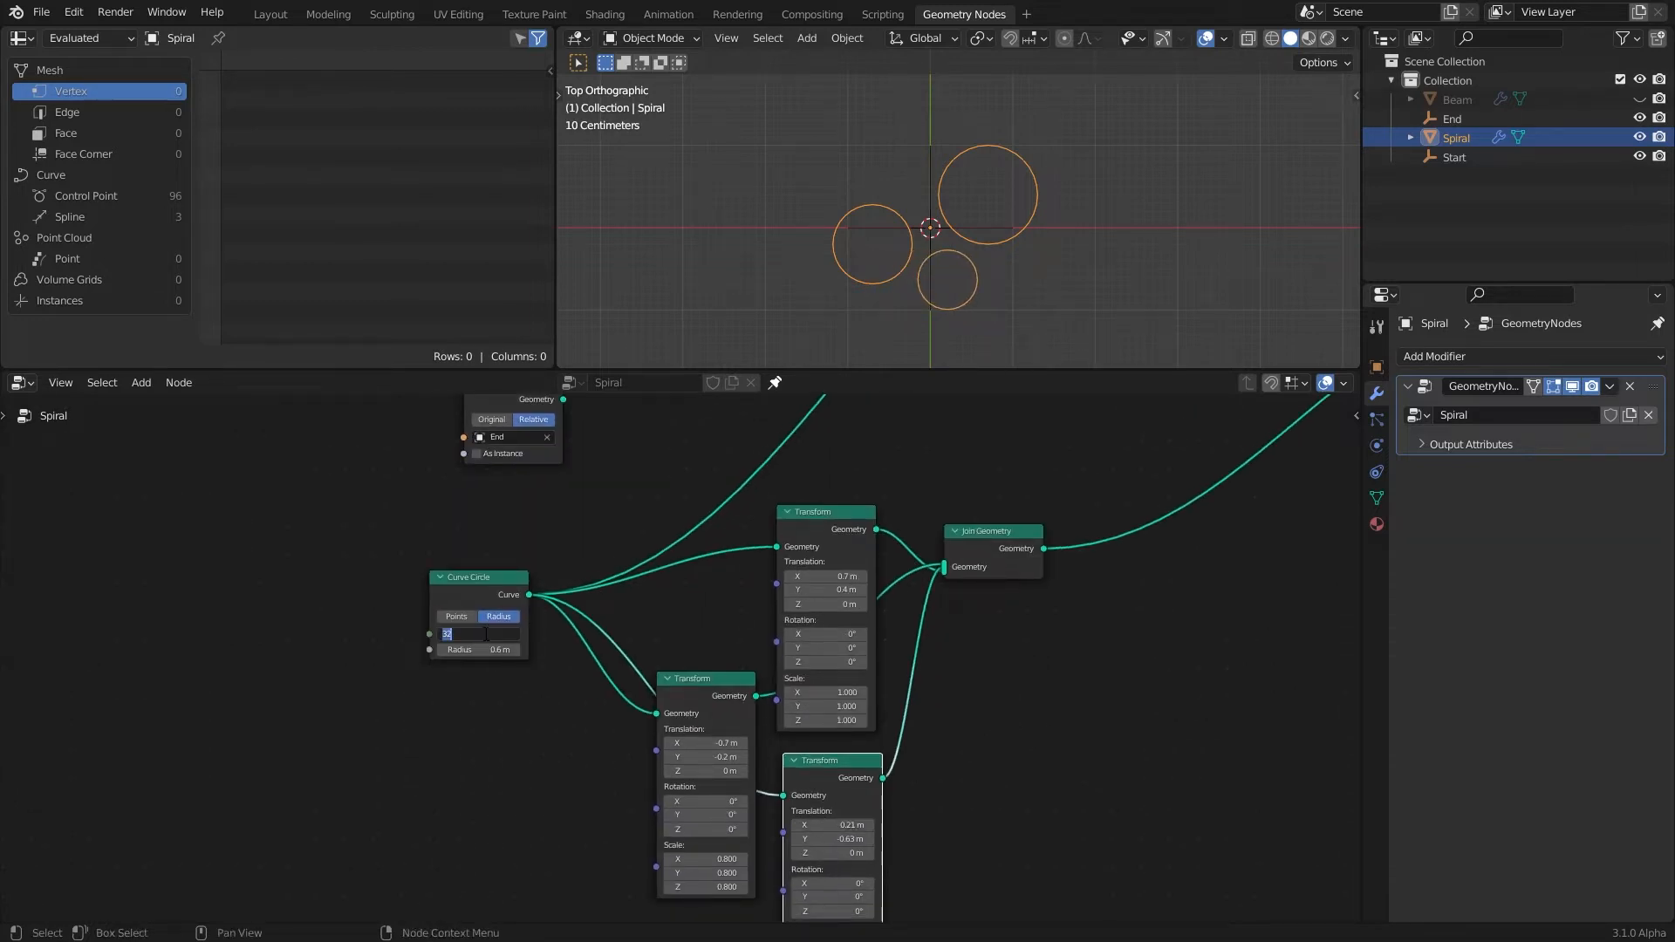
{"action": "scroll", "coordinate": [1007, 649], "scroll_direction": "down", "scroll_amount": 4}
{"action": "middle_click_drag", "start_coordinate": [1064, 689], "coordinate": [905, 625]}
{"action": "left_click_drag", "start_coordinate": [834, 495], "coordinate": [934, 477]}
{"action": "left_click_drag", "start_coordinate": [708, 482], "coordinate": [747, 470]}
{"action": "left_click_drag", "start_coordinate": [454, 528], "coordinate": [436, 530]}
Step: Enclose the circle, Transform and Join Geometry nodes in a frame and give it a custom dark blue color
{"action": "left_click_drag", "start_coordinate": [352, 482], "coordinate": [993, 852]}
{"action": "key", "text": "ctrl+j"}
{"action": "left_click_drag", "start_coordinate": [955, 678], "coordinate": [1035, 718]}
{"action": "key", "text": "n"}
{"action": "left_click", "coordinate": [1150, 522]}
{"action": "left_click", "coordinate": [1136, 522]}
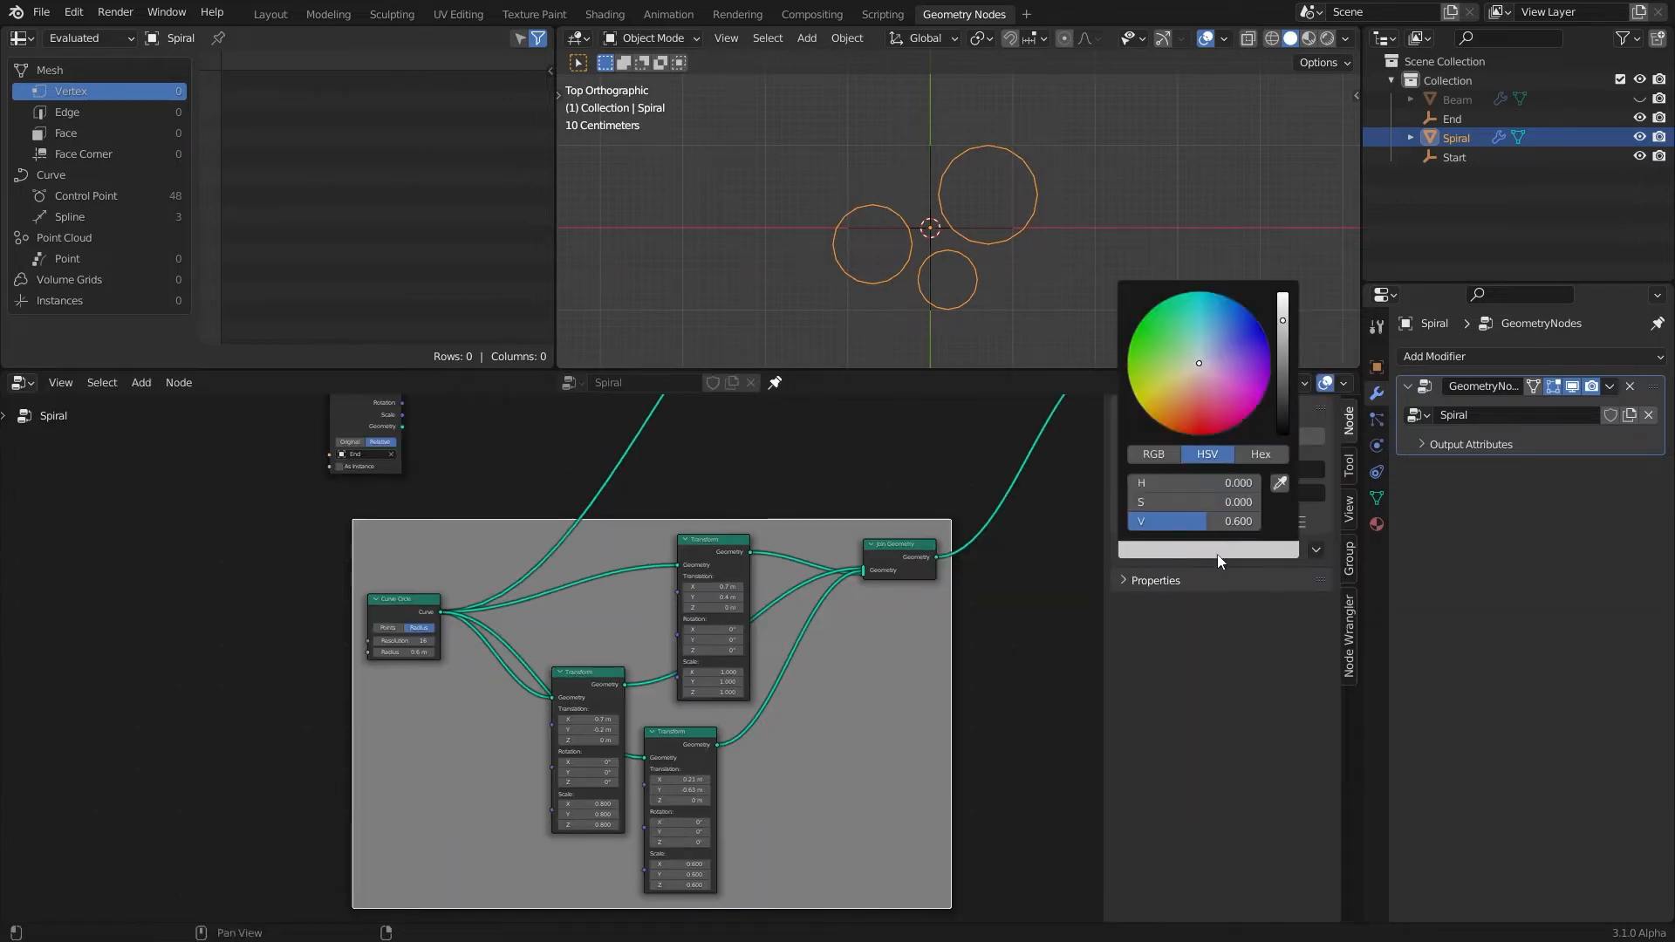
{"action": "left_click", "coordinate": [1223, 550]}
{"action": "left_click", "coordinate": [1241, 322]}
{"action": "left_click_drag", "start_coordinate": [1282, 325], "coordinate": [1269, 376]}
Step: Label the frame "Spiral Profile" and enlarge its label text
{"action": "left_click", "coordinate": [1223, 493]}
{"action": "type", "text": "Spiral Profile"}
{"action": "key", "text": "Return"}
{"action": "left_click", "coordinate": [1135, 522]}
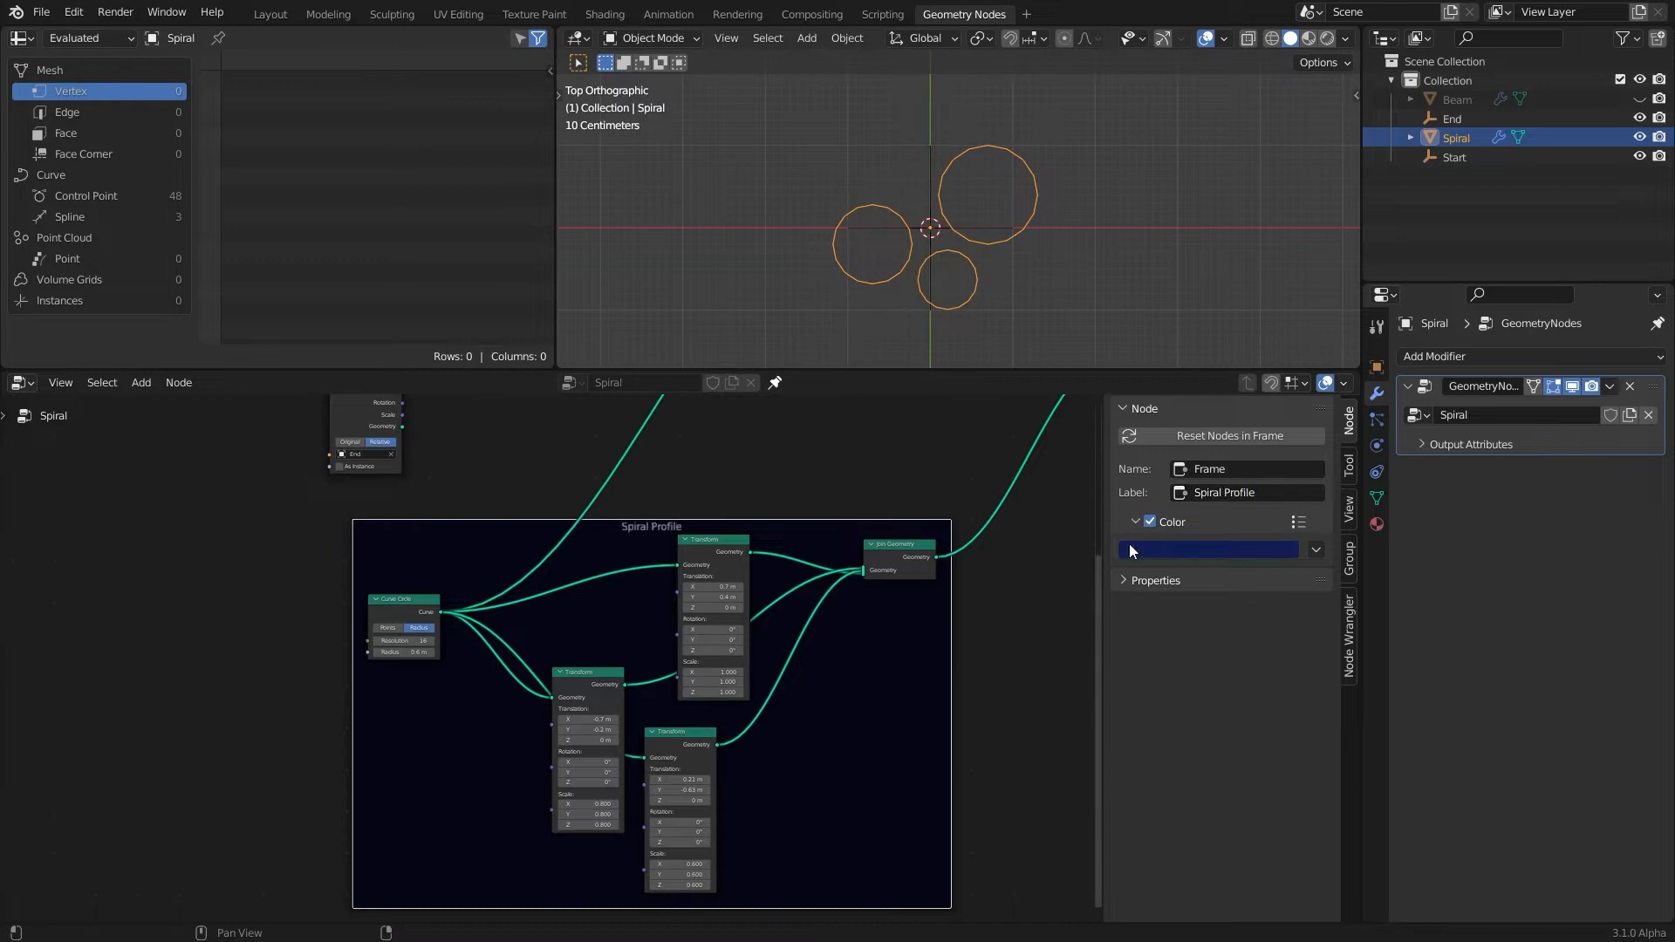
{"action": "left_click", "coordinate": [1134, 522]}
{"action": "left_click", "coordinate": [1125, 580]}
{"action": "left_click_drag", "start_coordinate": [1204, 605], "coordinate": [1257, 606]}
{"action": "left_click_drag", "start_coordinate": [714, 541], "coordinate": [744, 554]}
{"action": "middle_click_drag", "start_coordinate": [885, 631], "coordinate": [866, 724]}
{"action": "key", "text": "n"}
{"action": "middle_click_drag", "start_coordinate": [943, 680], "coordinate": [950, 699]}
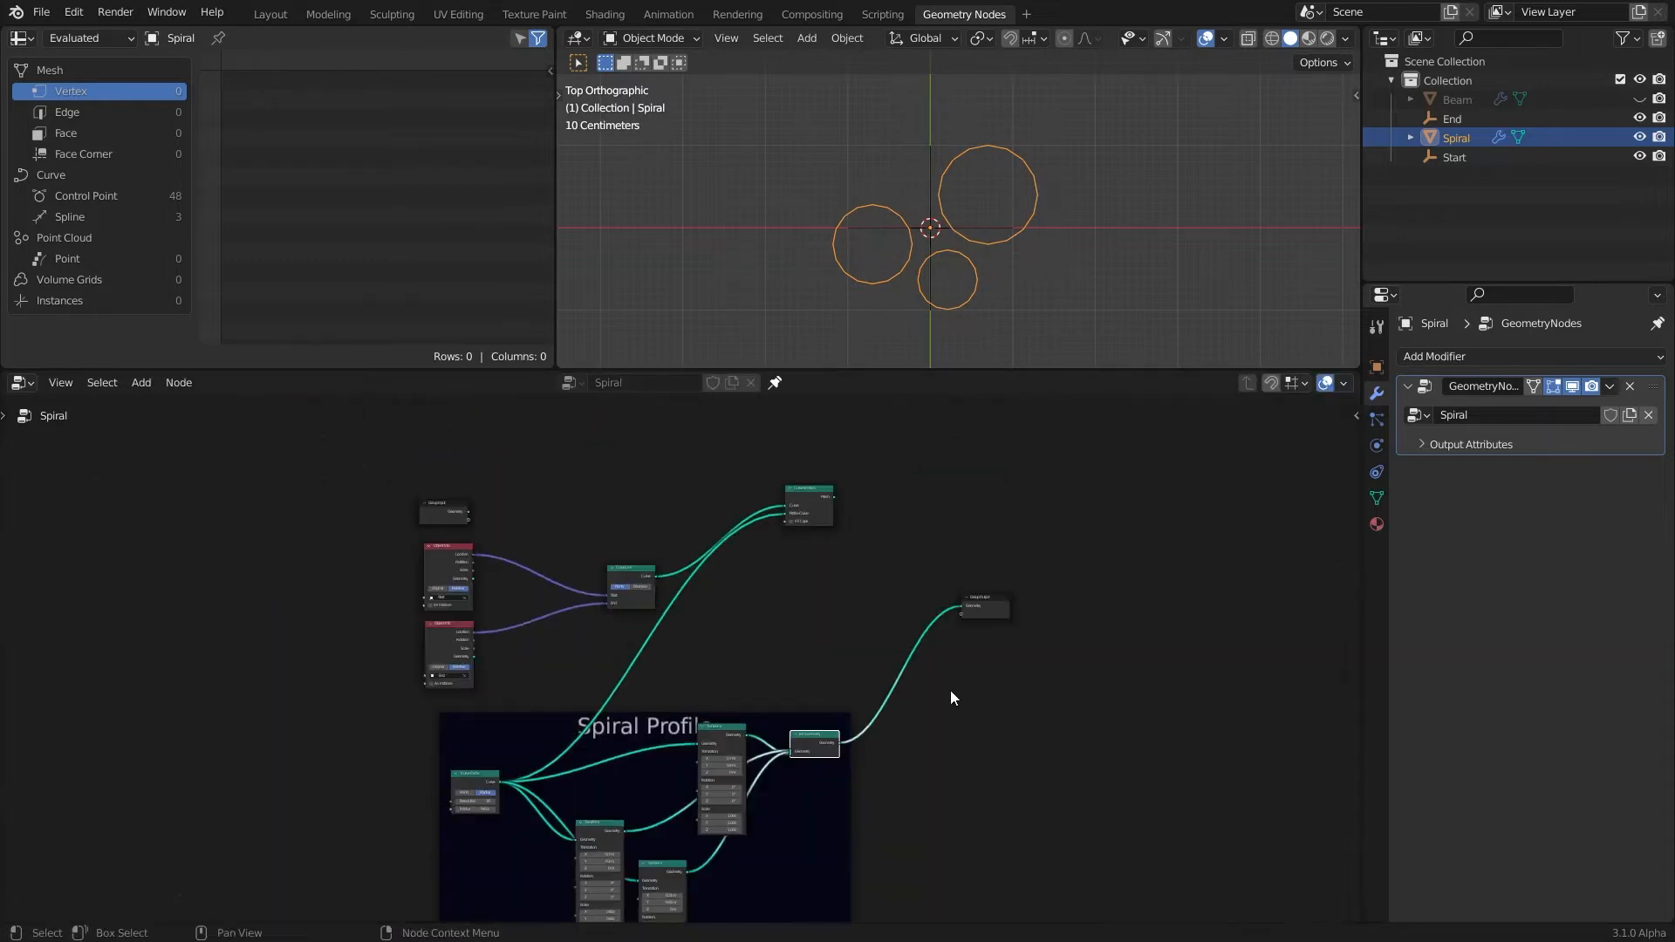
Step: Route the joined spiral profile into Curve to Mesh's Profile Curve input and its mesh into the Group Output
{"action": "left_click_drag", "start_coordinate": [809, 509], "coordinate": [1046, 614]}
{"action": "scroll", "coordinate": [877, 663], "scroll_direction": "up", "scroll_amount": 3}
{"action": "left_click_drag", "start_coordinate": [1075, 605], "coordinate": [1117, 594]}
{"action": "left_click_drag", "start_coordinate": [908, 481], "coordinate": [941, 587]}
{"action": "scroll", "coordinate": [933, 305], "scroll_direction": "down", "scroll_amount": 3}
{"action": "middle_click_drag", "start_coordinate": [916, 336], "coordinate": [993, 246]}
{"action": "scroll", "coordinate": [1015, 255], "scroll_direction": "up", "scroll_amount": 4}
{"action": "scroll", "coordinate": [1016, 255], "scroll_direction": "down", "scroll_amount": 3}
{"action": "middle_click_drag", "start_coordinate": [989, 730], "coordinate": [1075, 669]}
Step: Insert a Set Curve Radius node between the Curve Line and Curve to Mesh
{"action": "key", "text": "shift+a"}
{"action": "mouse_move", "coordinate": [883, 531]}
{"action": "left_click", "coordinate": [1016, 405]}
{"action": "left_click", "coordinate": [864, 485]}
{"action": "scroll", "coordinate": [895, 597], "scroll_direction": "up", "scroll_amount": 2}
{"action": "middle_click_drag", "start_coordinate": [895, 597], "coordinate": [887, 621]}
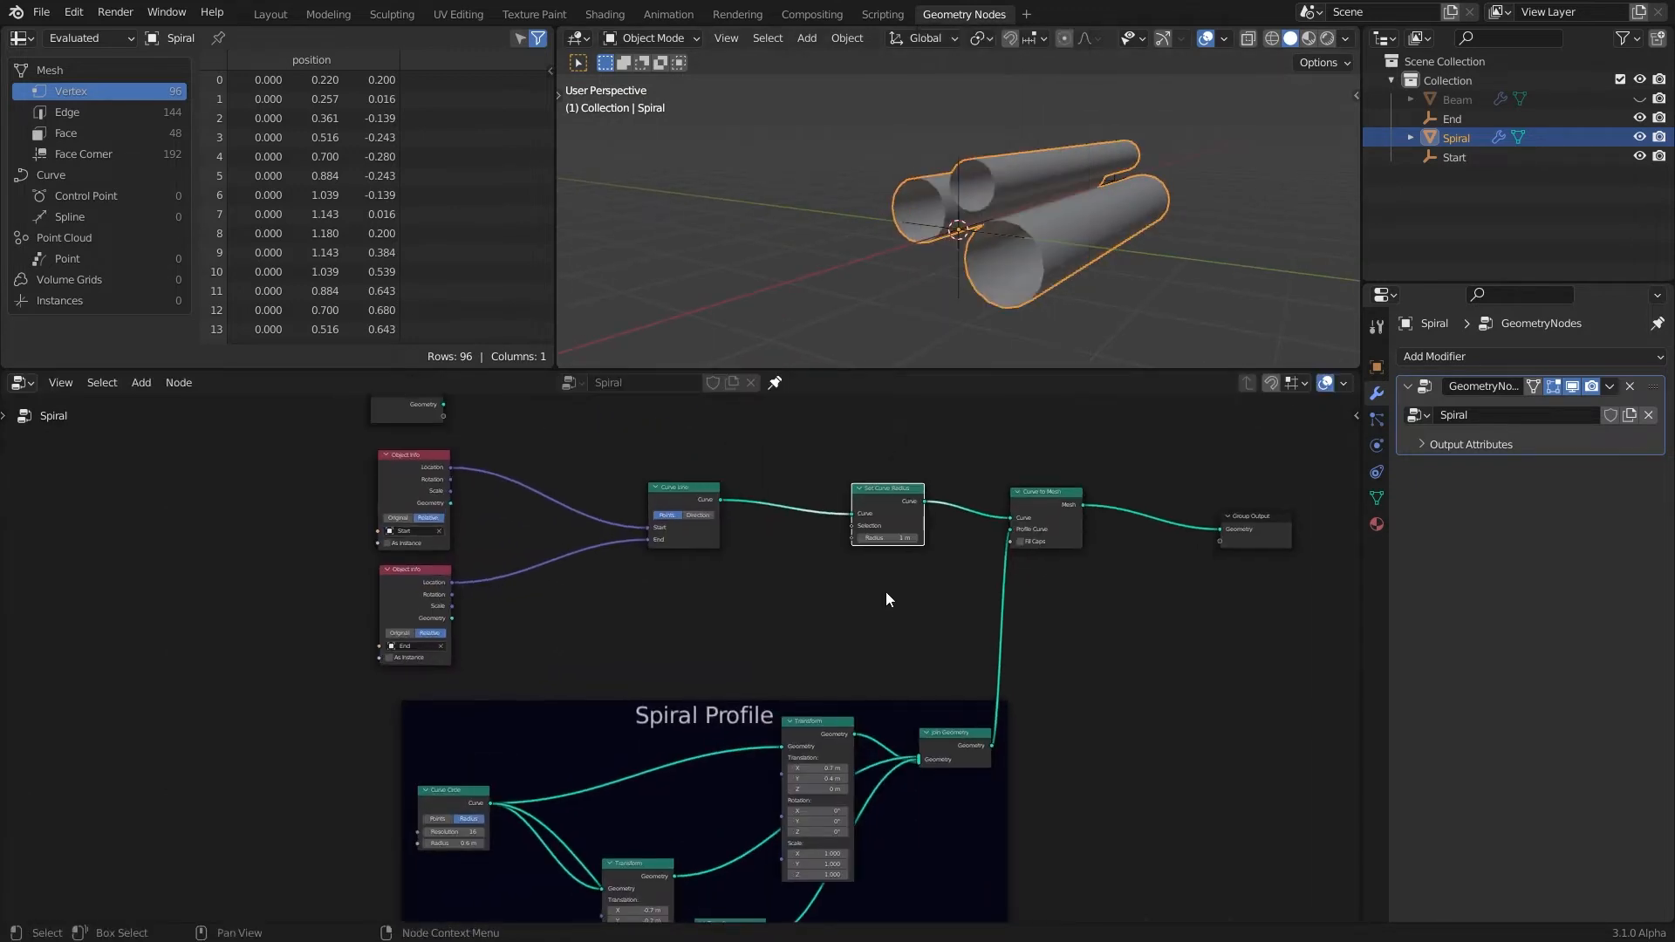
Step: Add a Spline Parameter node and link its Factor to the Radius of Set Curve Radius
{"action": "key", "text": "shift+a"}
{"action": "mouse_move", "coordinate": [797, 569]}
{"action": "left_click", "coordinate": [864, 403]}
{"action": "left_click", "coordinate": [513, 633]}
{"action": "left_click_drag", "start_coordinate": [586, 651], "coordinate": [852, 539]}
Step: Insert a Map Range node between the spline Factor and the curve Radius, with To Min set to 0.6
{"action": "key", "text": "q"}
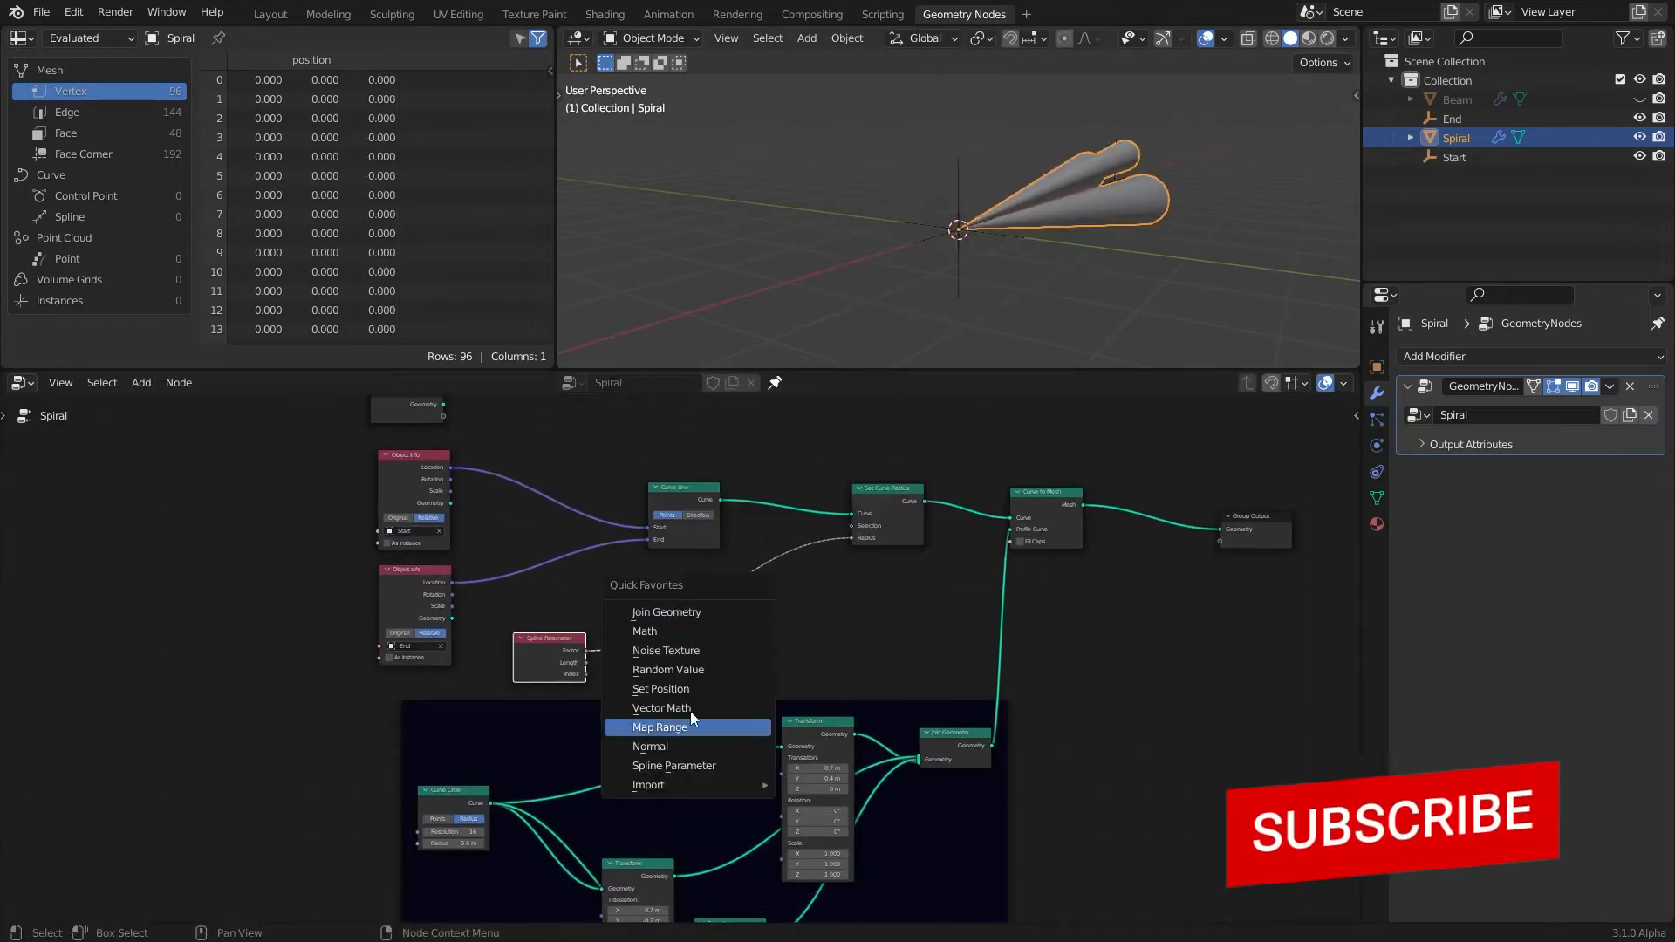
{"action": "left_click", "coordinate": [692, 726]}
{"action": "left_click", "coordinate": [669, 574]}
{"action": "scroll", "coordinate": [687, 660], "scroll_direction": "up", "scroll_amount": 3}
{"action": "scroll", "coordinate": [729, 669], "scroll_direction": "down", "scroll_amount": 1}
{"action": "left_click_drag", "start_coordinate": [723, 673], "coordinate": [775, 673]}
{"action": "scroll", "coordinate": [1003, 239], "scroll_direction": "up", "scroll_amount": 3}
{"action": "mouse_move", "coordinate": [1065, 236]}
{"action": "middle_mouse_down"}
{"action": "mouse_move", "coordinate": [980, 239]}
{"action": "mouse_move", "coordinate": [1058, 244]}
{"action": "middle_mouse_up"}
{"action": "scroll", "coordinate": [1038, 249], "scroll_direction": "down", "scroll_amount": 3}
{"action": "scroll", "coordinate": [856, 587], "scroll_direction": "down", "scroll_amount": 2}
Step: Set the Curve Circle radius in the Spiral Profile frame to 0.35 m
{"action": "middle_click_drag", "start_coordinate": [506, 876], "coordinate": [729, 703]}
{"action": "scroll", "coordinate": [729, 703], "scroll_direction": "up", "scroll_amount": 4}
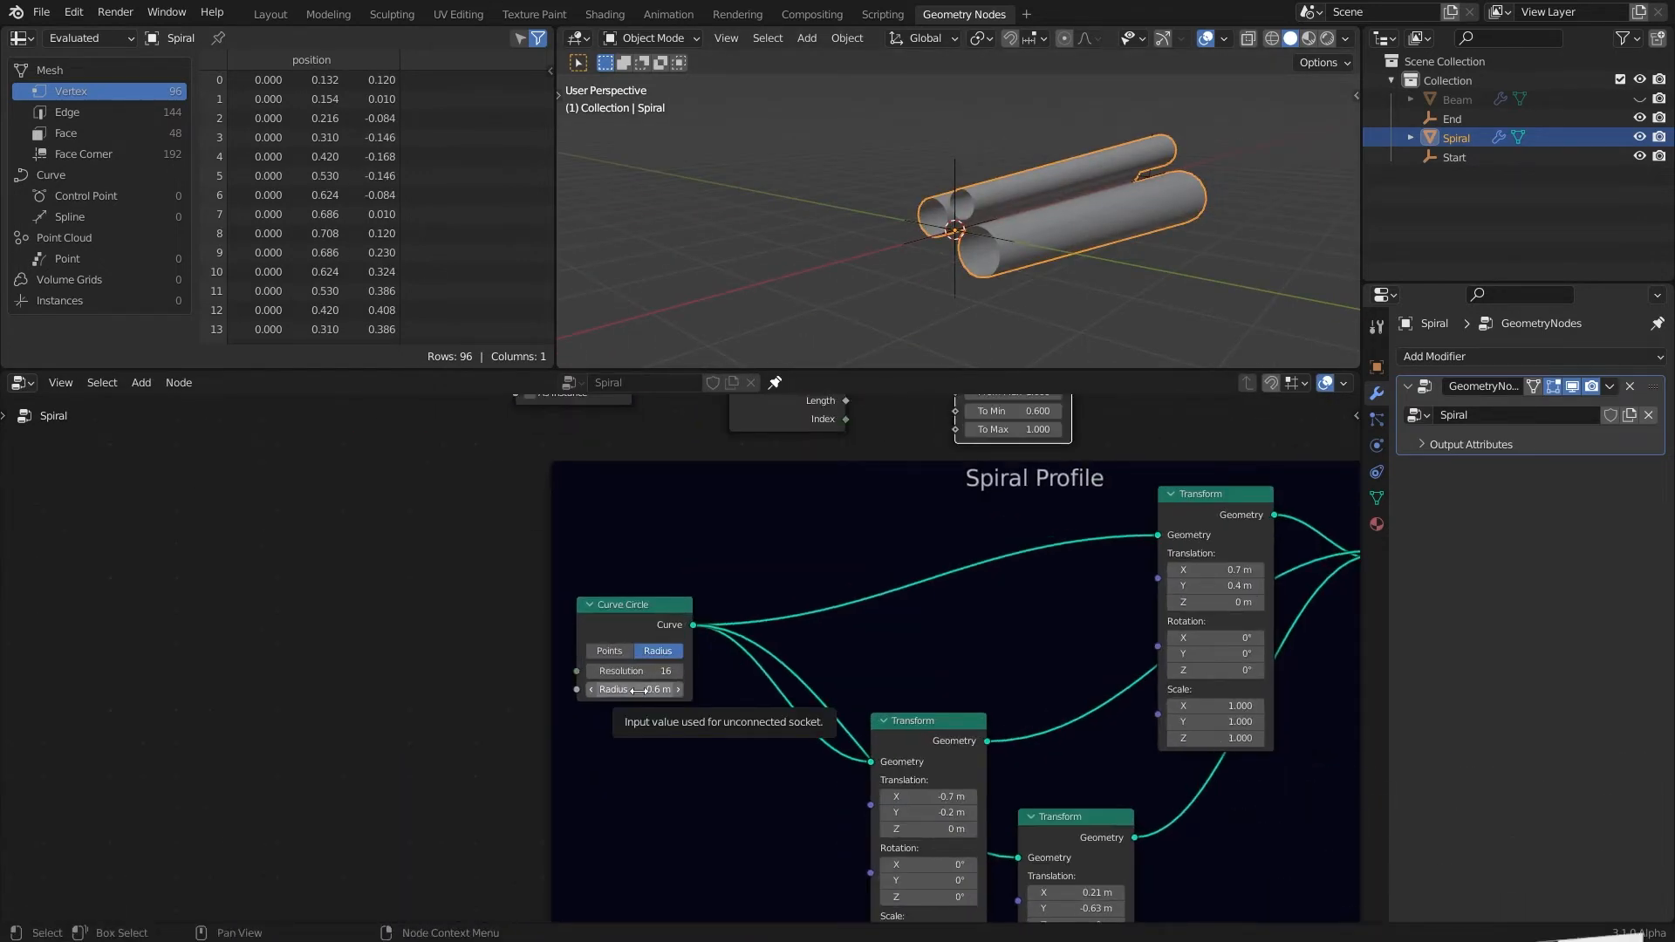
{"action": "left_click", "coordinate": [634, 691]}
{"action": "type", "text": ".35"}
{"action": "key", "text": "Return"}
{"action": "scroll", "coordinate": [1035, 678], "scroll_direction": "down", "scroll_amount": 3}
Step: Set the Map Range To Min to 0.14 and To Max to 0.06, and inspect the tapered tubes
{"action": "middle_click_drag", "start_coordinate": [1037, 659], "coordinate": [843, 859]}
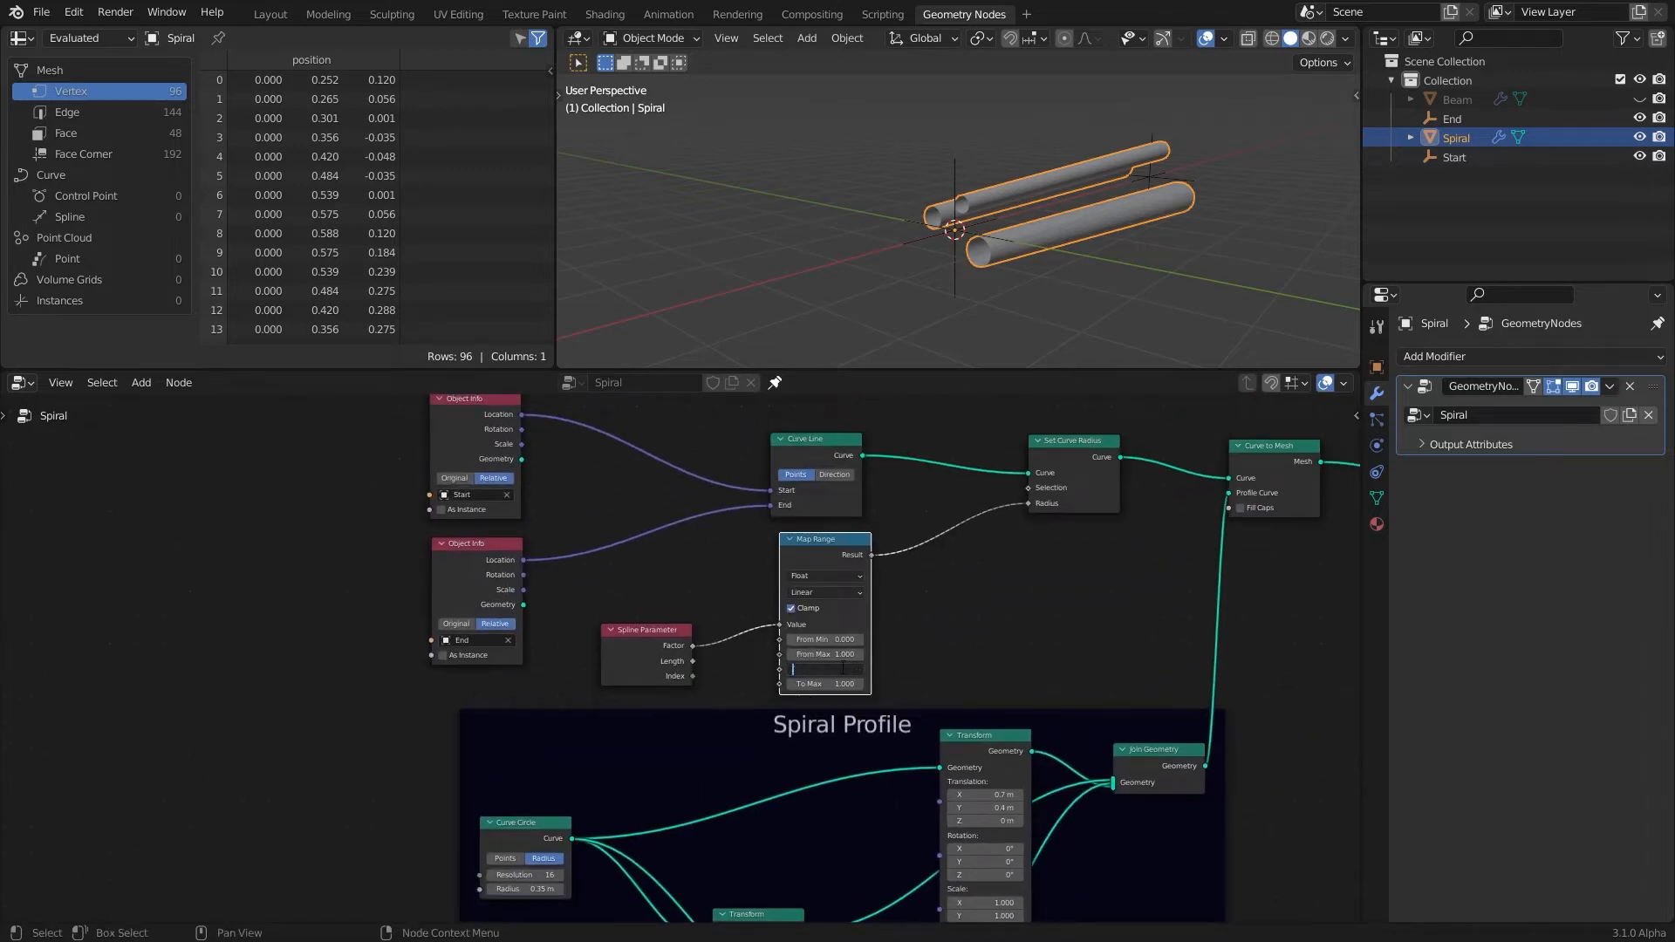
{"action": "key", "text": "Return"}
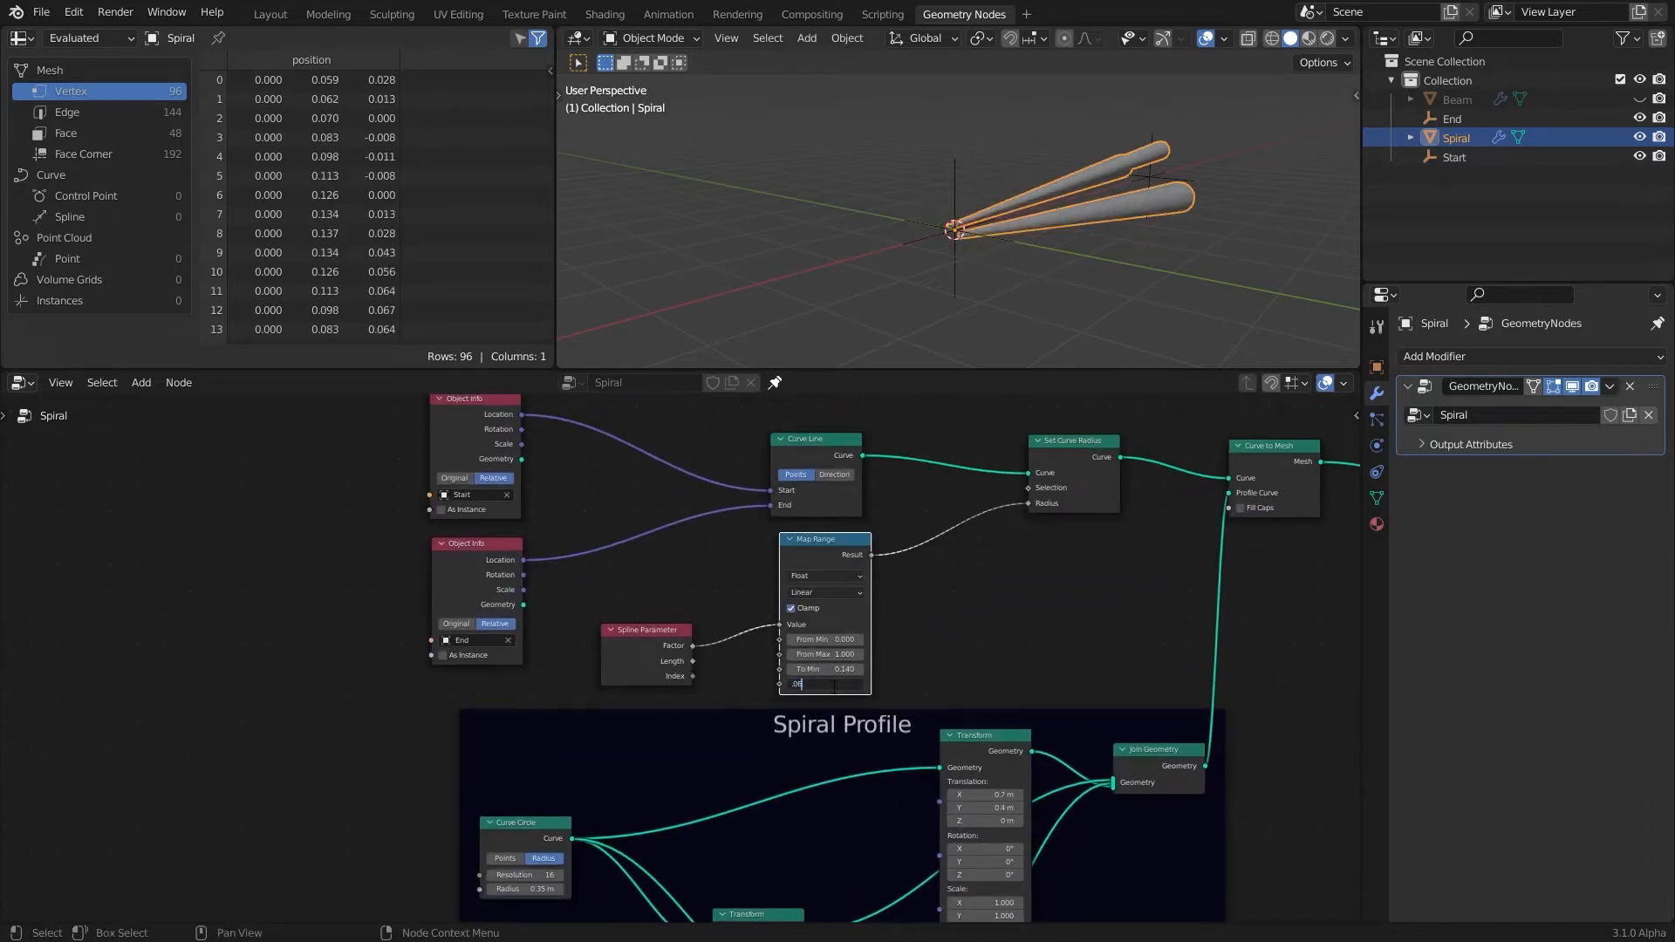
{"action": "key", "text": "Return"}
{"action": "left_click", "coordinate": [1159, 297]}
{"action": "scroll", "coordinate": [1159, 297], "scroll_direction": "up", "scroll_amount": 4}
{"action": "middle_click_drag", "start_coordinate": [1159, 296], "coordinate": [1059, 239]}
{"action": "scroll", "coordinate": [1049, 178], "scroll_direction": "down", "scroll_amount": 3}
{"action": "scroll", "coordinate": [997, 666], "scroll_direction": "down", "scroll_amount": 2}
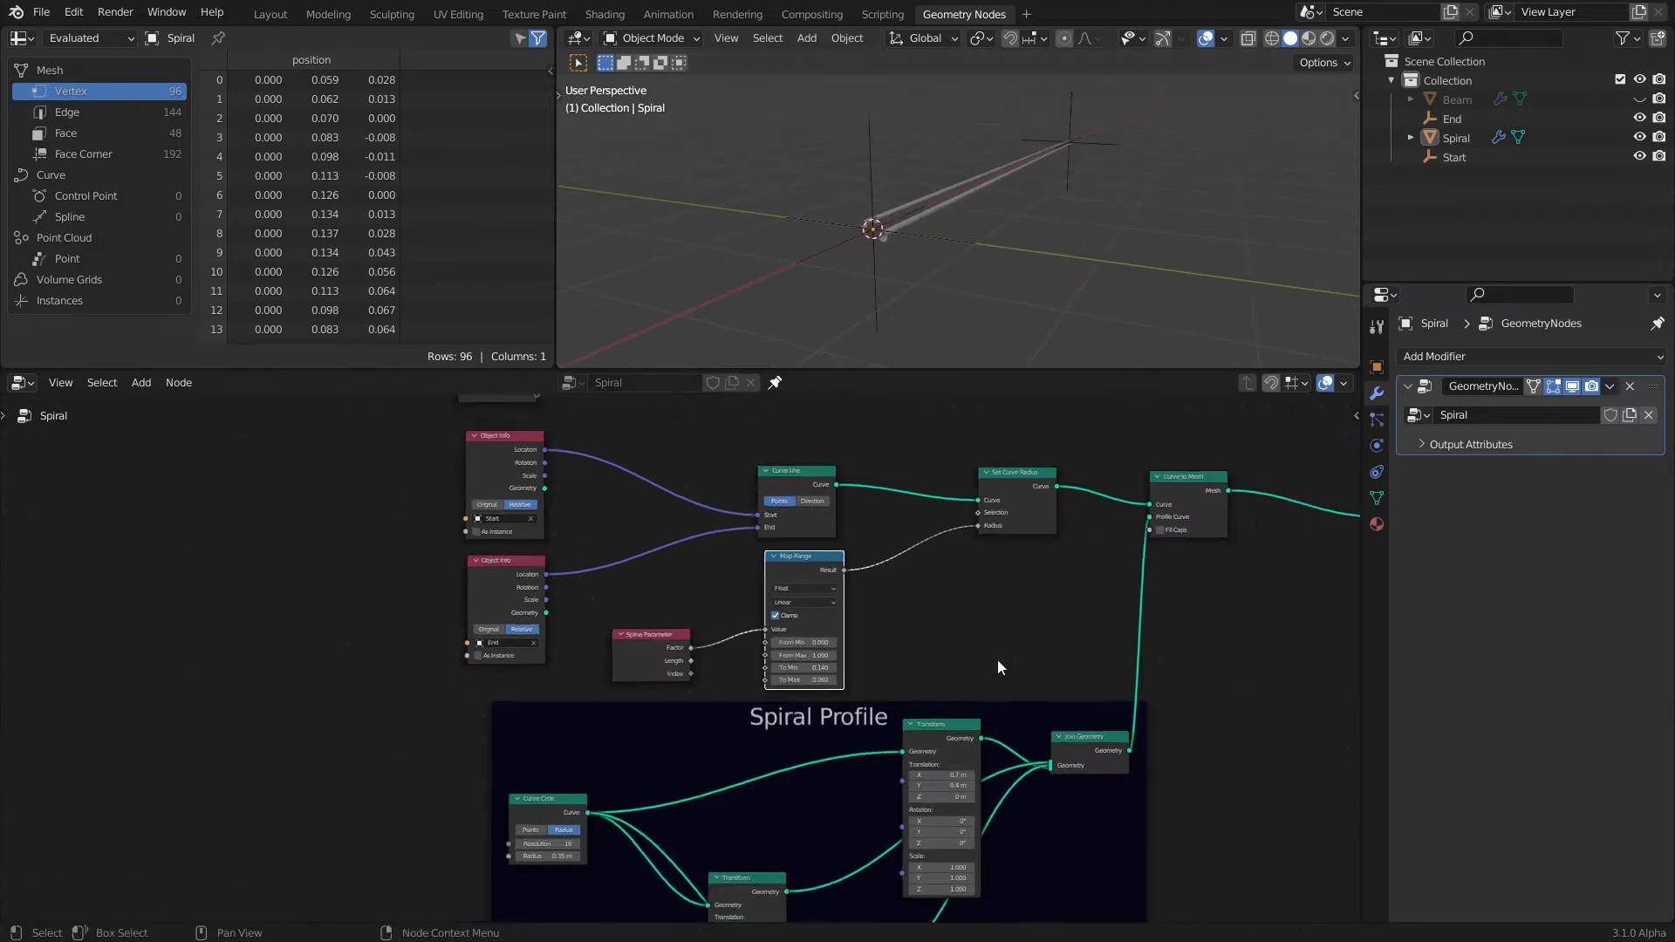
Step: Rearrange the node tree to open a wide gap between Curve Line and Set Curve Radius, with Spline Parameter set apart from Map Range
{"action": "middle_click_drag", "start_coordinate": [708, 711], "coordinate": [646, 588]}
{"action": "left_click_drag", "start_coordinate": [646, 586], "coordinate": [635, 696]}
{"action": "scroll", "coordinate": [684, 663], "scroll_direction": "down", "scroll_amount": 4}
{"action": "left_click_drag", "start_coordinate": [953, 465], "coordinate": [1013, 465]}
{"action": "left_click_drag", "start_coordinate": [1114, 485], "coordinate": [1259, 479]}
{"action": "left_click_drag", "start_coordinate": [844, 456], "coordinate": [900, 454]}
{"action": "left_click_drag", "start_coordinate": [709, 516], "coordinate": [747, 553]}
{"action": "left_click_drag", "start_coordinate": [617, 568], "coordinate": [553, 624]}
{"action": "scroll", "coordinate": [880, 622], "scroll_direction": "up", "scroll_amount": 2}
{"action": "middle_click_drag", "start_coordinate": [879, 622], "coordinate": [963, 677]}
{"action": "scroll", "coordinate": [963, 677], "scroll_direction": "up", "scroll_amount": 3}
{"action": "left_click_drag", "start_coordinate": [1162, 446], "coordinate": [1324, 432]}
{"action": "left_click_drag", "start_coordinate": [1021, 444], "coordinate": [1214, 446]}
{"action": "left_click_drag", "start_coordinate": [786, 583], "coordinate": [973, 622]}
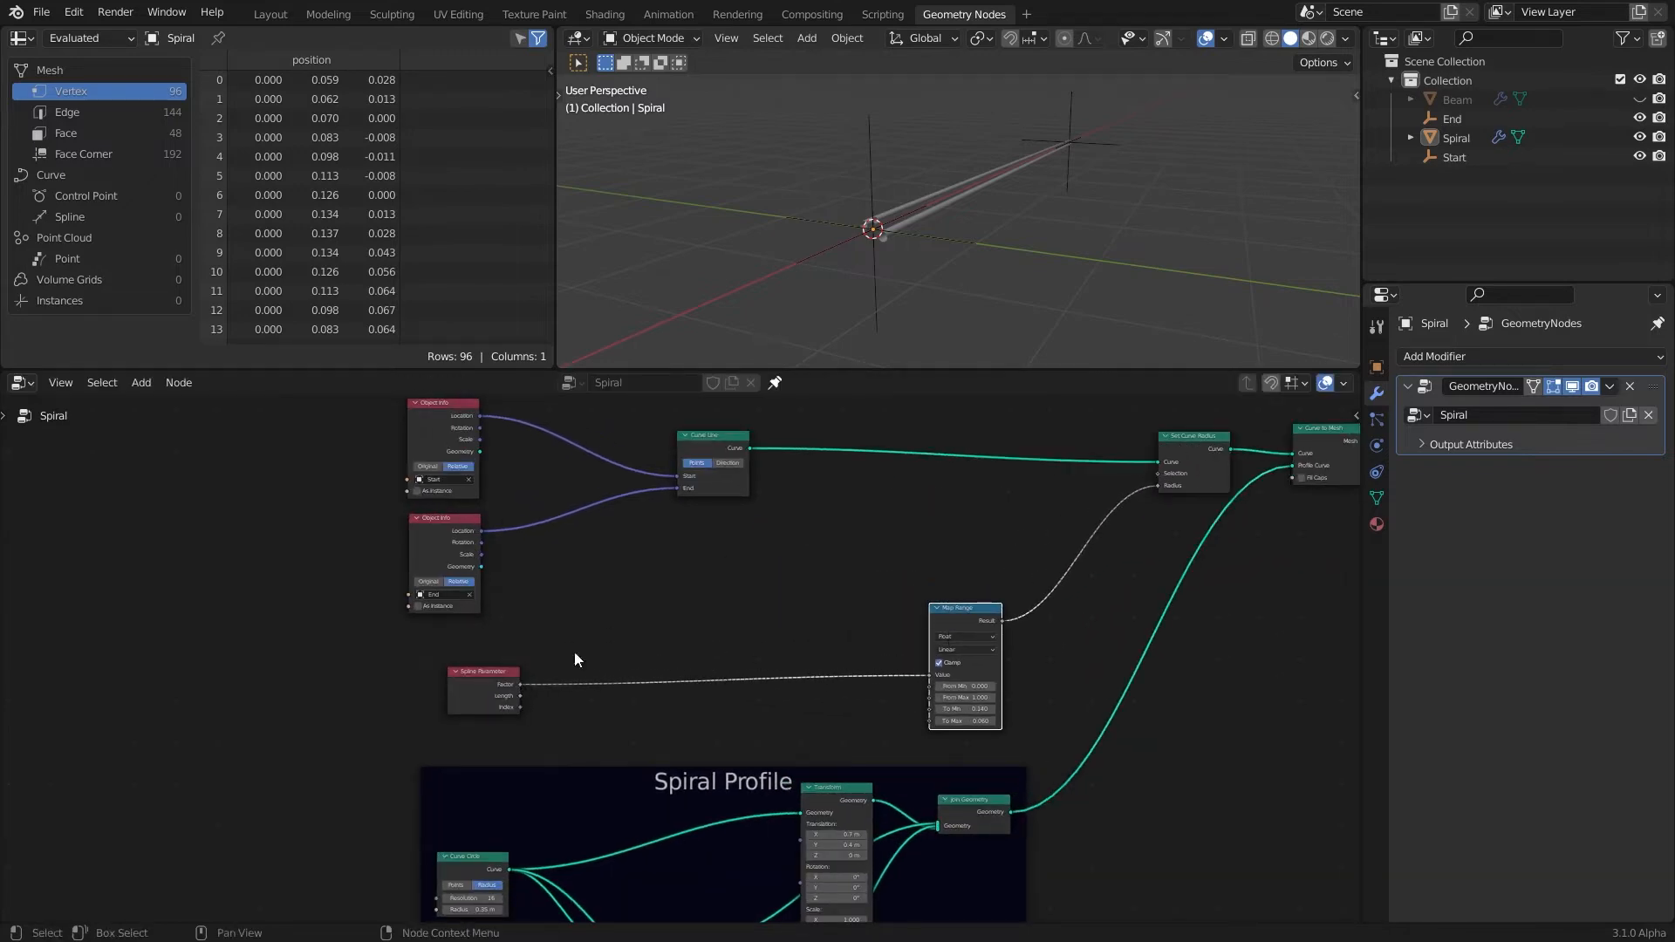
{"action": "left_click_drag", "start_coordinate": [481, 689], "coordinate": [445, 723]}
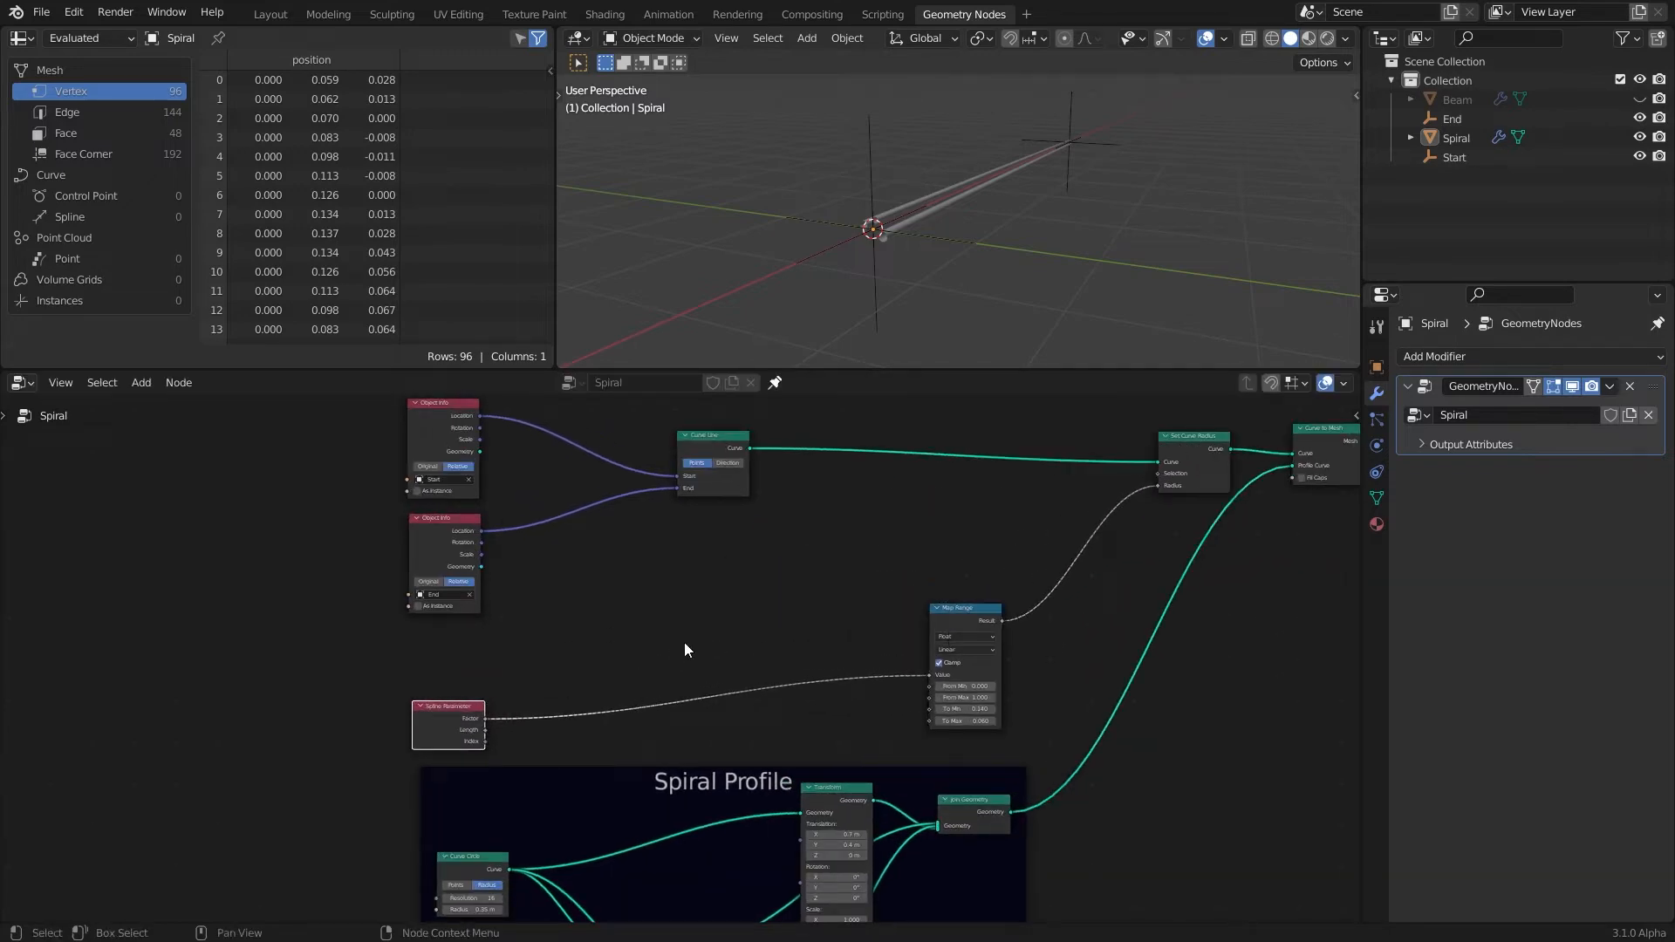
Step: Insert a Set Curve Tilt node between Curve Line and Set Curve Radius
{"action": "key", "text": "shift+a"}
{"action": "mouse_move", "coordinate": [690, 586]}
{"action": "left_click", "coordinate": [864, 496]}
{"action": "left_click", "coordinate": [915, 445]}
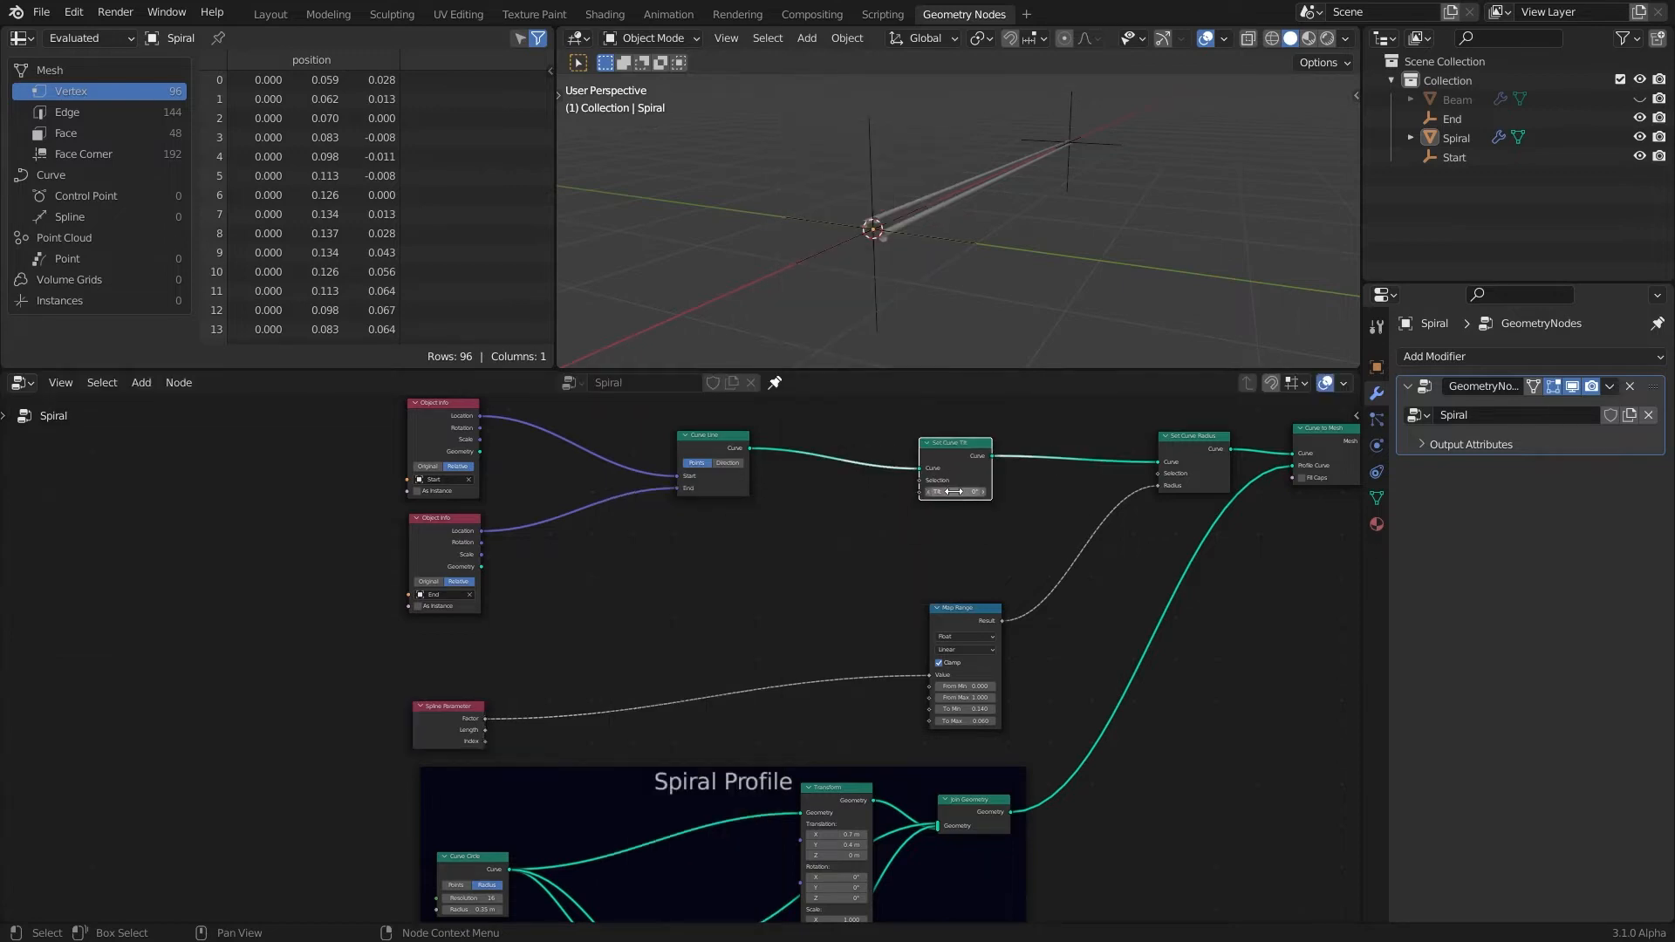
Step: Try different tilt angles on the Set Curve Tilt node and undo the change
{"action": "scroll", "coordinate": [986, 521], "scroll_direction": "up", "scroll_amount": 1}
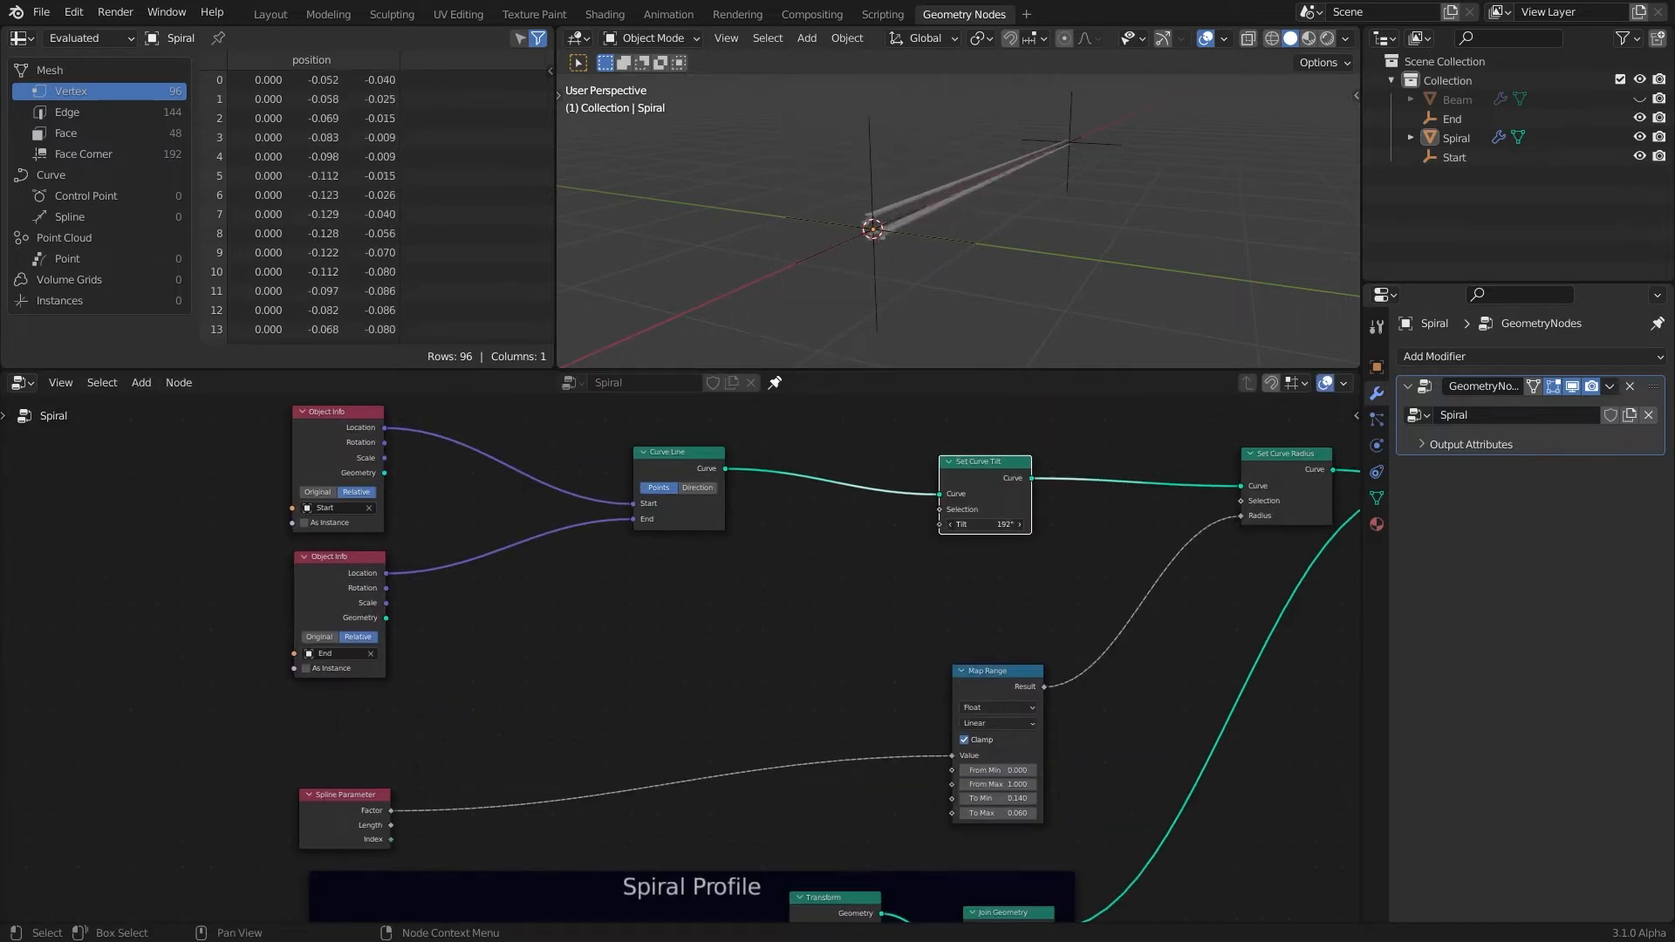
{"action": "scroll", "coordinate": [993, 255], "scroll_direction": "up", "scroll_amount": 5}
{"action": "left_click_drag", "start_coordinate": [996, 527], "coordinate": [1073, 527]}
{"action": "key", "text": "ctrl+z"}
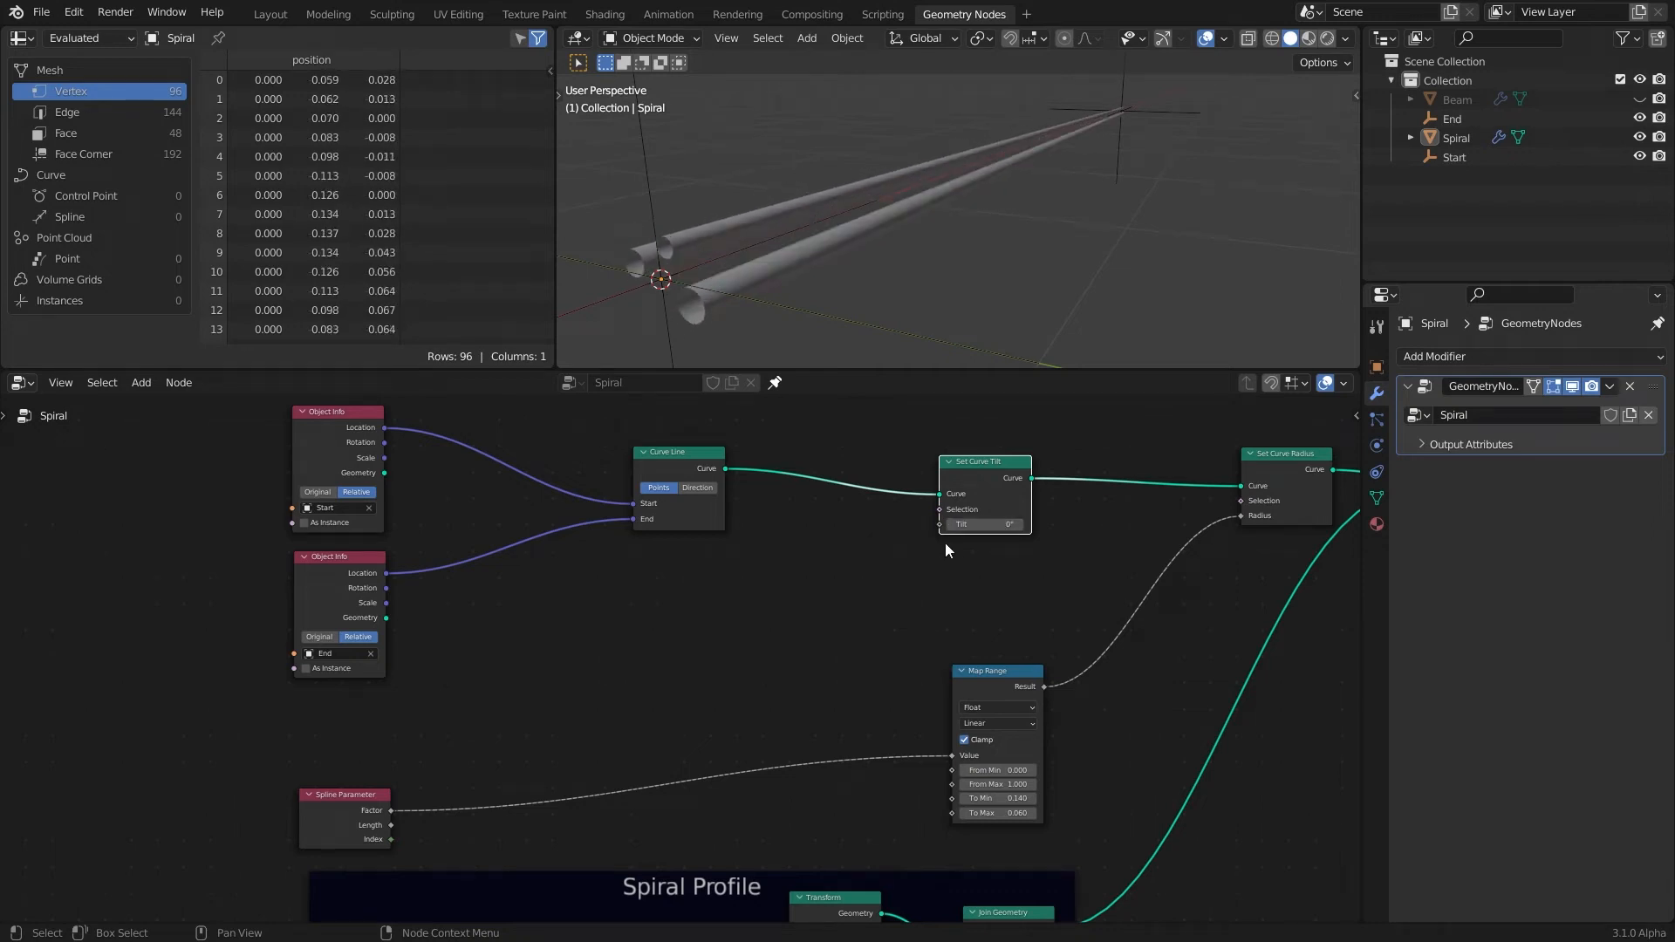
Step: Make room after Curve Line, insert a Resample Curve node before Set Curve Tilt, and set its count to 32
{"action": "left_click_drag", "start_coordinate": [973, 483], "coordinate": [1061, 494]}
{"action": "left_click_drag", "start_coordinate": [672, 453], "coordinate": [608, 453]}
{"action": "middle_click_drag", "start_coordinate": [677, 245], "coordinate": [991, 150]}
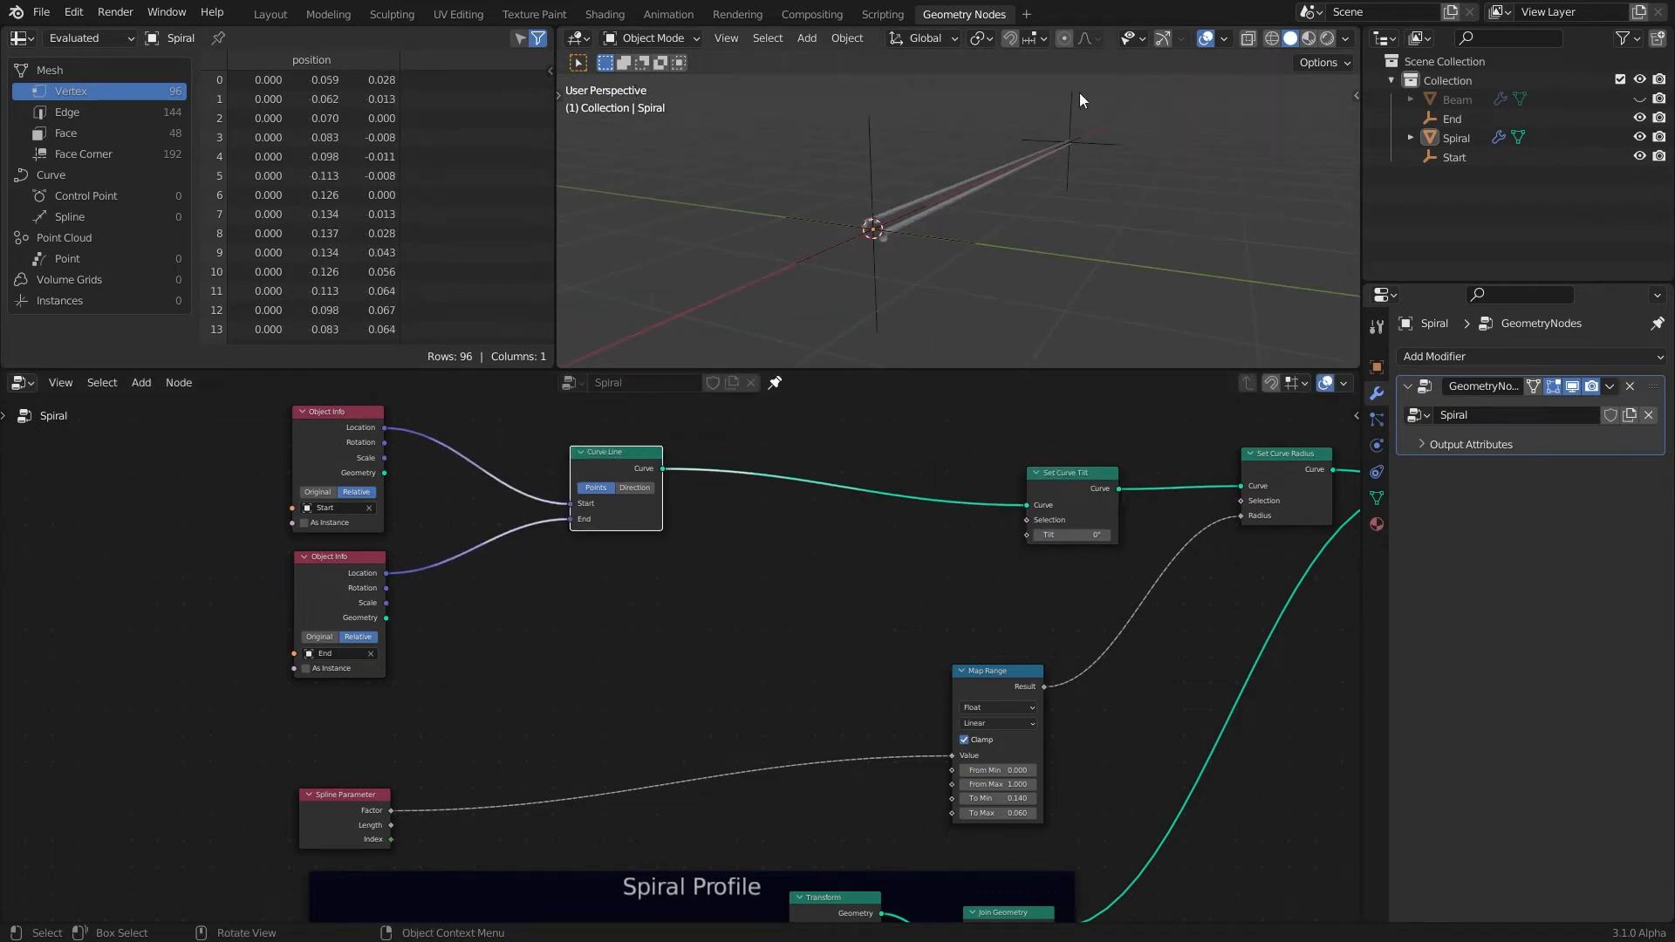
{"action": "key", "text": "shift+a"}
{"action": "mouse_move", "coordinate": [804, 532]}
{"action": "left_click", "coordinate": [899, 264]}
{"action": "left_click", "coordinate": [804, 579]}
{"action": "scroll", "coordinate": [803, 586], "scroll_direction": "up", "scroll_amount": 1}
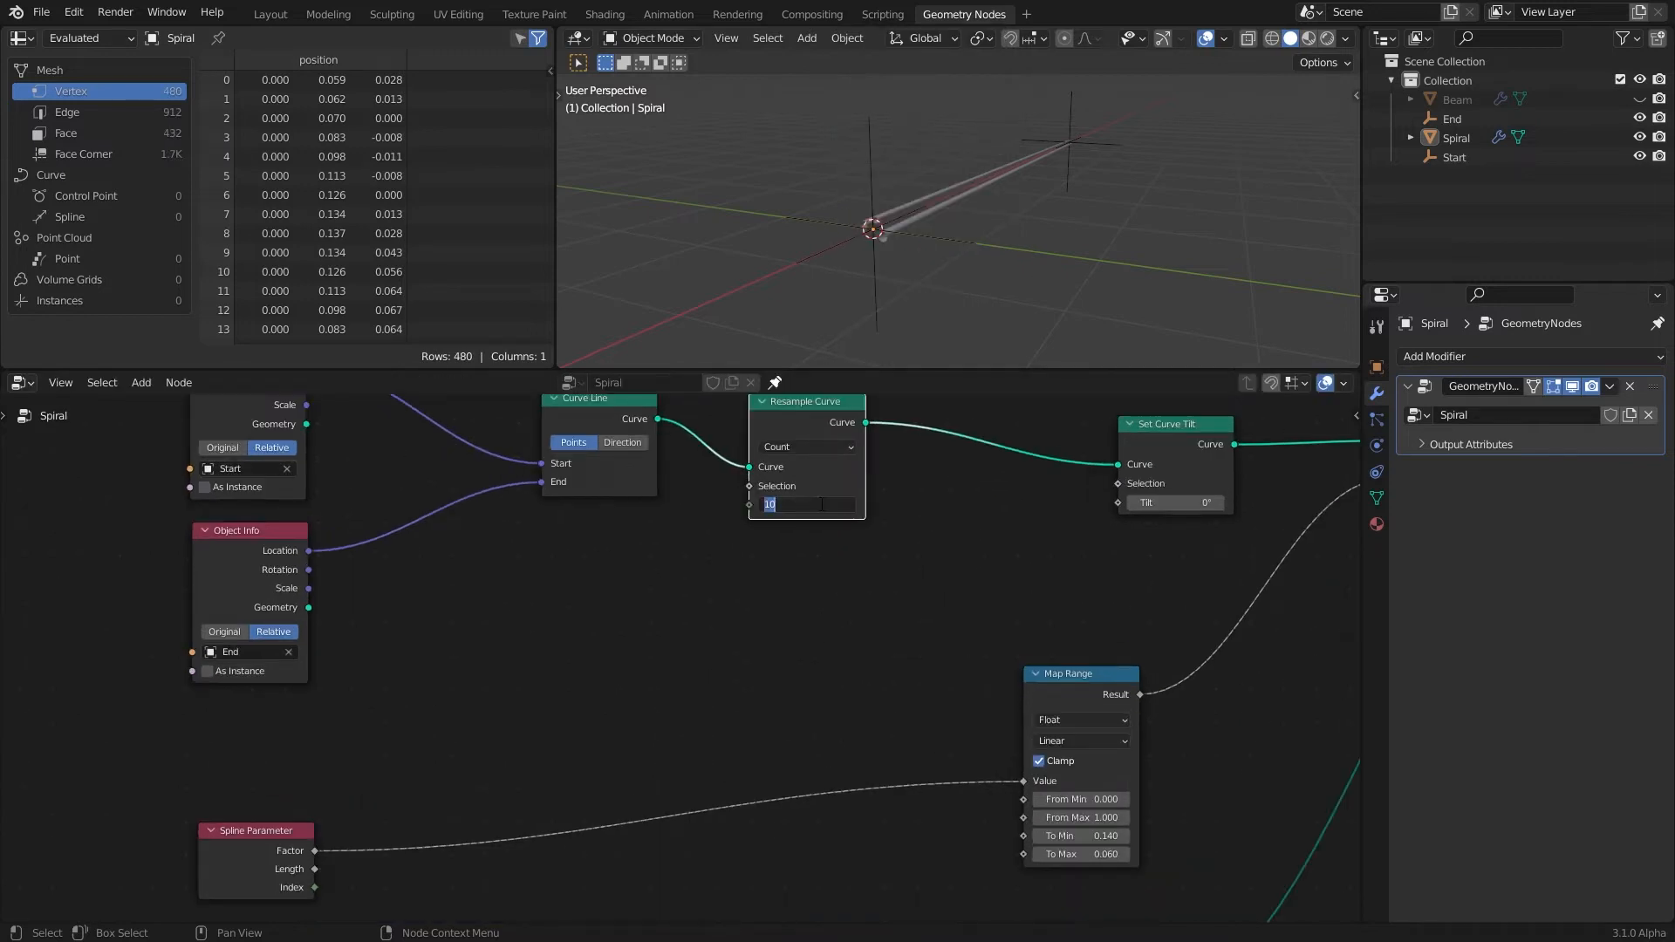
{"action": "type", "text": "2"}
{"action": "key", "text": "Return"}
{"action": "left_click_drag", "start_coordinate": [805, 422], "coordinate": [788, 425]}
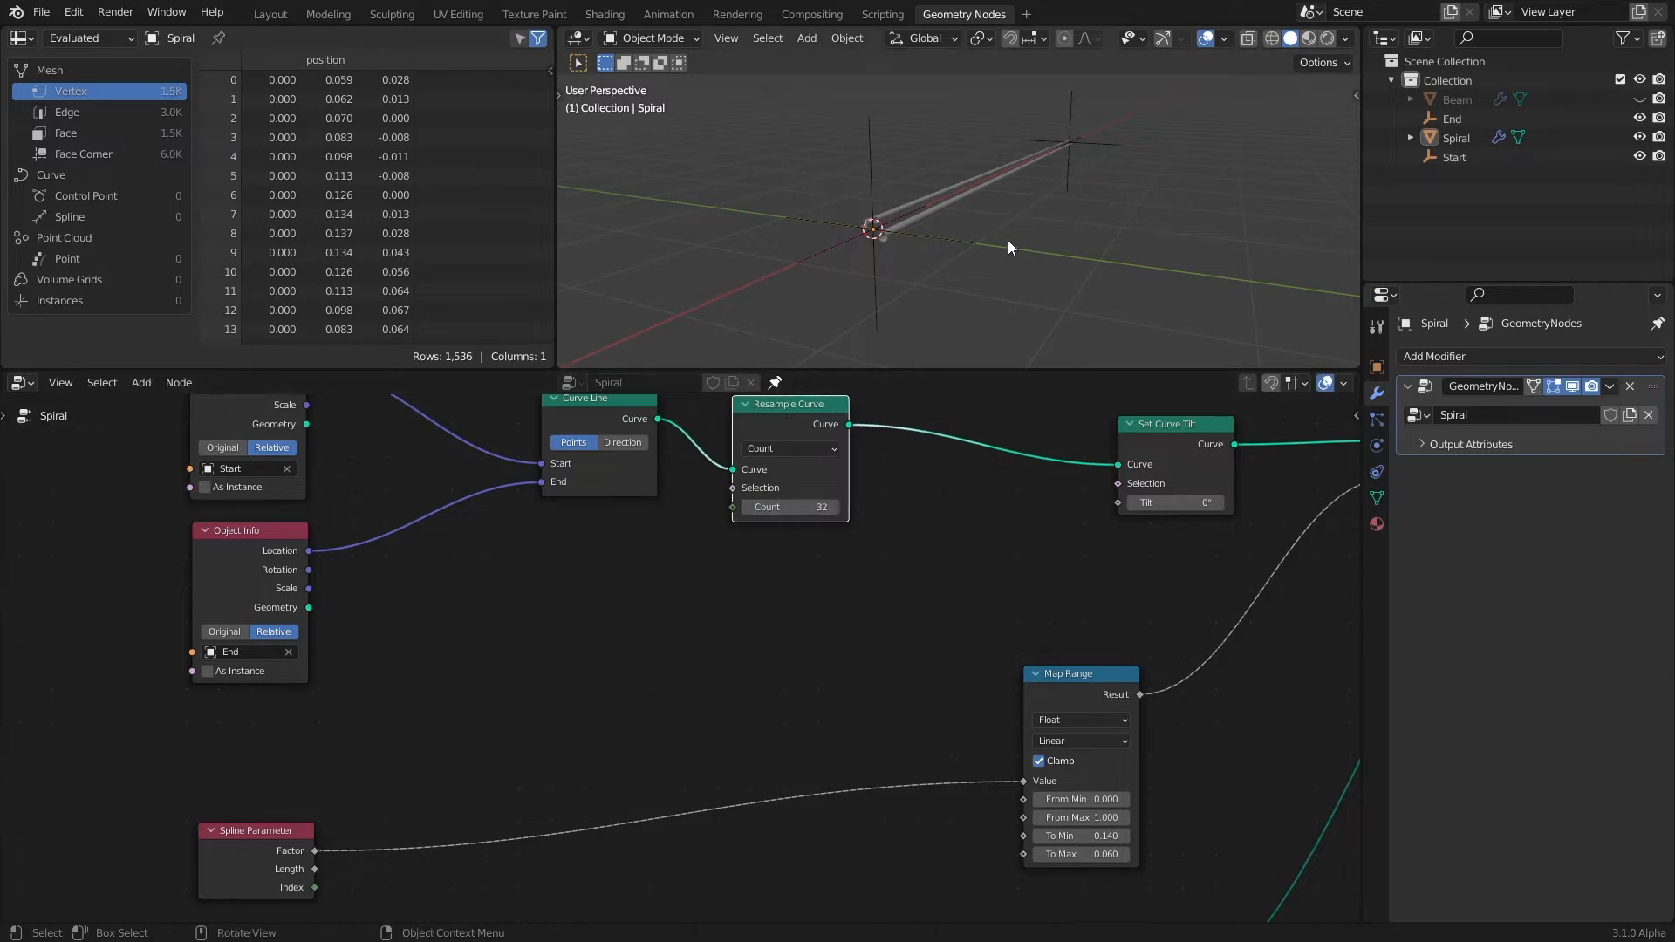
Step: Compare the tubes' subdivisions in wireframe from above with the Resample Curve node muted and unmuted
{"action": "key", "text": "grave"}
{"action": "left_click", "coordinate": [1142, 237]}
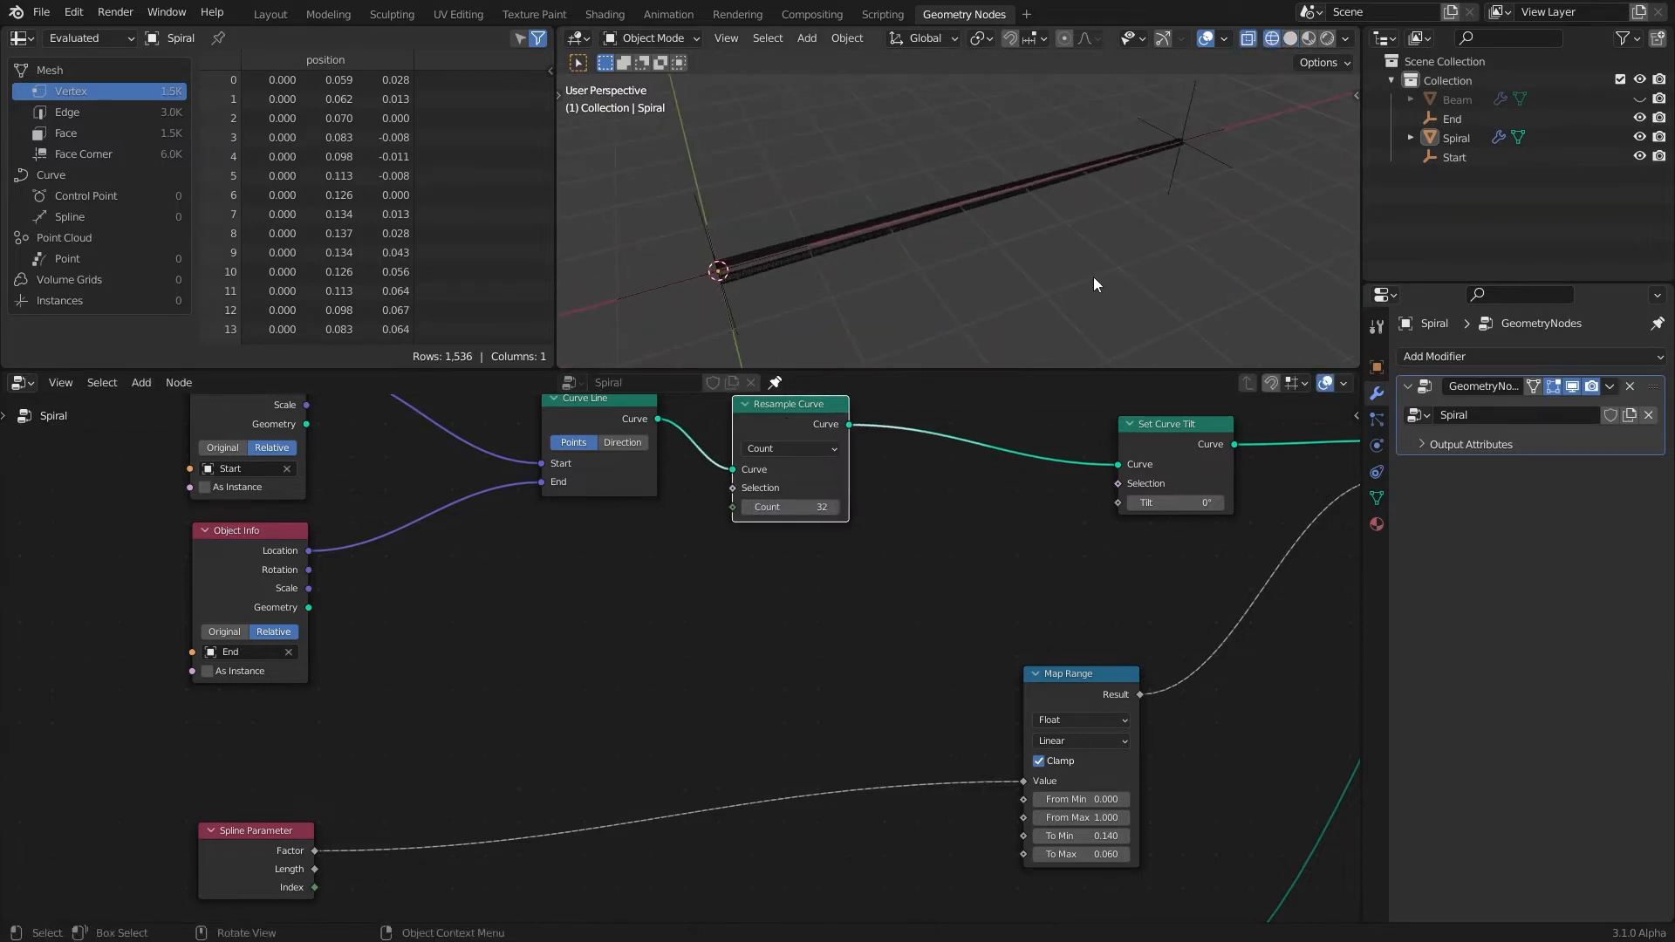
{"action": "scroll", "coordinate": [977, 286], "scroll_direction": "up", "scroll_amount": 5}
{"action": "middle_click_drag", "start_coordinate": [949, 274], "coordinate": [1230, 182], "text": "shift"}
{"action": "key", "text": "m"}
{"action": "key", "text": "m"}
{"action": "key", "text": "m"}
{"action": "key", "text": "m"}
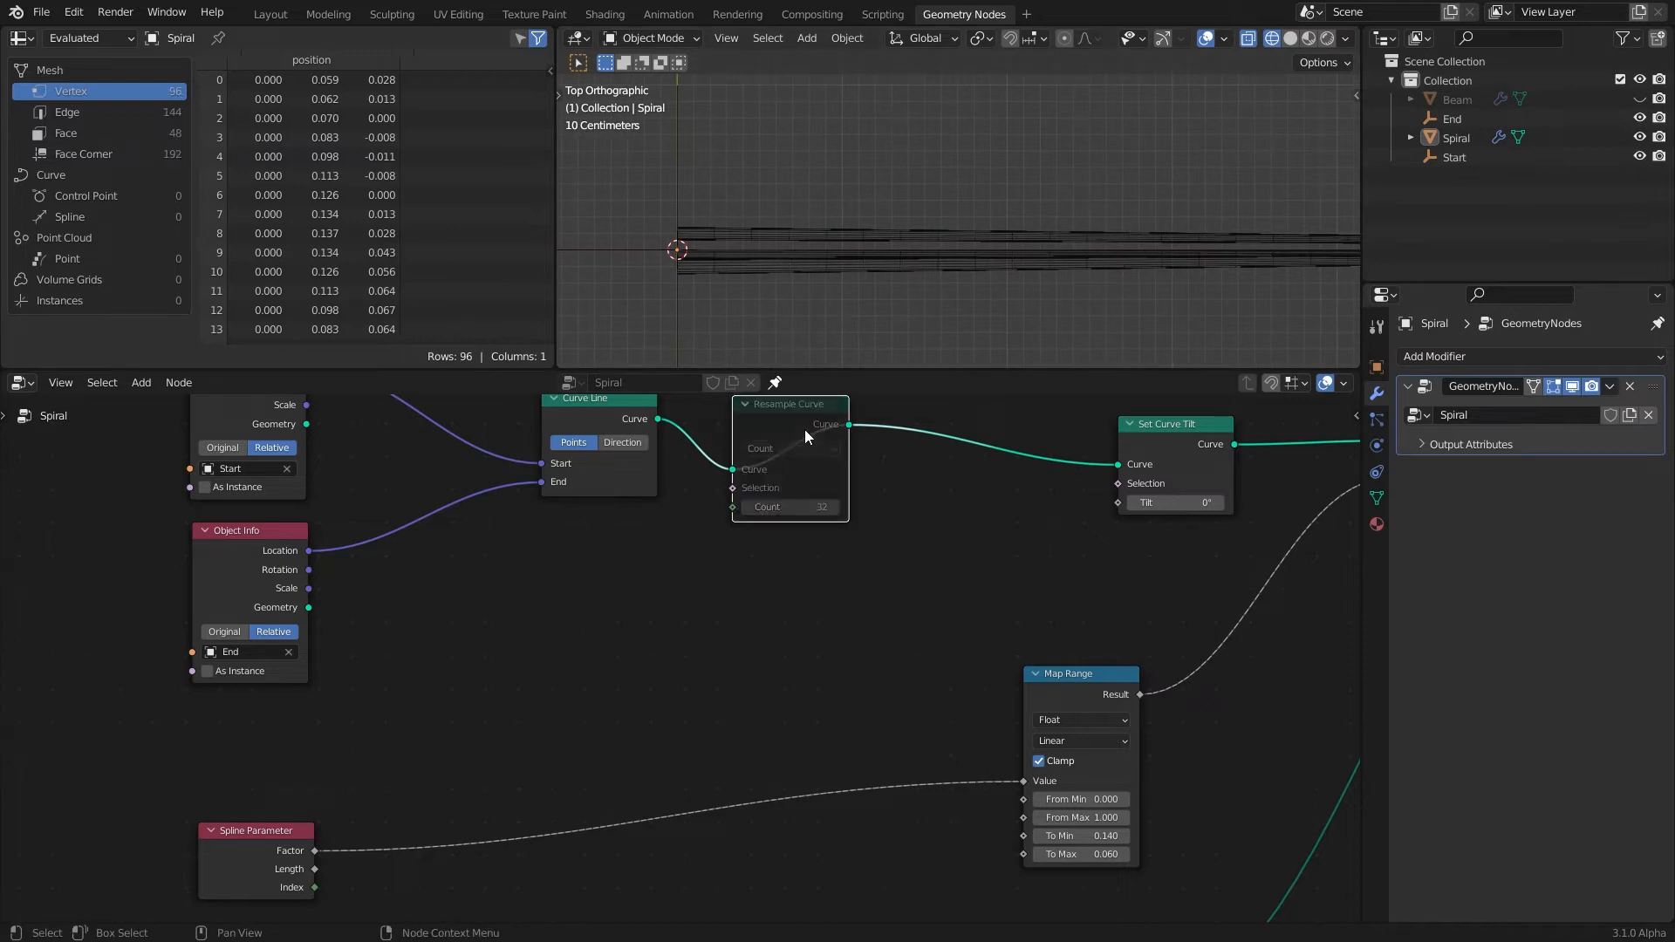
{"action": "middle_click_drag", "start_coordinate": [946, 248], "coordinate": [1003, 288]}
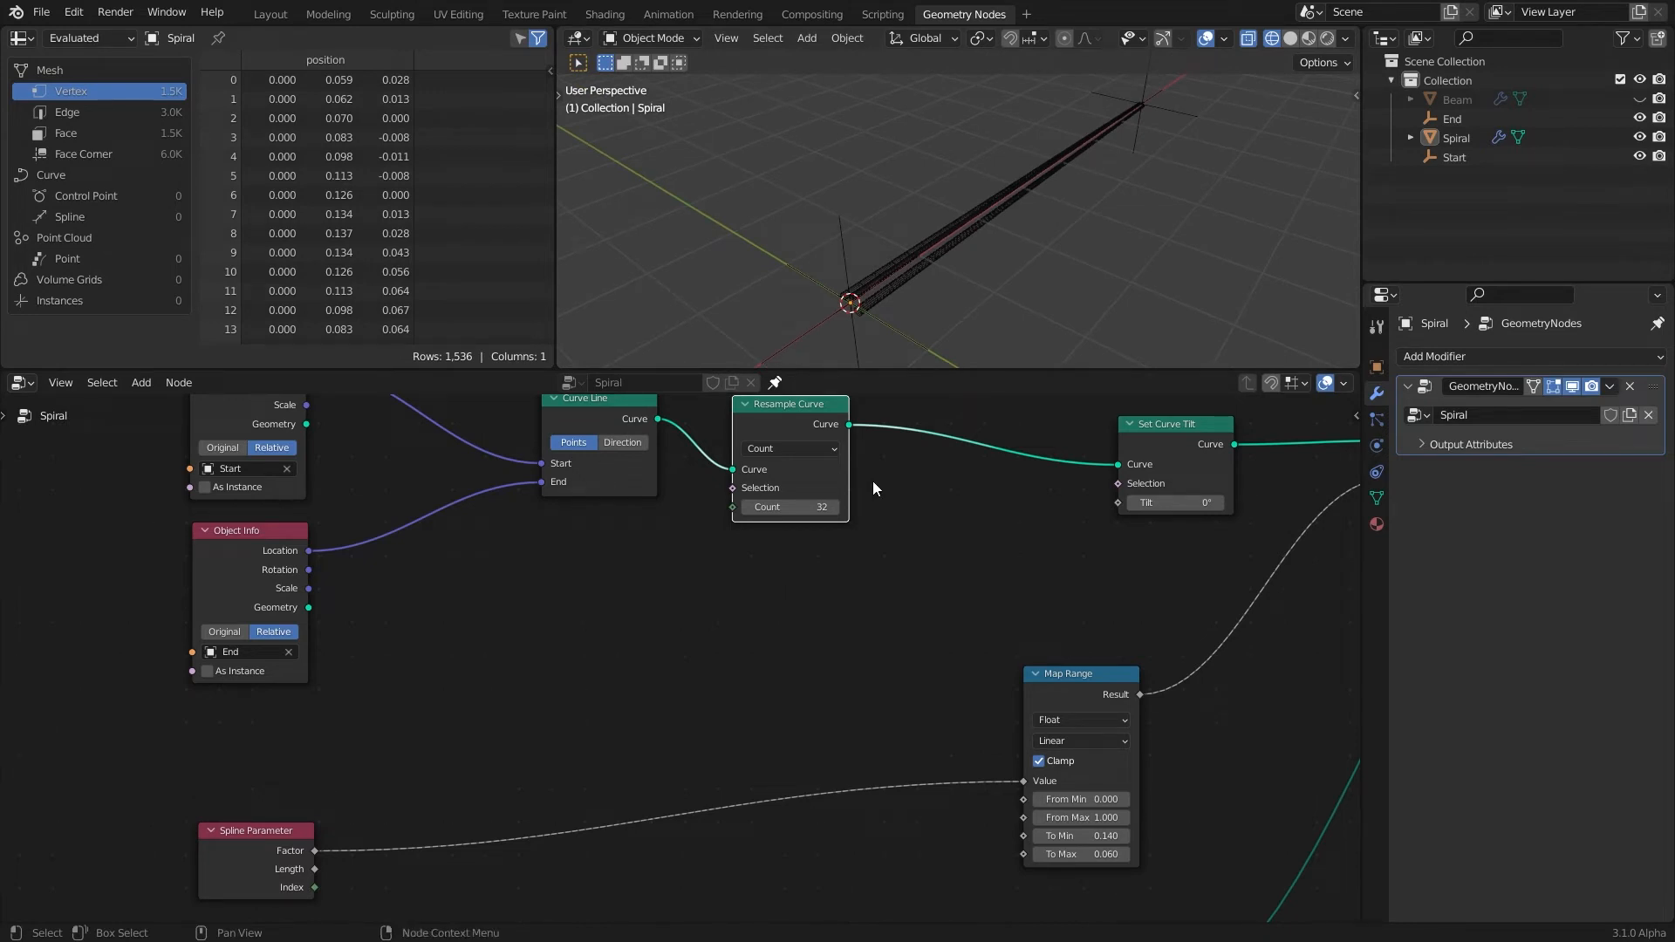
Step: Make room around Resample Curve, link the Spline Parameter's Factor to the Set Curve Tilt's Tilt, and switch the viewport to solid shading
{"action": "left_click_drag", "start_coordinate": [820, 423], "coordinate": [898, 417]}
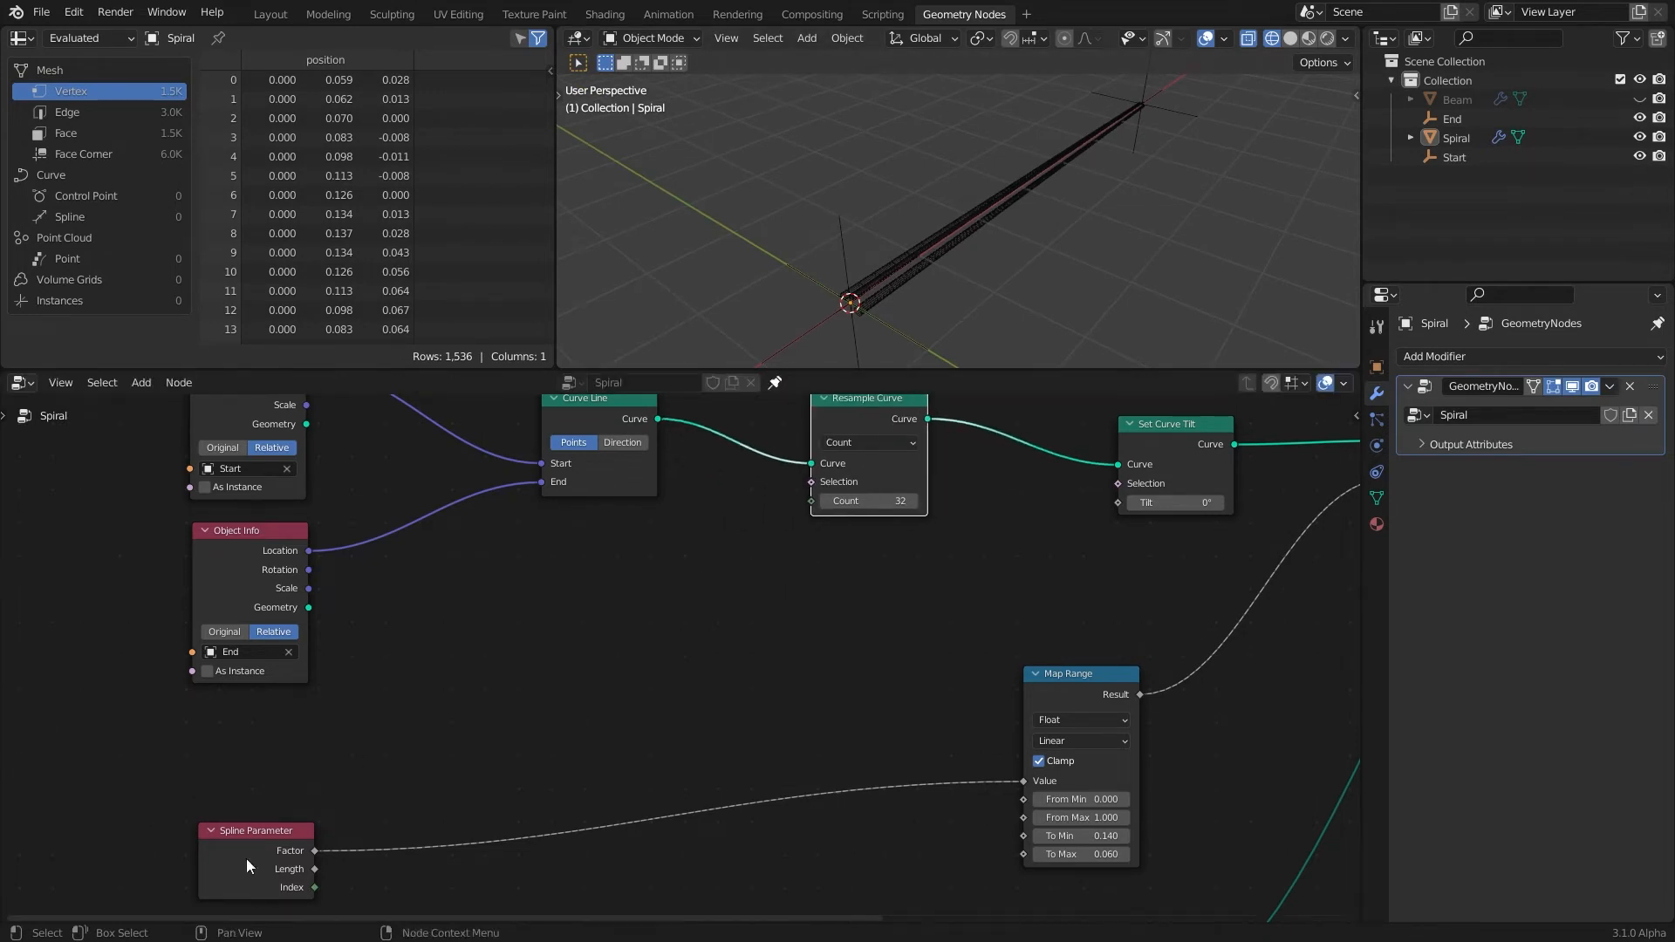
{"action": "left_click_drag", "start_coordinate": [316, 851], "coordinate": [648, 580]}
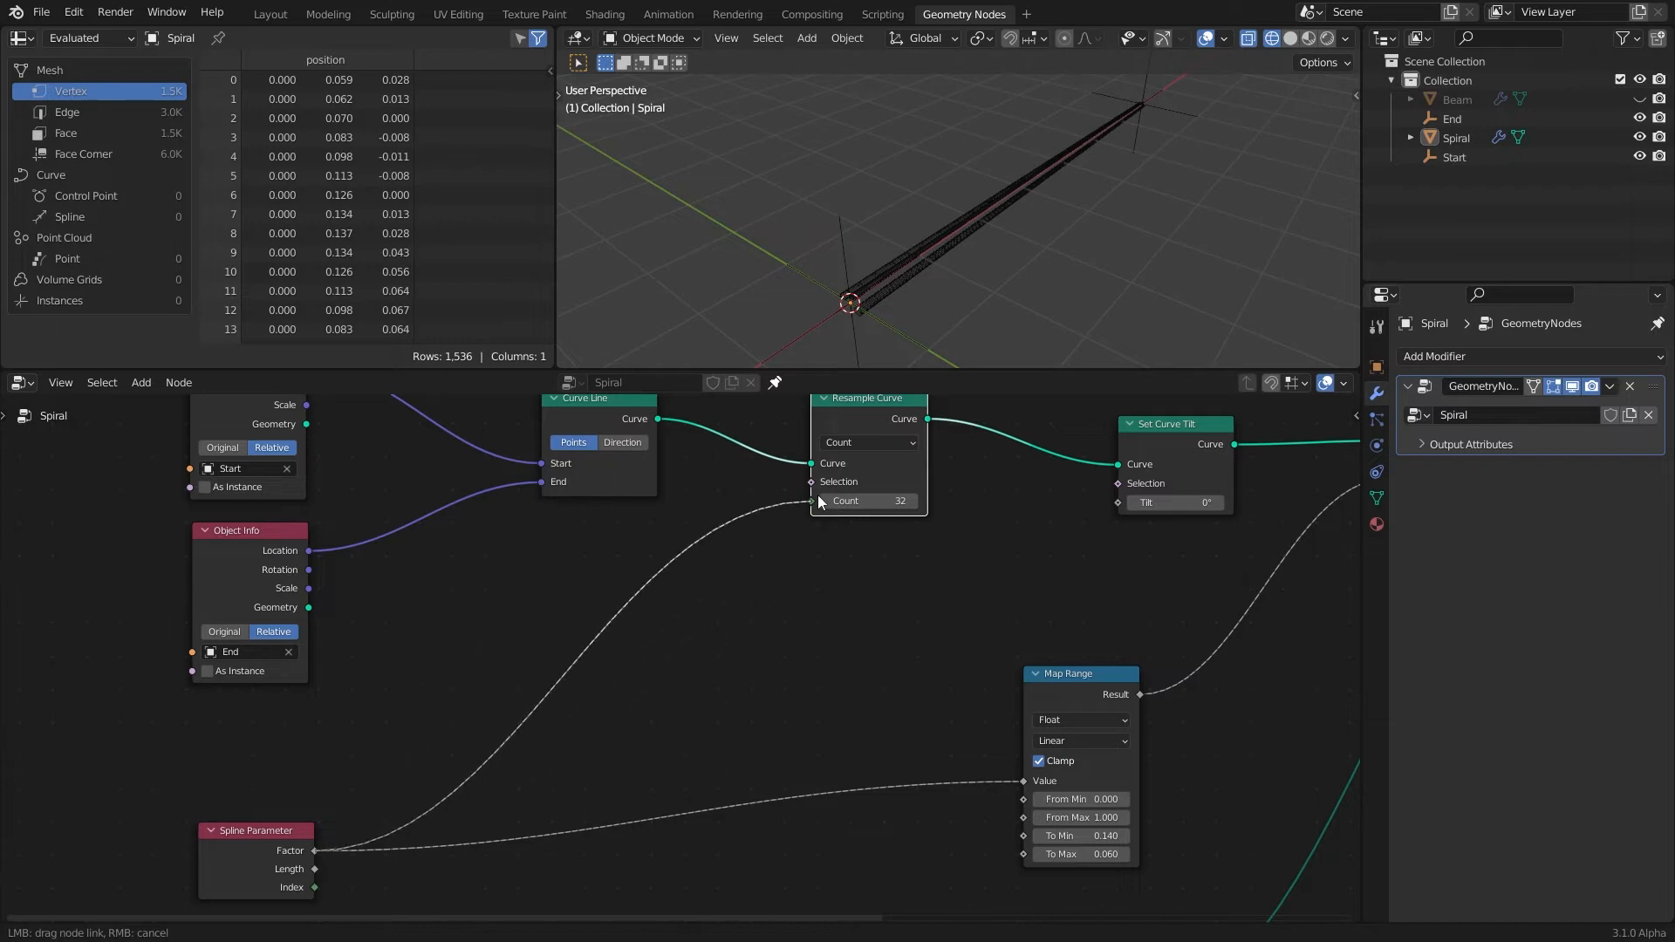
{"action": "left_click_drag", "start_coordinate": [1124, 499], "coordinate": [1117, 501]}
{"action": "key", "text": "z"}
{"action": "middle_click_drag", "start_coordinate": [1227, 223], "coordinate": [1234, 155]}
{"action": "left_click_drag", "start_coordinate": [1162, 446], "coordinate": [1141, 443]}
Step: Insert a Math node set to Multiply between Spline Parameter and Set Curve Tilt, and set its value to 19.2
{"action": "key", "text": "shift+a"}
{"action": "left_click", "coordinate": [726, 560]}
{"action": "left_click", "coordinate": [784, 611]}
{"action": "left_click", "coordinate": [768, 687]}
{"action": "left_click_drag", "start_coordinate": [783, 670], "coordinate": [874, 670]}
{"action": "middle_click_drag", "start_coordinate": [1247, 277], "coordinate": [1007, 279]}
{"action": "left_click_drag", "start_coordinate": [784, 670], "coordinate": [858, 670]}
{"action": "mouse_move", "coordinate": [1125, 229]}
{"action": "middle_mouse_down"}
{"action": "mouse_move", "coordinate": [1035, 259]}
{"action": "mouse_move", "coordinate": [1013, 228]}
{"action": "mouse_move", "coordinate": [1143, 244]}
{"action": "middle_mouse_up"}
{"action": "left_click_drag", "start_coordinate": [1146, 461], "coordinate": [1137, 458]}
{"action": "scroll", "coordinate": [998, 536], "scroll_direction": "down", "scroll_amount": 2}
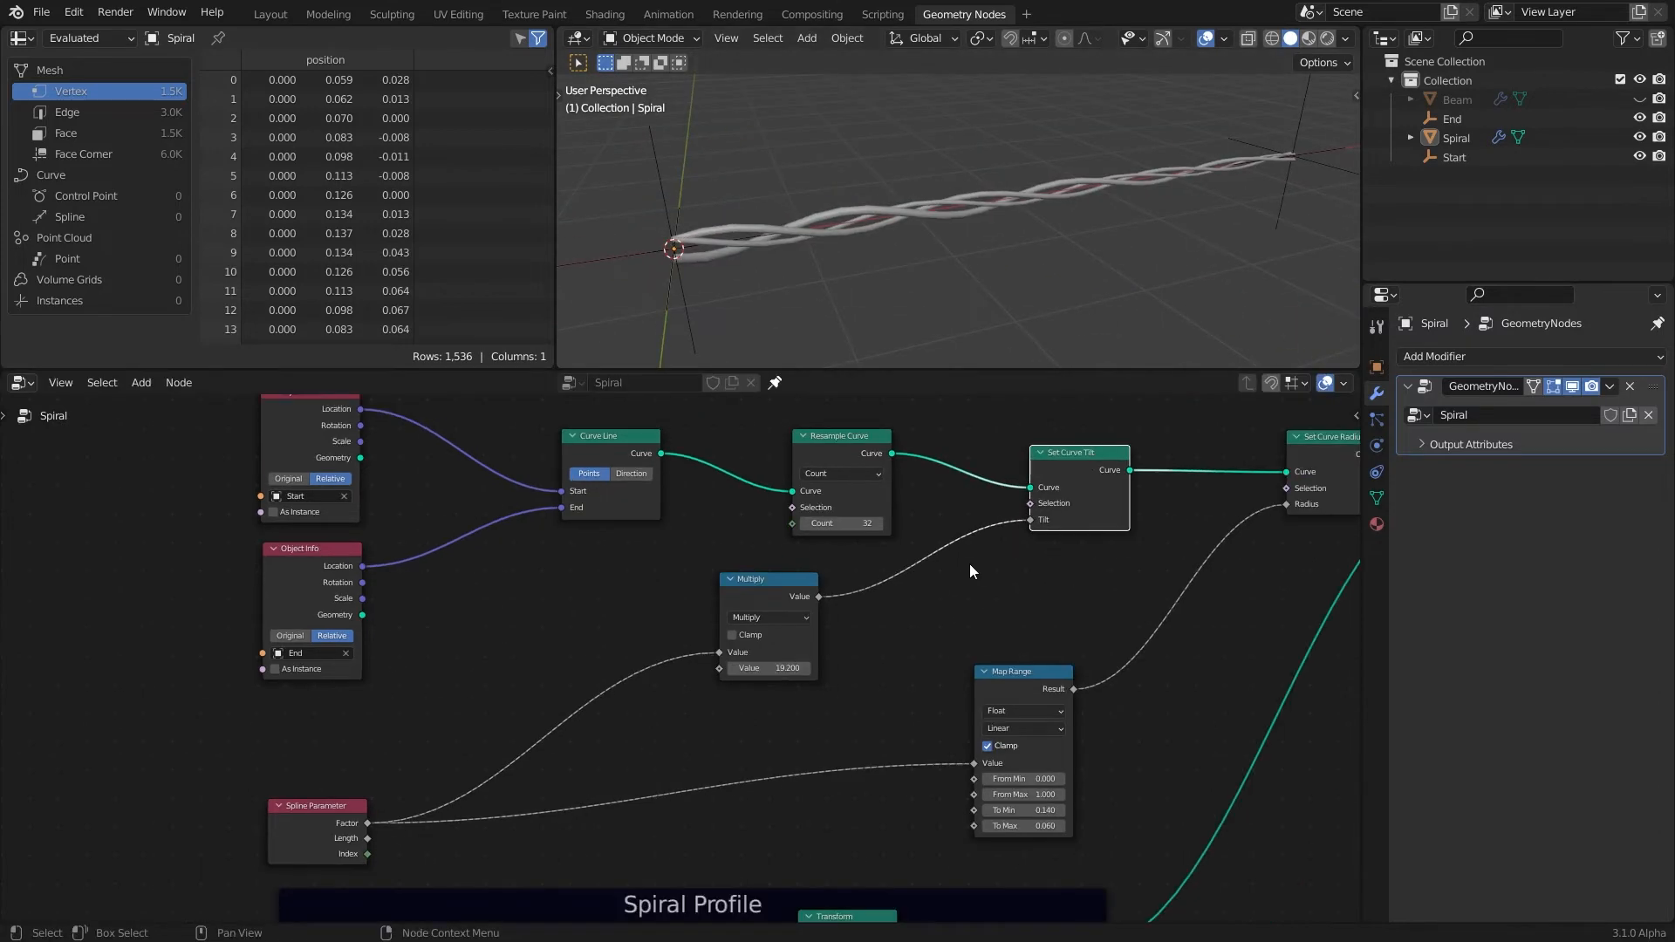
Step: Insert a Math node set to Subtract between Spline Parameter and Multiply, try different values, and set its value to 0
{"action": "middle_click_drag", "start_coordinate": [998, 536], "coordinate": [1038, 519]}
{"action": "left_click_drag", "start_coordinate": [796, 577], "coordinate": [818, 568]}
{"action": "key", "text": "shift+a"}
{"action": "left_click", "coordinate": [646, 624]}
{"action": "left_click", "coordinate": [656, 656]}
{"action": "left_click", "coordinate": [641, 705]}
{"action": "left_click_drag", "start_coordinate": [650, 706], "coordinate": [698, 705]}
{"action": "double_click", "coordinate": [651, 706]}
{"action": "type", "text": "0"}
{"action": "key", "text": "Return"}
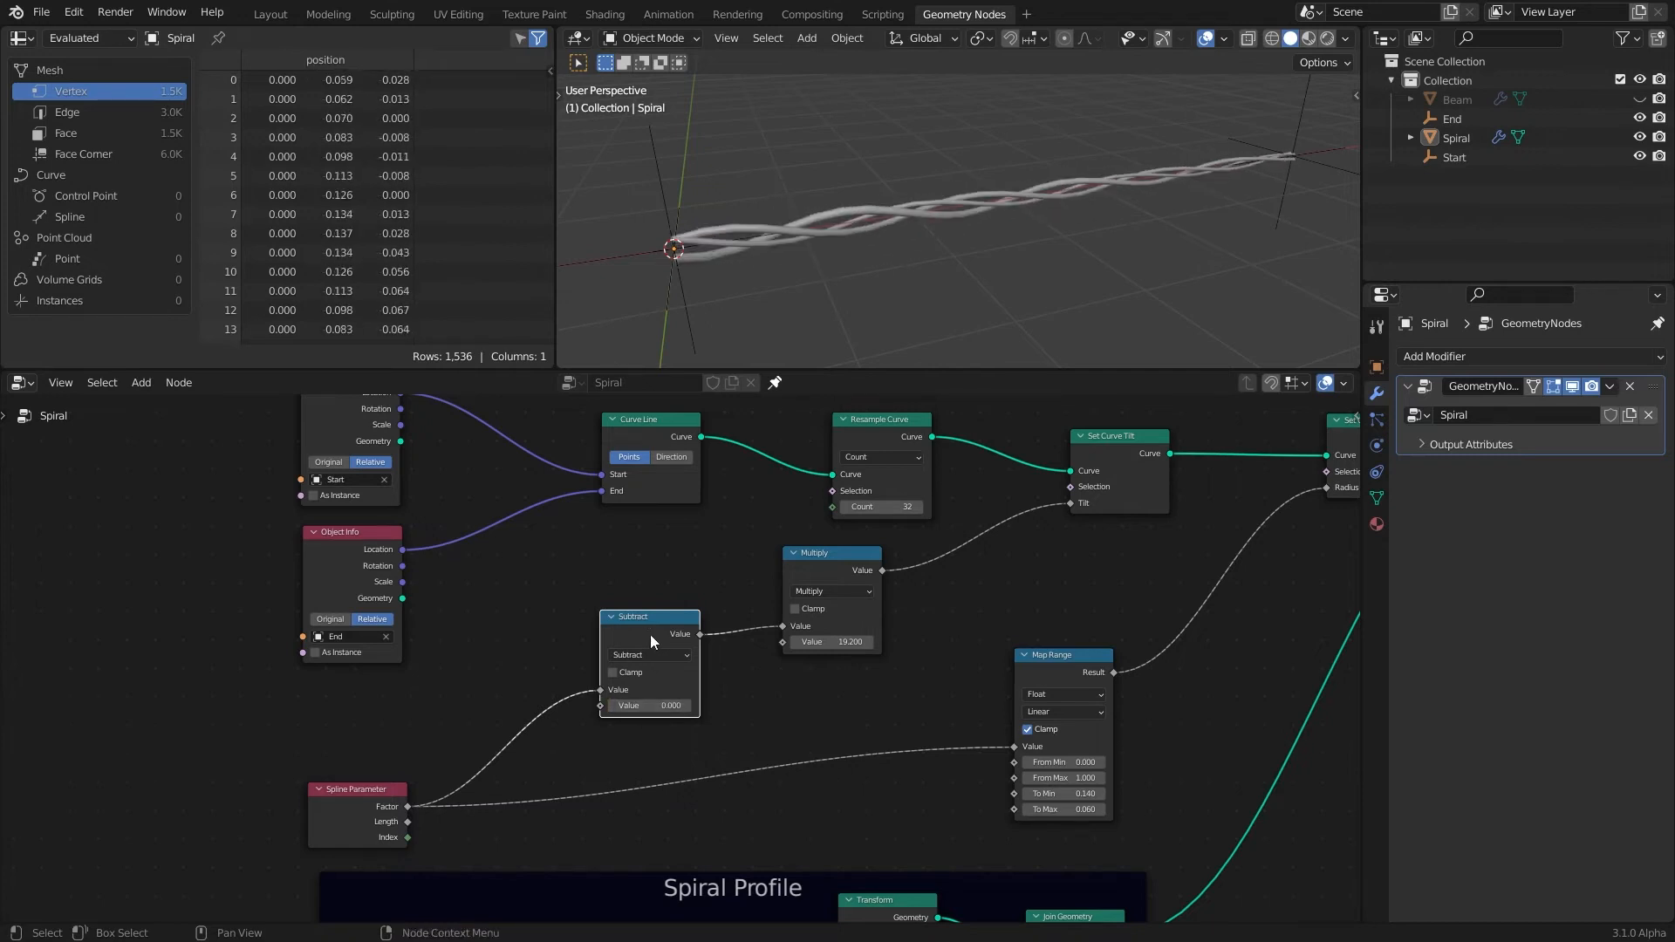
Step: Space out the nodes and insert a Trim Curve node between Set Curve Tilt and Set Curve Radius
{"action": "scroll", "coordinate": [651, 635], "scroll_direction": "down", "scroll_amount": 4}
{"action": "middle_click_drag", "start_coordinate": [853, 609], "coordinate": [692, 673]}
{"action": "left_click_drag", "start_coordinate": [1010, 557], "coordinate": [1085, 557]}
{"action": "left_click_drag", "start_coordinate": [798, 713], "coordinate": [827, 728]}
{"action": "key", "text": "shift+a"}
{"action": "mouse_move", "coordinate": [827, 497]}
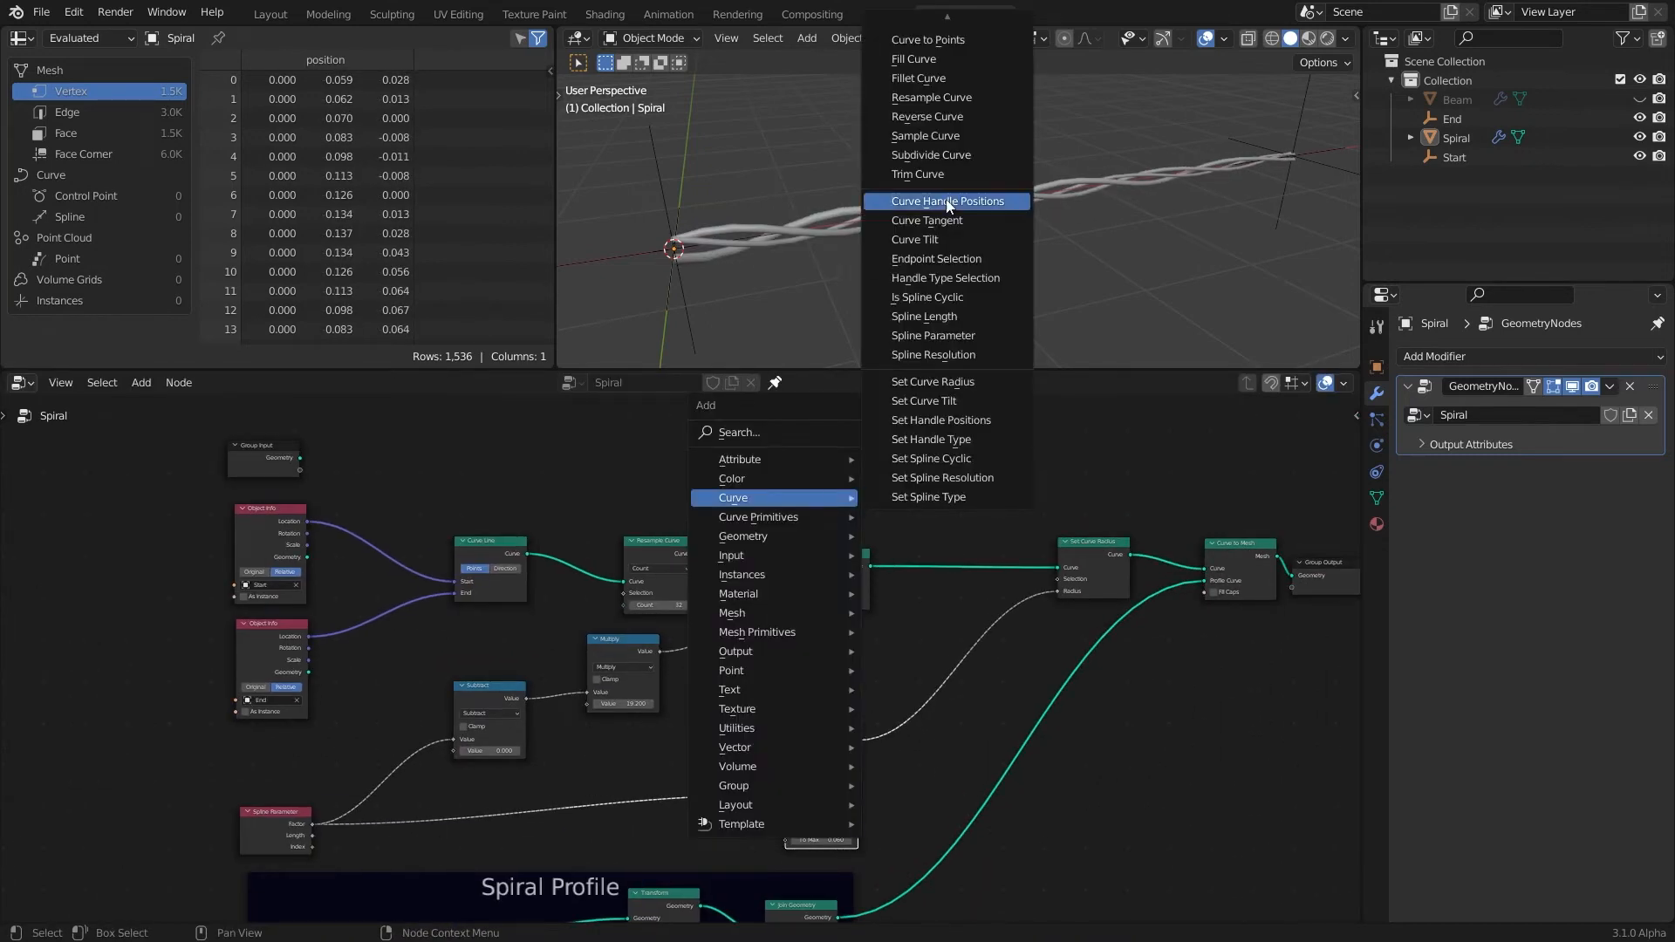
{"action": "left_click", "coordinate": [918, 174]}
{"action": "left_click", "coordinate": [936, 521]}
Step: Enable Fill Caps on Curve to Mesh, try shorter End factors on Trim Curve, and reset End to its default
{"action": "mouse_move", "coordinate": [992, 587]}
{"action": "left_mouse_down"}
{"action": "mouse_move", "coordinate": [943, 586]}
{"action": "mouse_move", "coordinate": [999, 586]}
{"action": "left_mouse_up"}
{"action": "left_click", "coordinate": [1214, 591]}
{"action": "middle_click_drag", "start_coordinate": [1091, 253], "coordinate": [968, 249]}
{"action": "left_click_drag", "start_coordinate": [986, 587], "coordinate": [940, 586]}
{"action": "scroll", "coordinate": [803, 235], "scroll_direction": "up", "scroll_amount": 2}
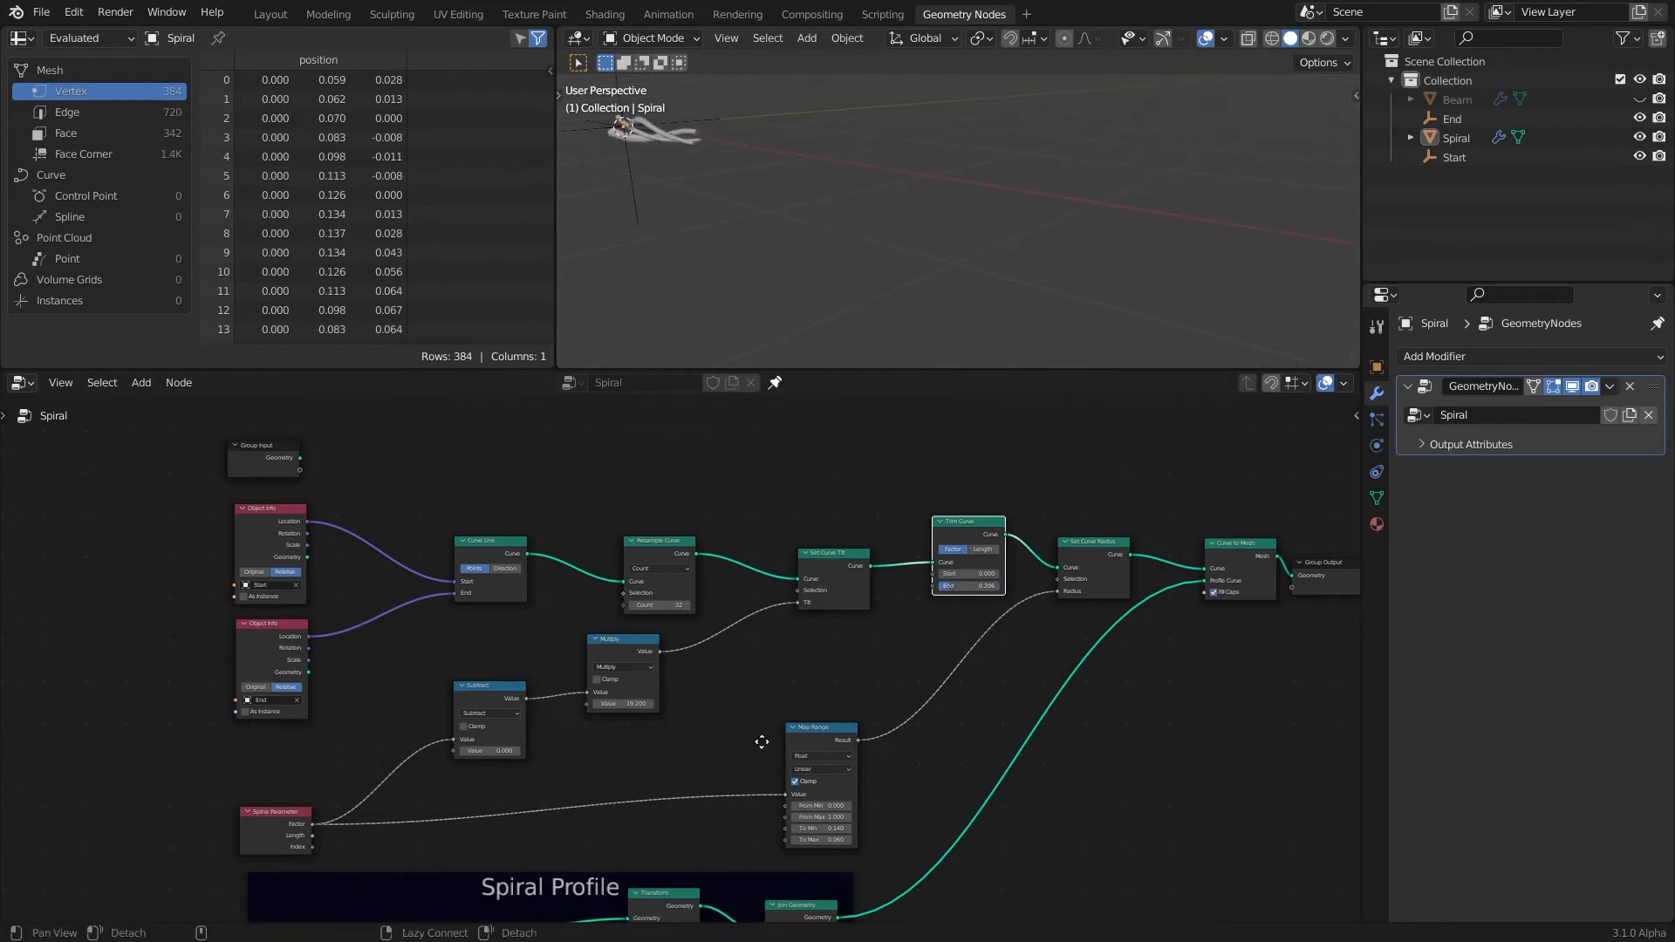
{"action": "middle_click_drag", "start_coordinate": [780, 733], "coordinate": [788, 695]}
{"action": "key", "text": "BackSpace"}
Step: Insert a Set Material node between Curve to Mesh and Group Output
{"action": "left_click_drag", "start_coordinate": [968, 548], "coordinate": [1012, 548]}
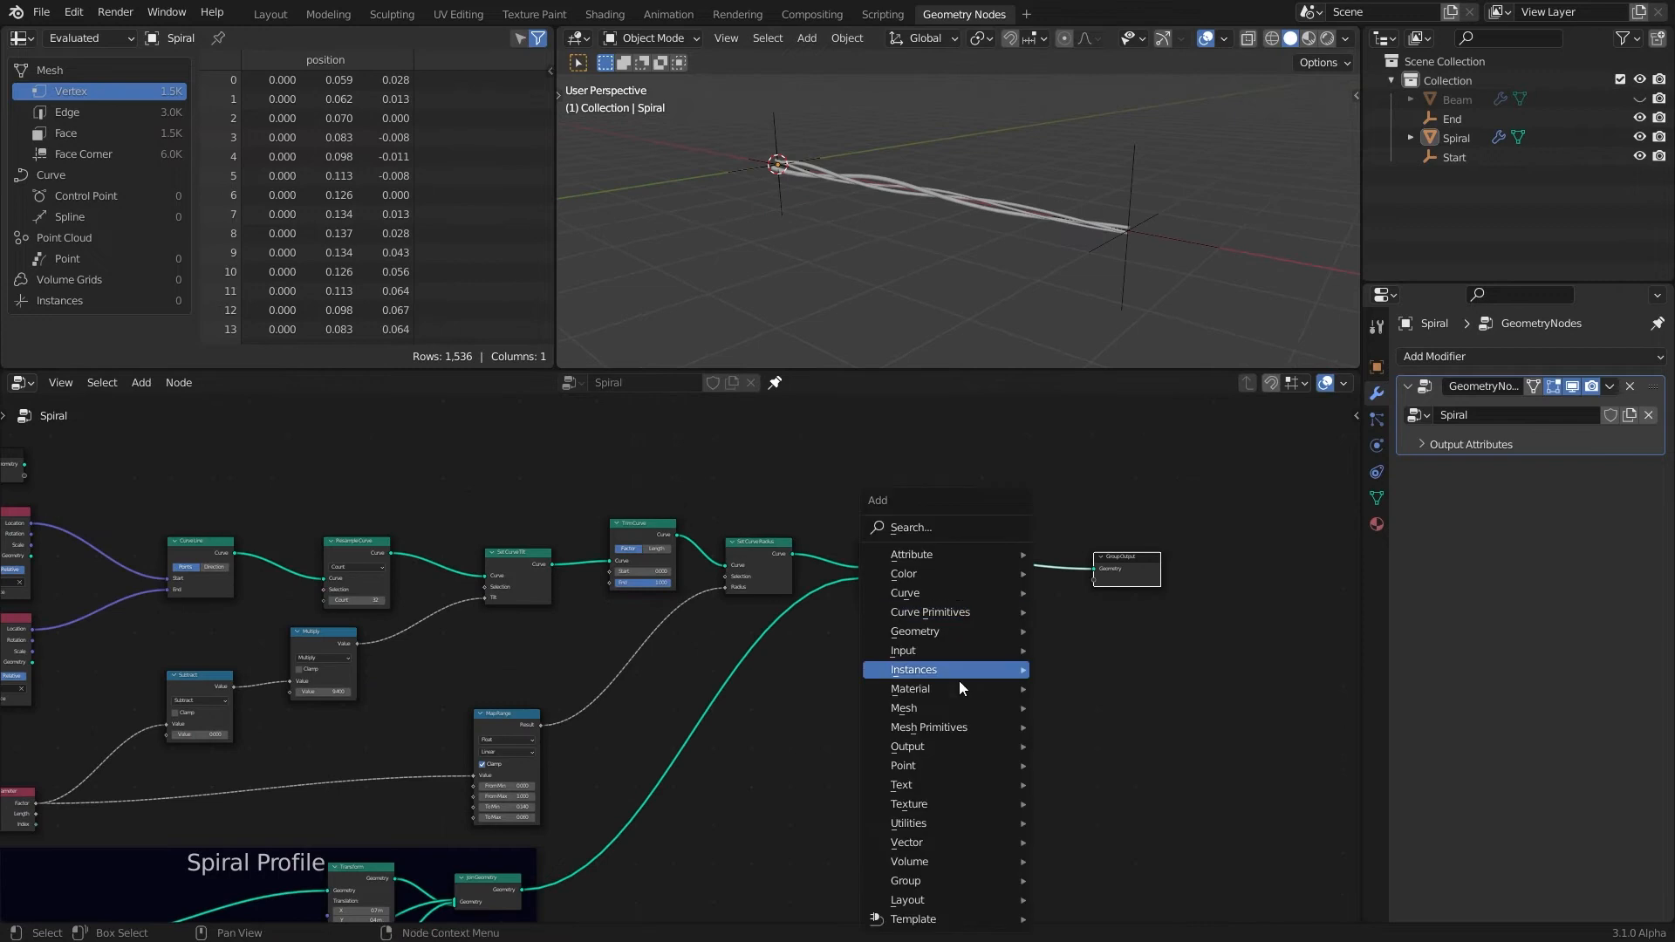
{"action": "left_click", "coordinate": [1117, 572]}
{"action": "left_click", "coordinate": [975, 497]}
Step: Create a new material named Spline on the Spiral object for the Set Material node
{"action": "left_click", "coordinate": [1657, 323]}
{"action": "left_click", "coordinate": [1377, 688]}
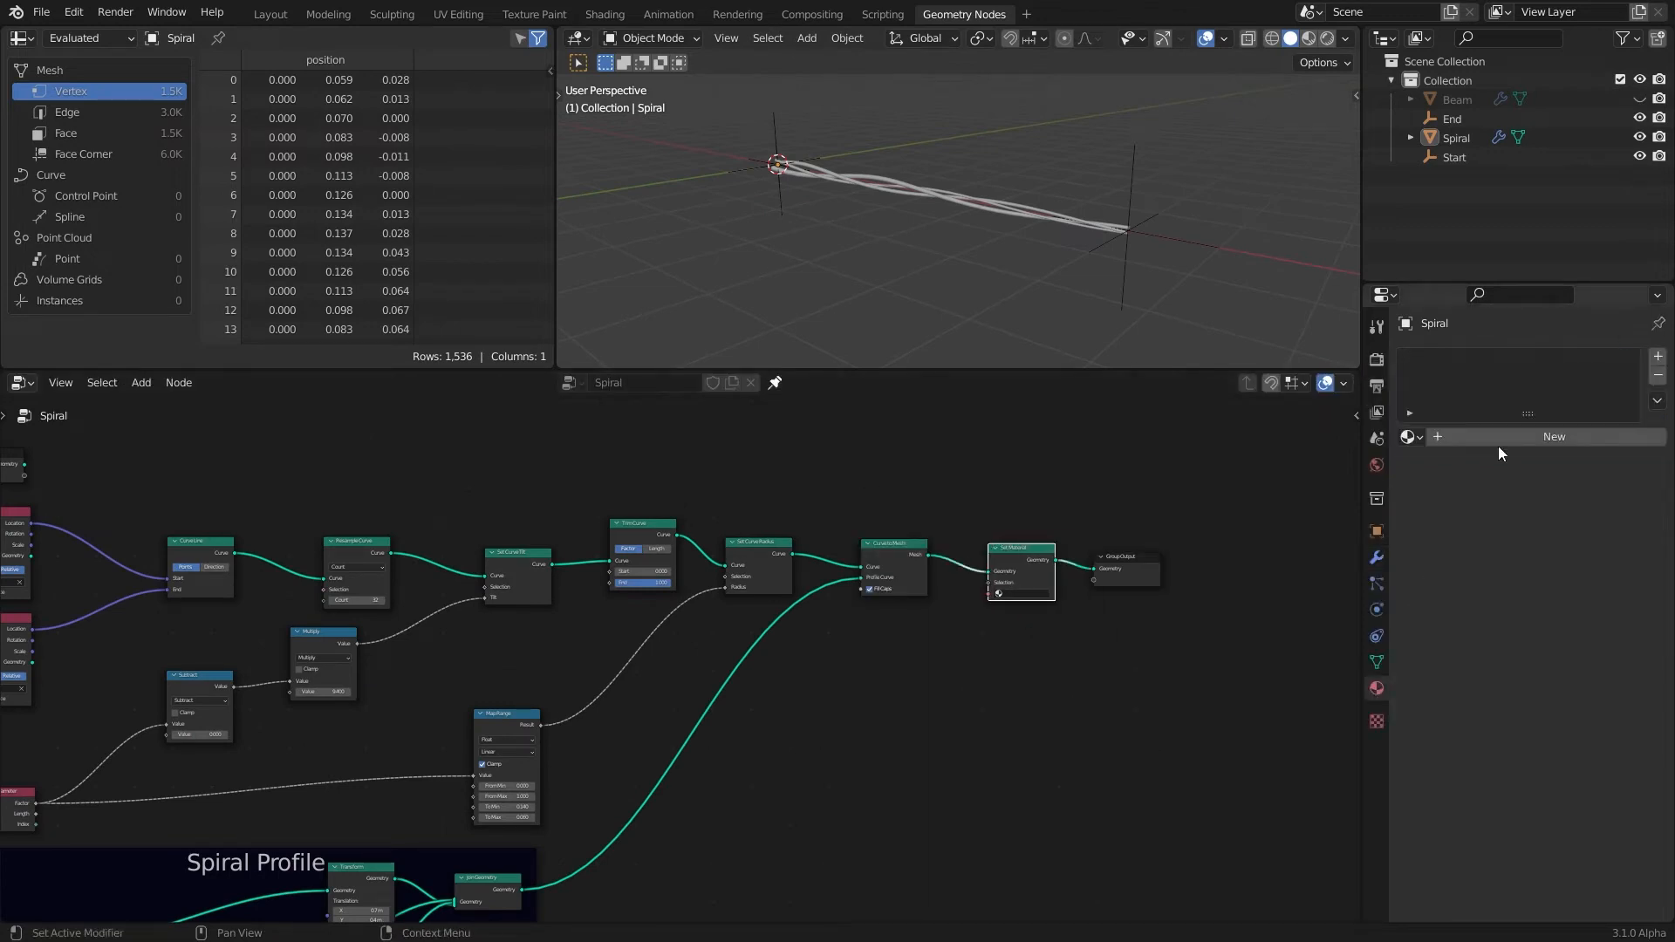
{"action": "left_click", "coordinate": [1487, 438]}
{"action": "double_click", "coordinate": [1481, 439]}
{"action": "type", "text": "S"}
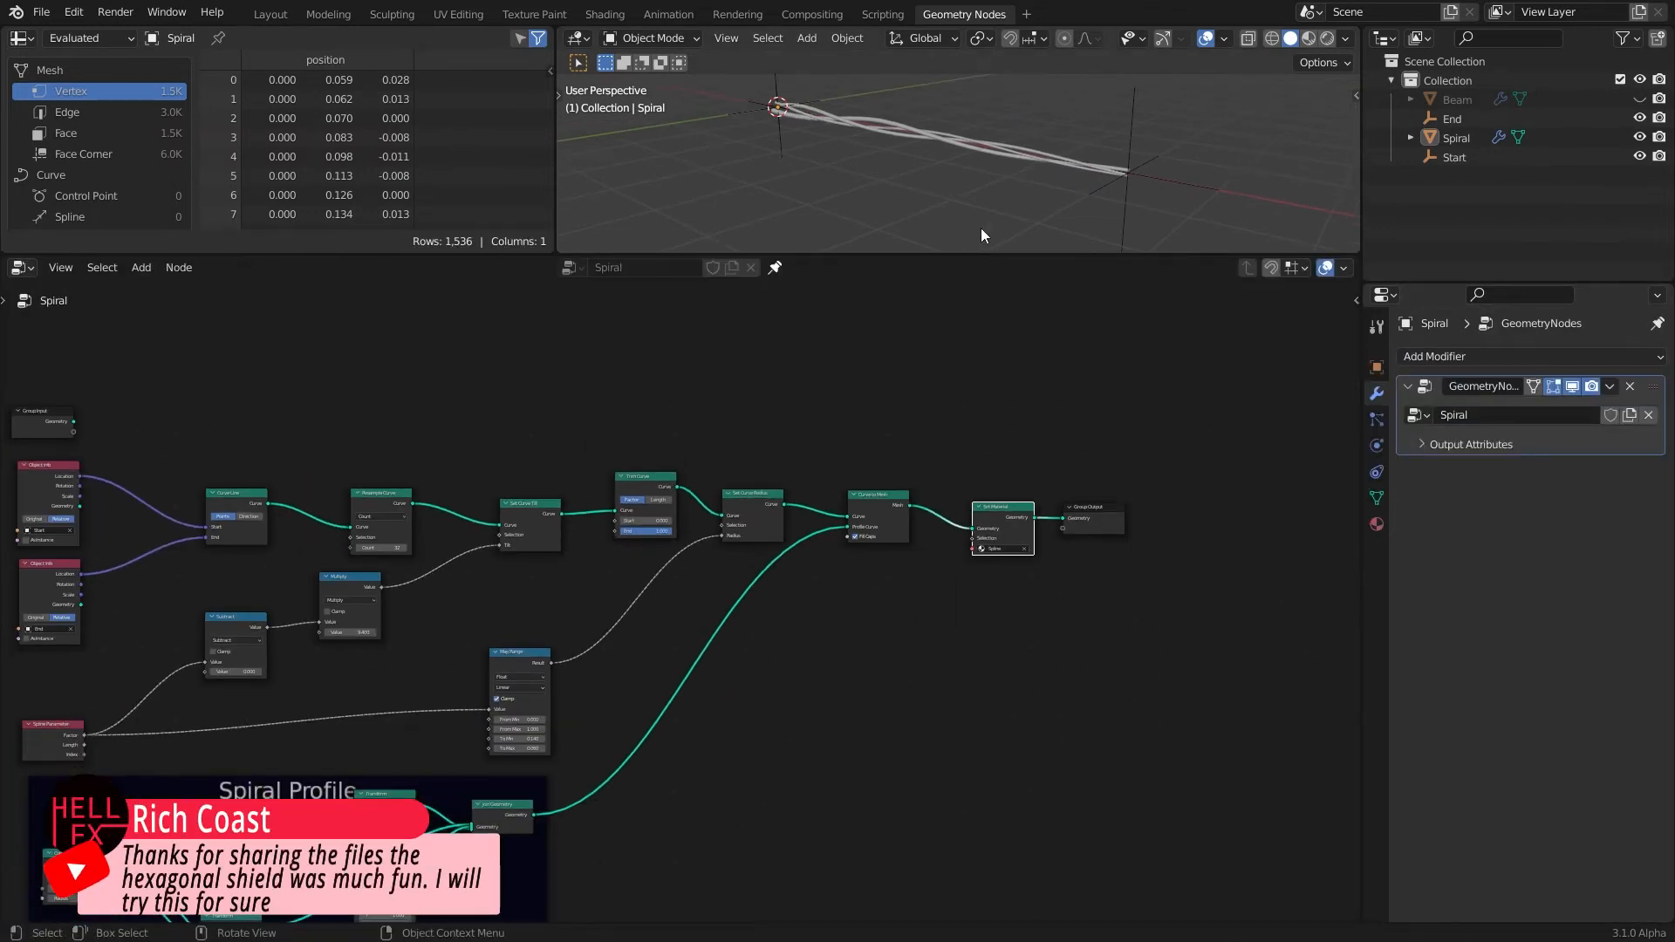
Step: Expose the Start and End objects of both Object Info nodes through Group Input, and place Group Input beside them
{"action": "middle_click_drag", "start_coordinate": [980, 229], "coordinate": [1091, 223]}
{"action": "scroll", "coordinate": [869, 790], "scroll_direction": "down", "scroll_amount": 3}
{"action": "middle_click_drag", "start_coordinate": [869, 793], "coordinate": [1105, 638]}
{"action": "left_click_drag", "start_coordinate": [759, 632], "coordinate": [838, 632]}
{"action": "left_click_drag", "start_coordinate": [829, 523], "coordinate": [842, 500]}
{"action": "scroll", "coordinate": [1143, 218], "scroll_direction": "up", "scroll_amount": 2}
{"action": "mouse_move", "coordinate": [1143, 218]}
{"action": "middle_mouse_down"}
{"action": "mouse_move", "coordinate": [1214, 219]}
{"action": "mouse_move", "coordinate": [1152, 210]}
{"action": "middle_mouse_up"}
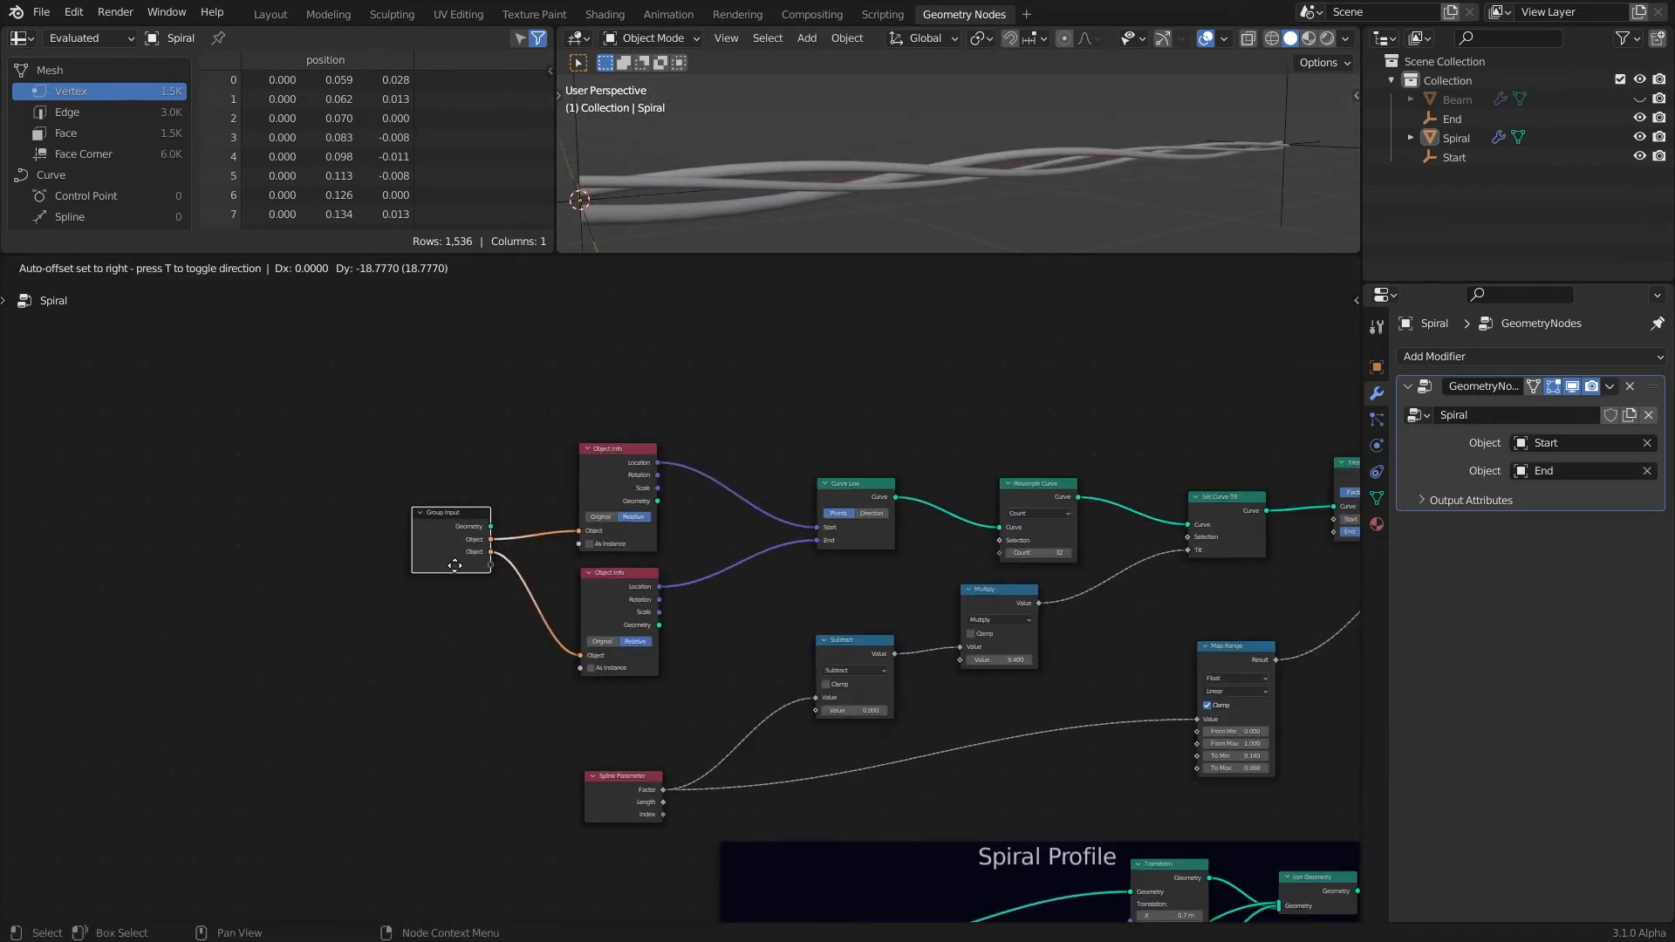
{"action": "left_click_drag", "start_coordinate": [454, 565], "coordinate": [450, 587]}
Step: Expose Map Range's To Min and To Max, the Resample Count, the Multiply and Subtract values, and Trim Curve's Start and End through Group Input
{"action": "left_click_drag", "start_coordinate": [1197, 756], "coordinate": [486, 599]}
{"action": "middle_click_drag", "start_coordinate": [972, 583], "coordinate": [907, 555]}
{"action": "left_click_drag", "start_coordinate": [934, 525], "coordinate": [420, 597]}
{"action": "left_click_drag", "start_coordinate": [751, 682], "coordinate": [421, 609]}
{"action": "middle_click_drag", "start_coordinate": [1113, 609], "coordinate": [993, 655]}
{"action": "left_click_drag", "start_coordinate": [1149, 536], "coordinate": [299, 680]}
Step: Open the node group's input list and rename the object input for the curve's beginning as Start
{"action": "scroll", "coordinate": [1256, 751], "scroll_direction": "down", "scroll_amount": 4}
{"action": "middle_click_drag", "start_coordinate": [1257, 750], "coordinate": [937, 610]}
{"action": "scroll", "coordinate": [543, 747], "scroll_direction": "up", "scroll_amount": 5}
{"action": "scroll", "coordinate": [1029, 603], "scroll_direction": "up", "scroll_amount": 4}
{"action": "key", "text": "n"}
{"action": "left_click", "coordinate": [1349, 443]}
{"action": "left_click", "coordinate": [1213, 345]}
{"action": "left_click", "coordinate": [1245, 577]}
{"action": "type", "text": "Start"}
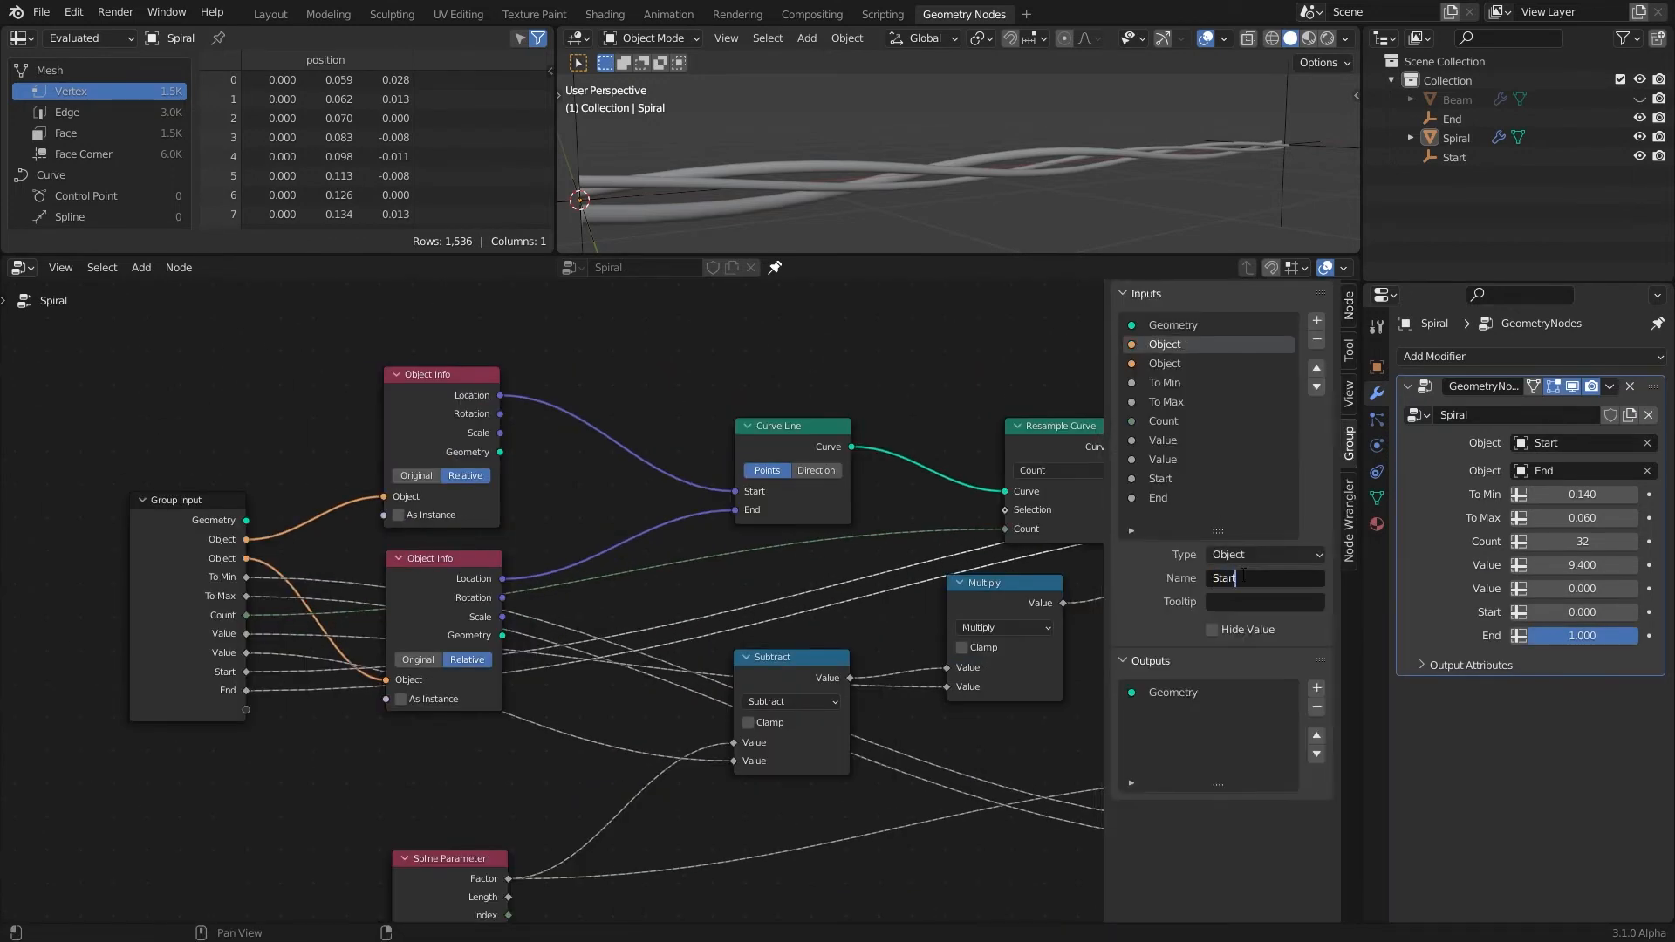
Step: Rename the To Min, To Max and Count group inputs as Min Radius, Max Radius and Resolution
{"action": "left_click", "coordinate": [1216, 383]}
{"action": "left_click", "coordinate": [1230, 578]}
{"action": "left_click_drag", "start_coordinate": [1228, 578], "coordinate": [1197, 578]}
{"action": "key", "text": "BackSpace"}
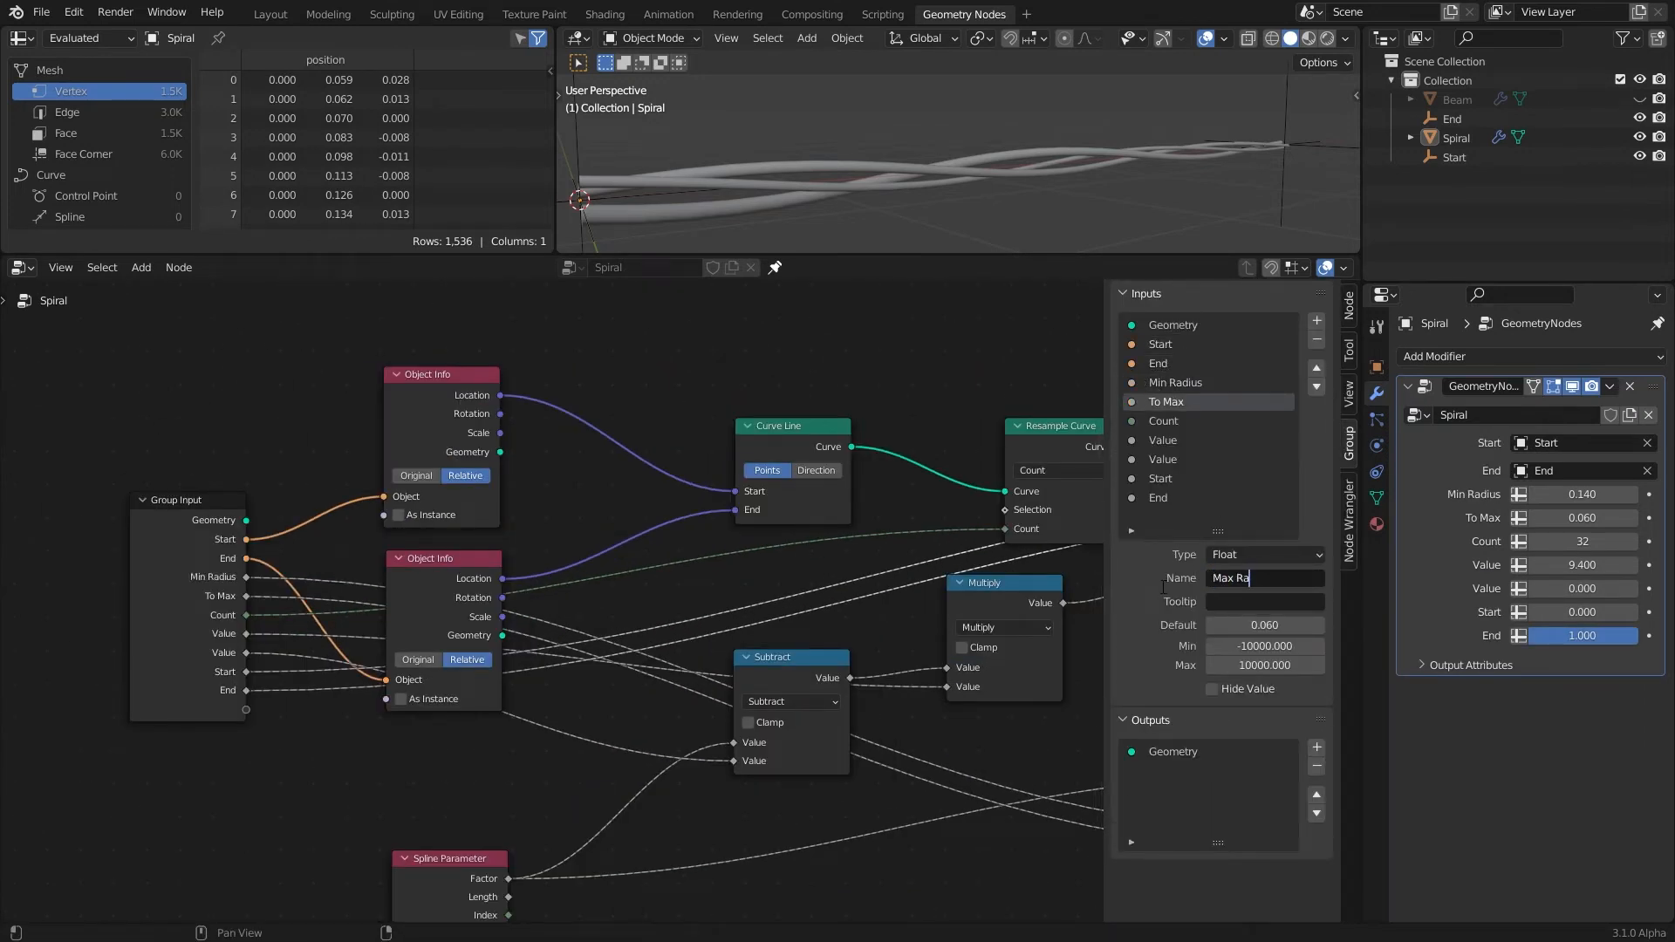
{"action": "type", "text": "dius"}
{"action": "left_click", "coordinate": [1163, 421]}
{"action": "left_click", "coordinate": [1248, 577]}
{"action": "type", "text": "Re"}
{"action": "key", "text": "Return"}
Step: Set the minimum of the Max Radius input to 0 and check the limits of both radius inputs
{"action": "left_click", "coordinate": [1177, 402]}
{"action": "double_click", "coordinate": [1256, 647]}
{"action": "type", "text": "0"}
{"action": "key", "text": "Return"}
{"action": "left_click", "coordinate": [1175, 383]}
{"action": "left_click", "coordinate": [1177, 402]}
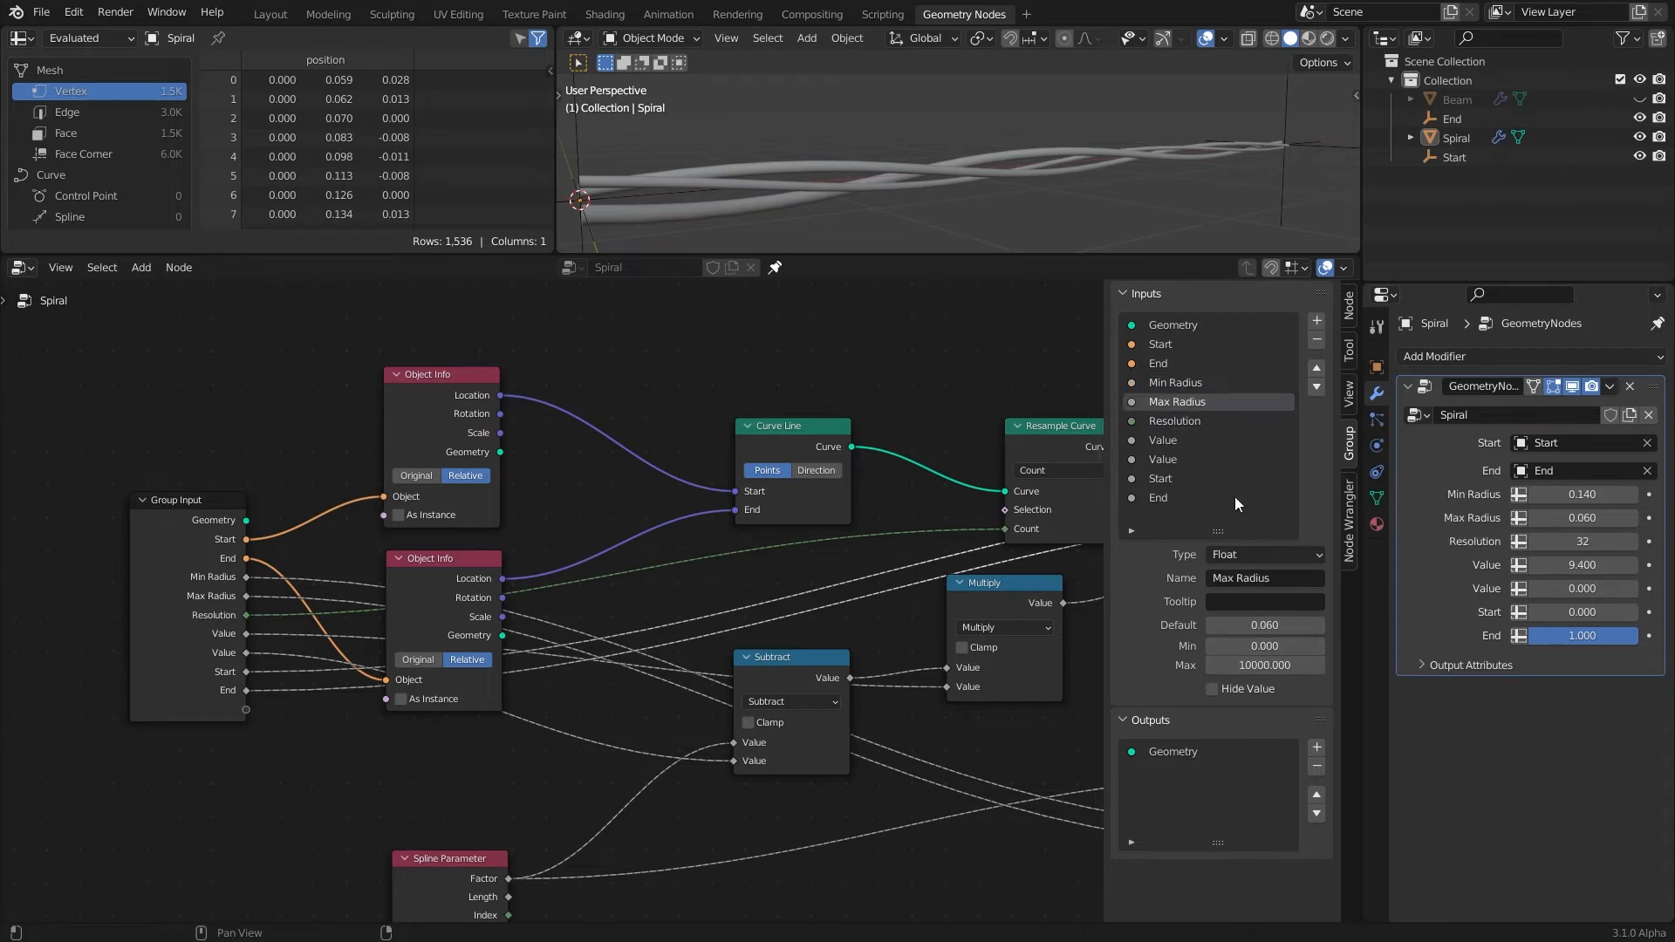
{"action": "left_click", "coordinate": [1175, 383]}
Step: Rename the first Value group input as Tilt and open its minimum for editing
{"action": "left_click", "coordinate": [1176, 444]}
{"action": "left_click", "coordinate": [1242, 578]}
{"action": "type", "text": "Tilt"}
{"action": "key", "text": "Return"}
{"action": "left_click", "coordinate": [1263, 648]}
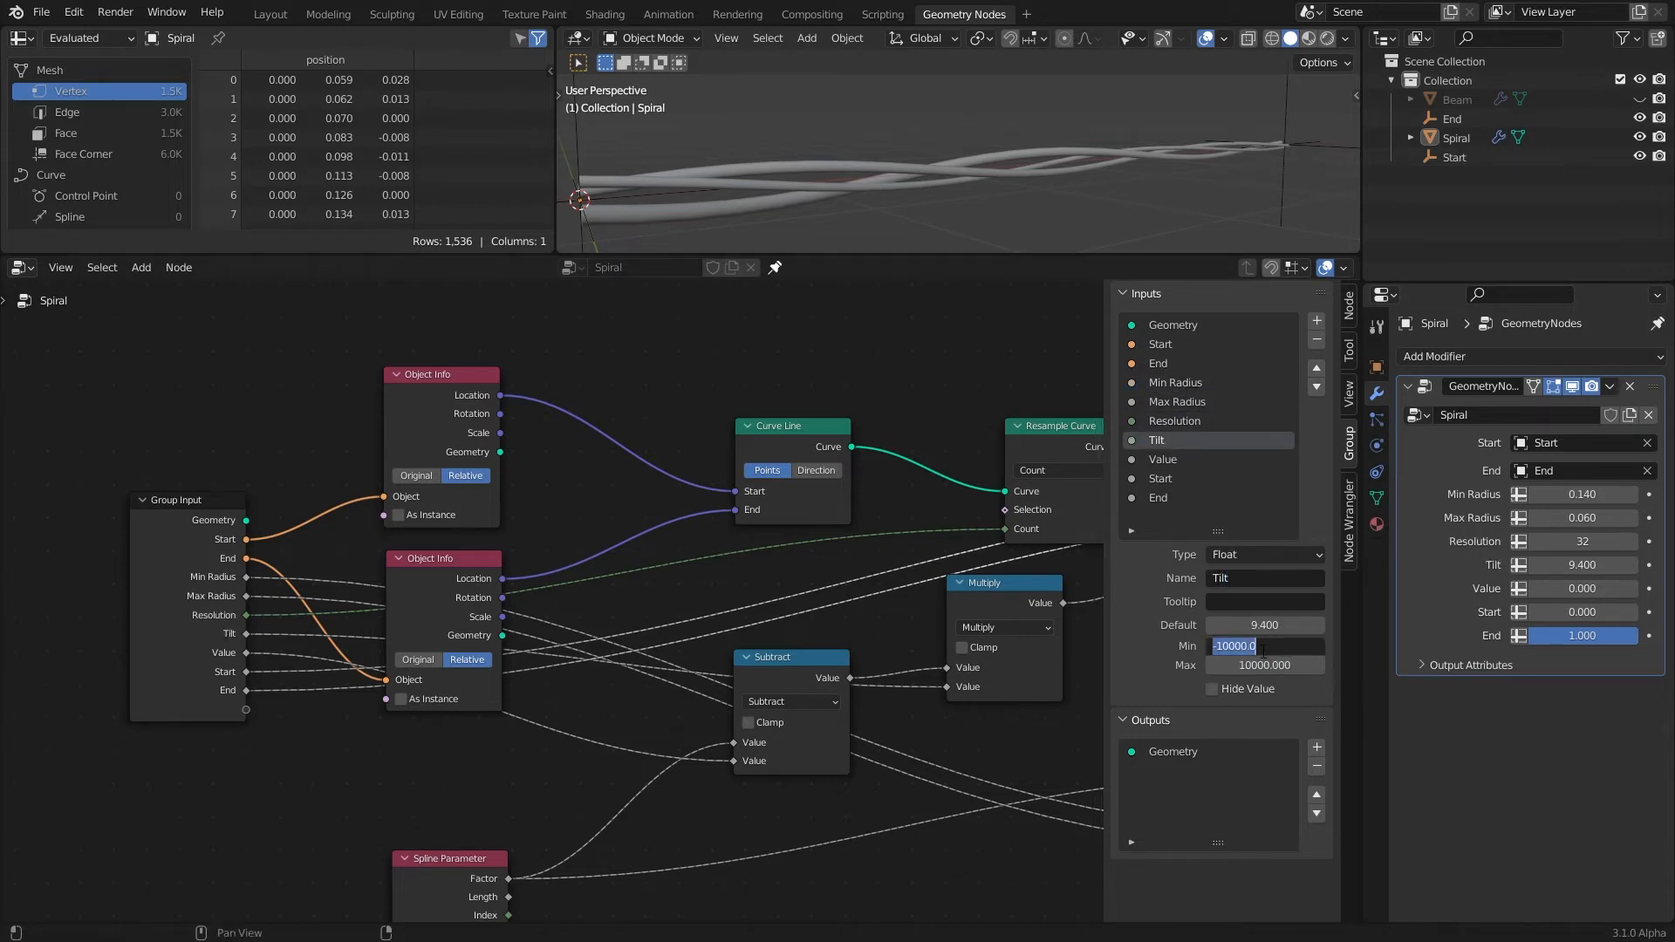
{"action": "key", "text": "Return"}
Step: Rename the remaining Value group input as Tilt Offset, set its minimum to 0, and open its maximum for editing
{"action": "left_click", "coordinate": [1165, 460]}
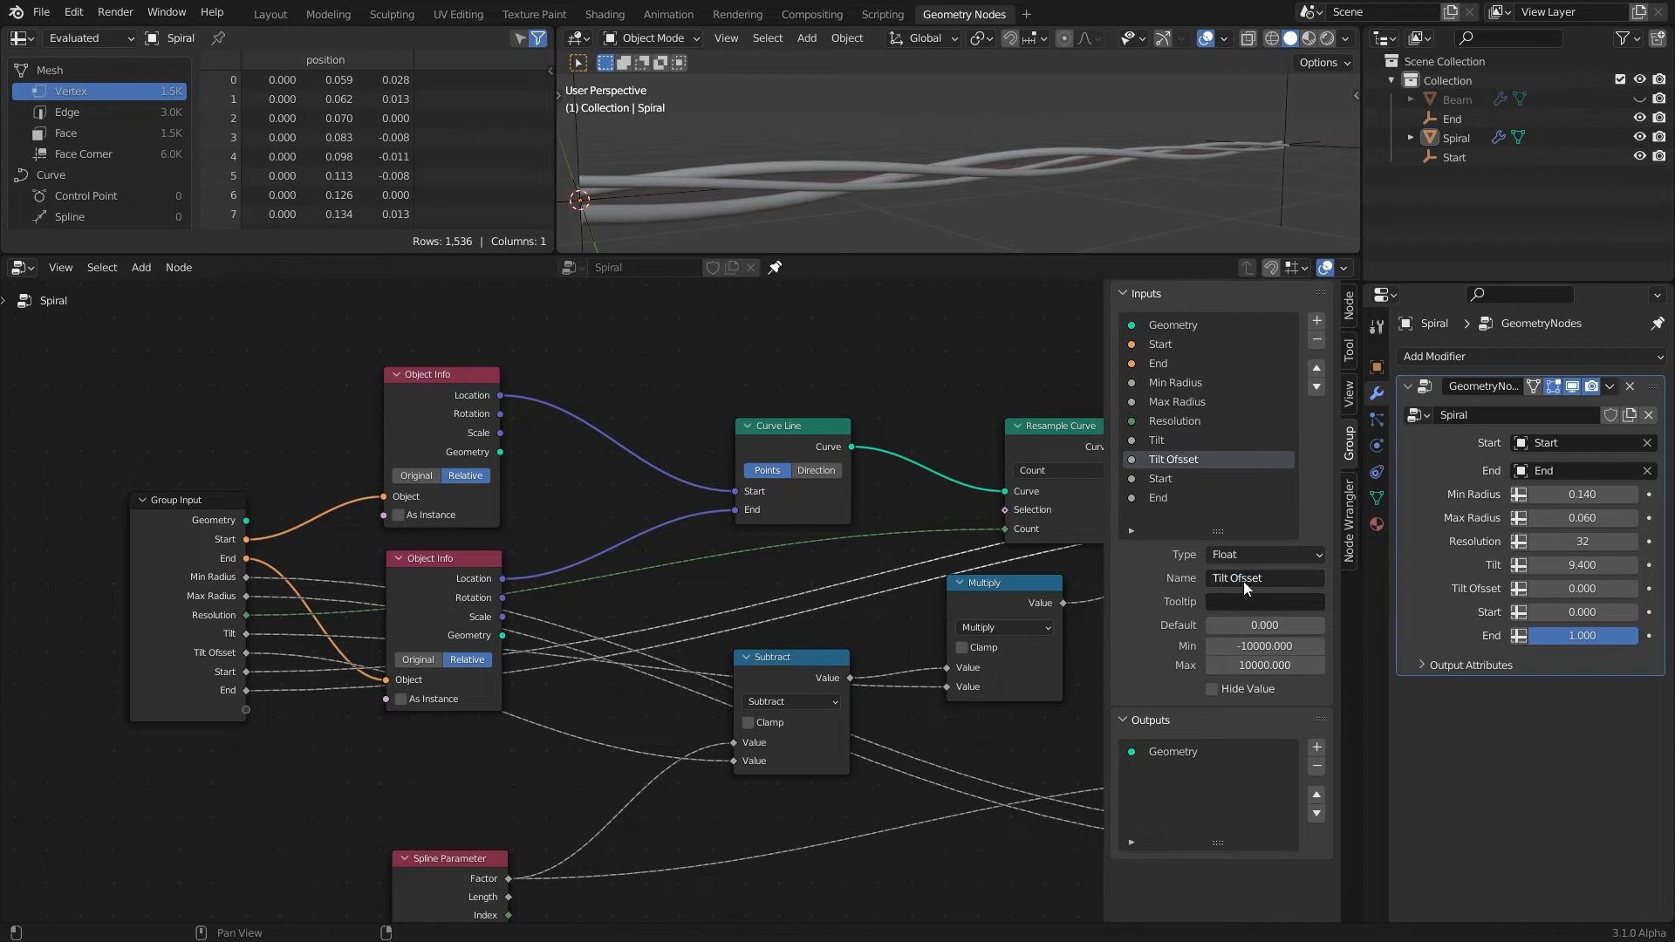
{"action": "double_click", "coordinate": [1263, 647]}
{"action": "type", "text": "0"}
{"action": "key", "text": "Return"}
{"action": "double_click", "coordinate": [1276, 666]}
Step: Unpin the properties and reselect the Spiral object to refresh its modifier inputs
{"action": "left_click", "coordinate": [1658, 324]}
{"action": "left_click", "coordinate": [1460, 100]}
{"action": "left_click", "coordinate": [1458, 137]}
Step: Move the numeric Start and End inputs above the object inputs, and move Resolution above Min Radius
{"action": "left_click", "coordinate": [1319, 366]}
{"action": "left_click", "coordinate": [1319, 367]}
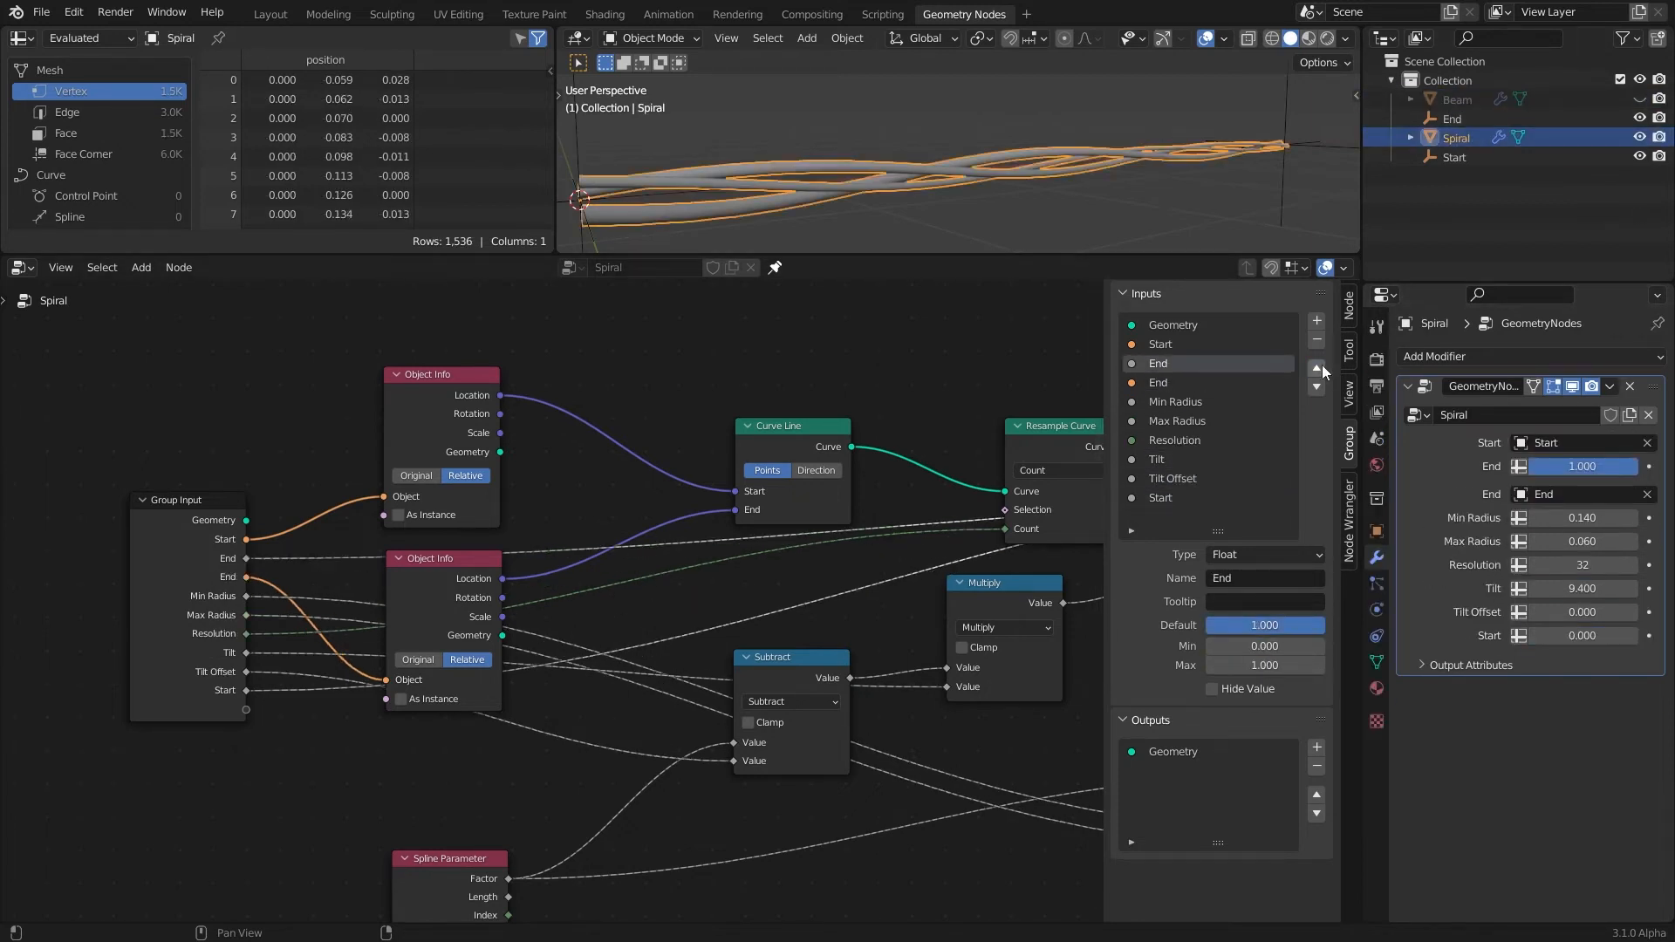
{"action": "left_click", "coordinate": [1320, 366]}
{"action": "left_click", "coordinate": [1204, 497]}
{"action": "left_click", "coordinate": [1316, 368]}
{"action": "left_click", "coordinate": [1175, 459]}
{"action": "left_click", "coordinate": [1318, 370]}
{"action": "left_click", "coordinate": [1318, 369]}
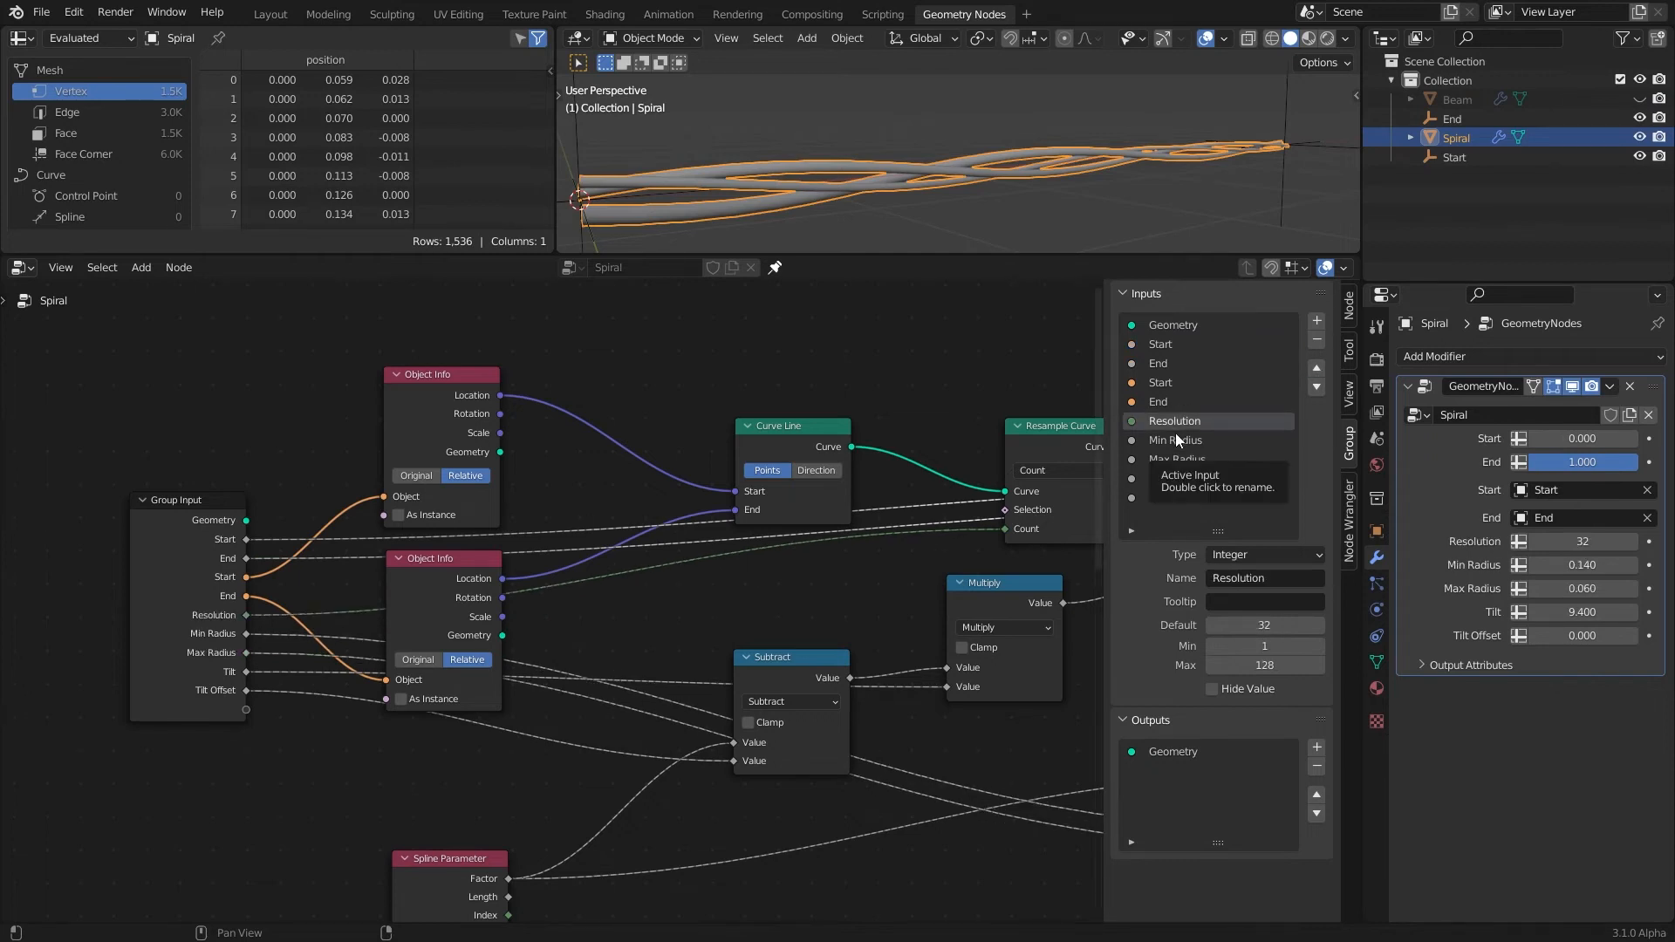
Step: Expose the Set Material's material and the Curve Circle's radius as group inputs, naming the radius input Profile Radius
{"action": "key", "text": "Home"}
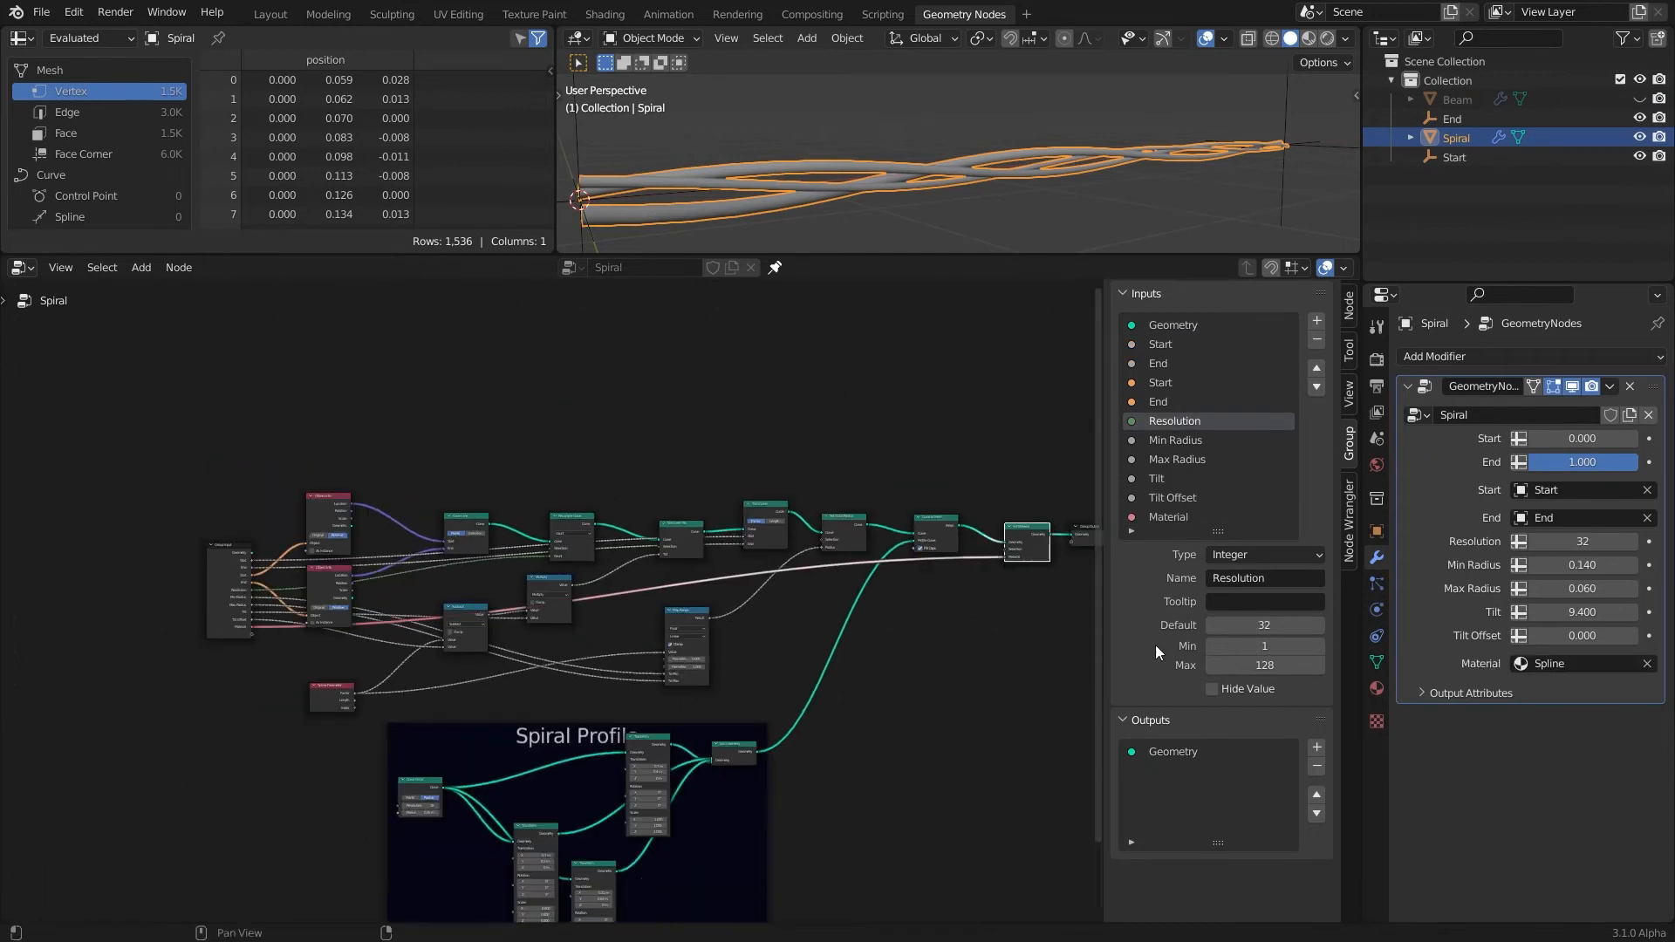
{"action": "scroll", "coordinate": [452, 758], "scroll_direction": "up", "scroll_amount": 3}
{"action": "left_click_drag", "start_coordinate": [389, 548], "coordinate": [295, 731]}
{"action": "double_click", "coordinate": [1216, 580]}
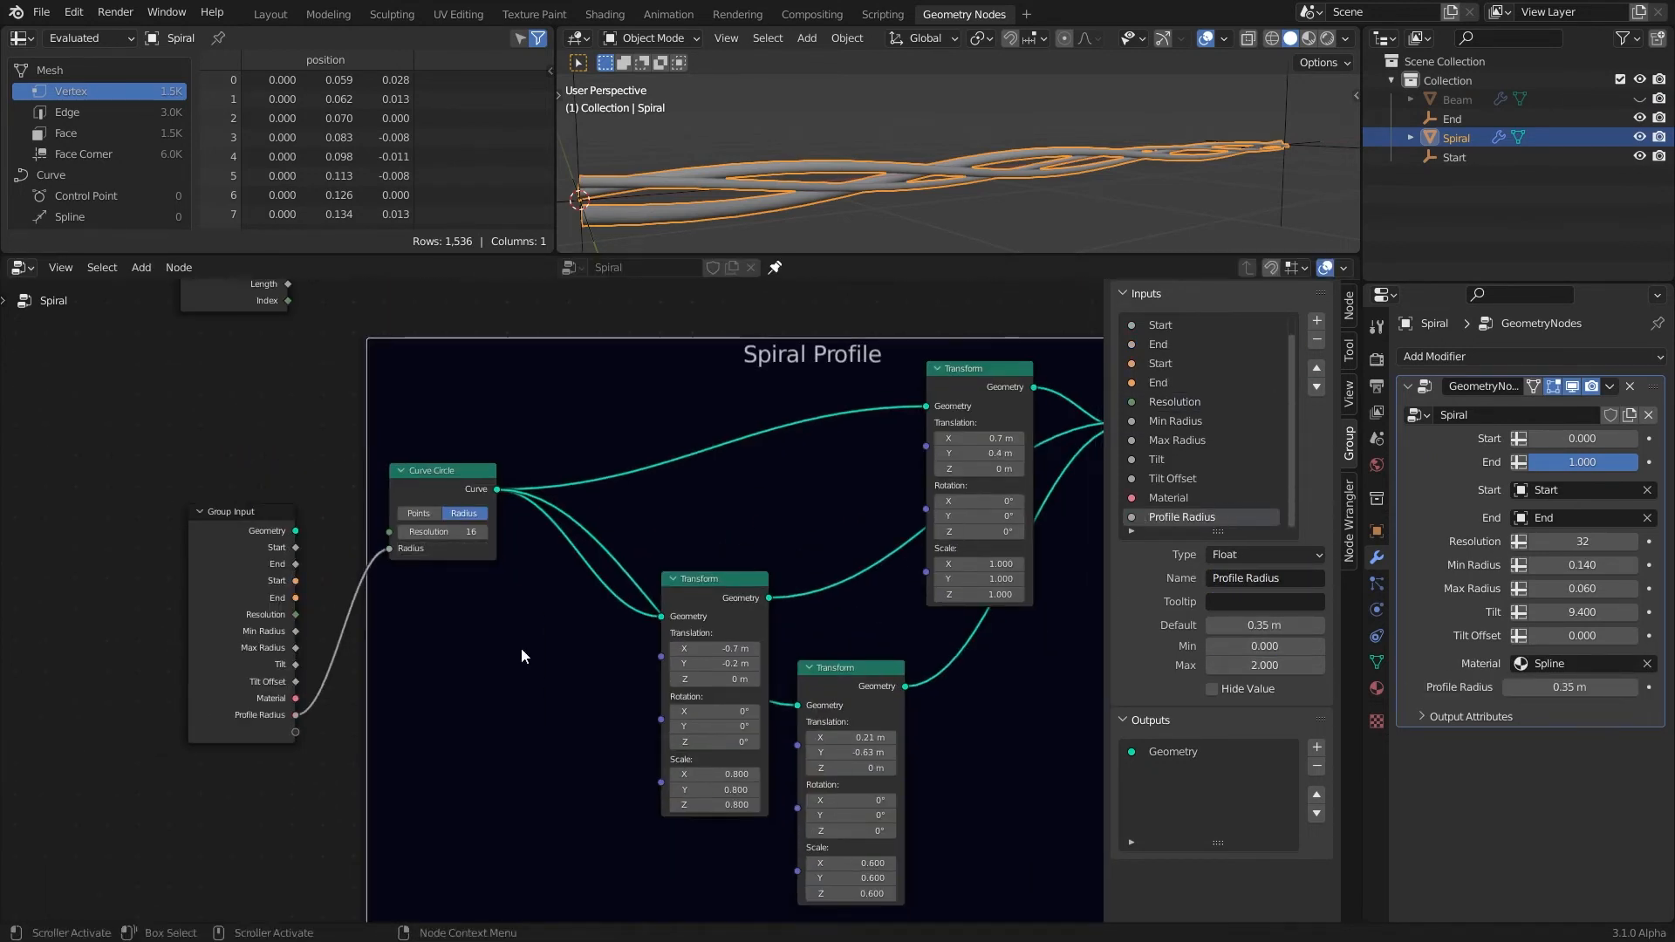
Step: Rearrange the Transform nodes in the Spiral Profile frame to free space after Curve Circle
{"action": "scroll", "coordinate": [549, 641], "scroll_direction": "down", "scroll_amount": 1}
{"action": "middle_click_drag", "start_coordinate": [550, 640], "coordinate": [495, 606]}
{"action": "left_click_drag", "start_coordinate": [776, 637], "coordinate": [855, 683]}
{"action": "left_click_drag", "start_coordinate": [650, 553], "coordinate": [716, 592]}
{"action": "middle_click_drag", "start_coordinate": [921, 621], "coordinate": [945, 582]}
{"action": "left_click_drag", "start_coordinate": [916, 317], "coordinate": [916, 306]}
{"action": "left_click_drag", "start_coordinate": [879, 650], "coordinate": [929, 650]}
{"action": "left_click_drag", "start_coordinate": [739, 563], "coordinate": [758, 565]}
Step: Add a Separate XYZ node and link its X, Y and Z outputs to the scales of the three Transform nodes
{"action": "left_click_drag", "start_coordinate": [866, 490], "coordinate": [551, 577]}
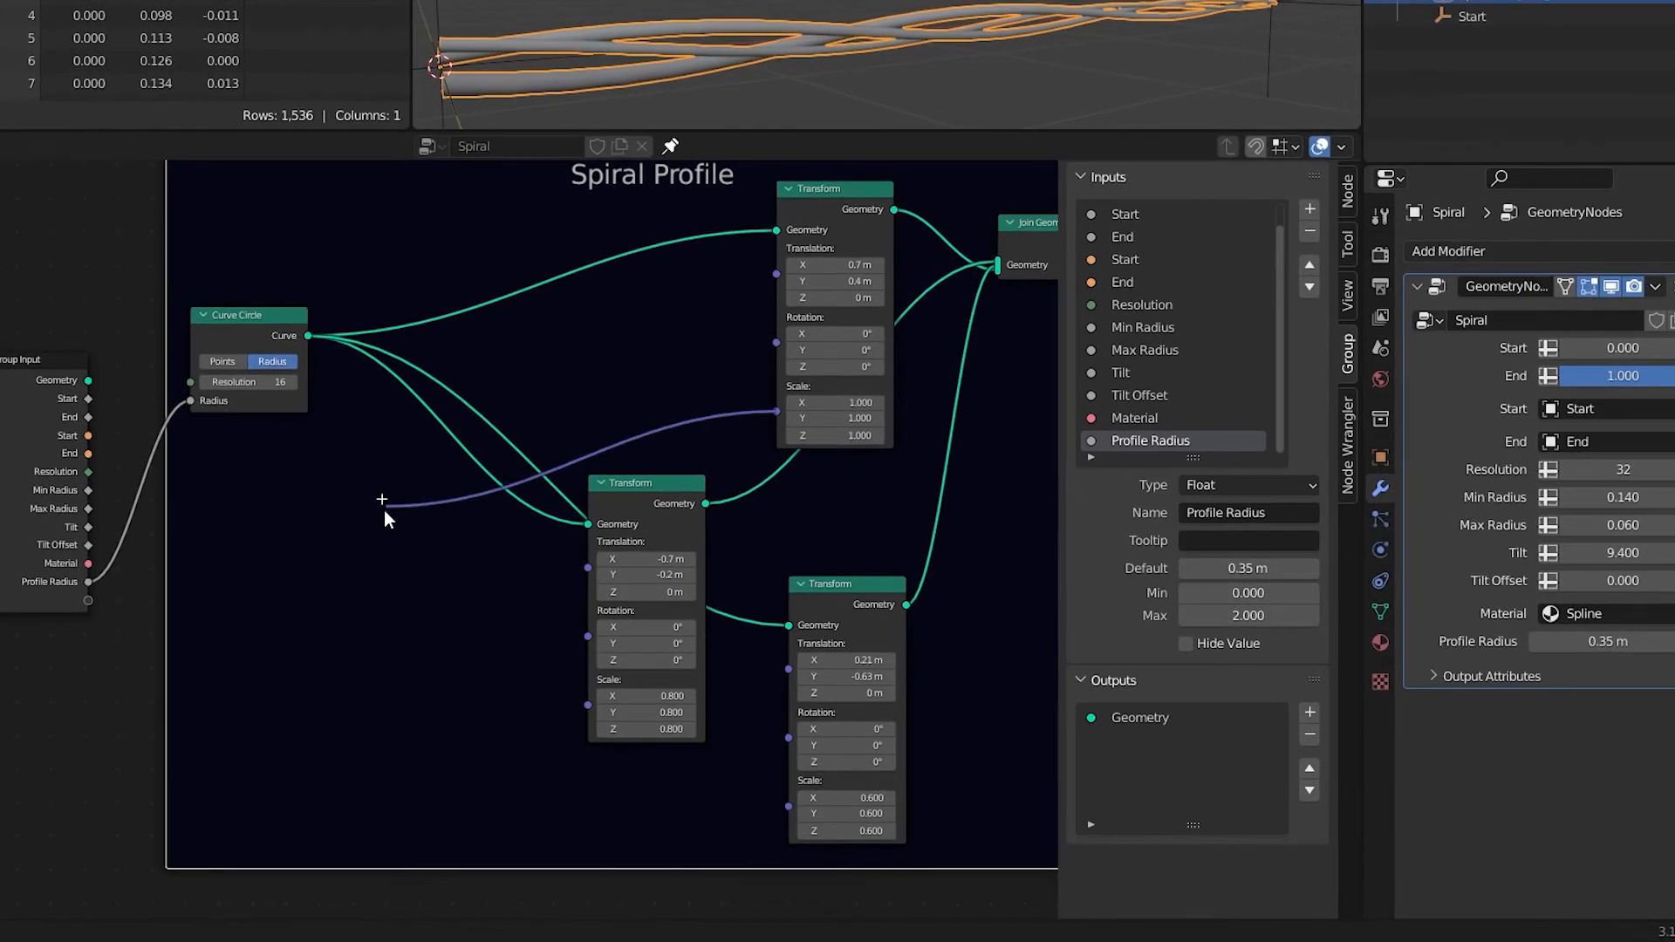
{"action": "left_click_drag", "start_coordinate": [404, 516], "coordinate": [404, 516]}
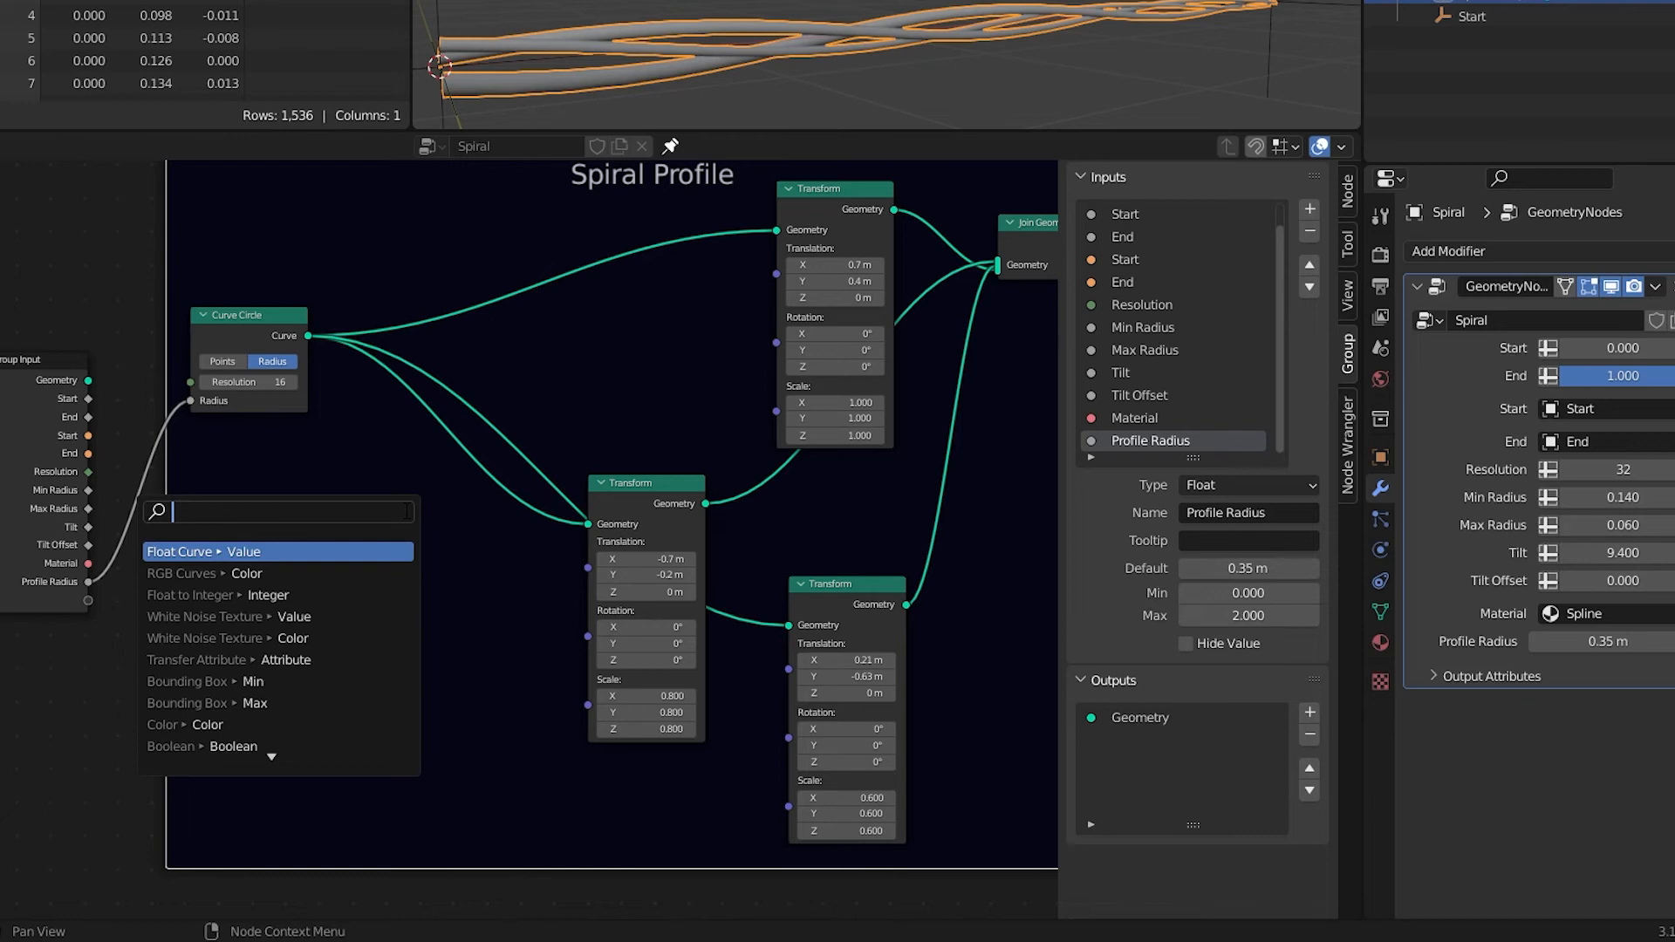
{"action": "type", "text": "sepa"}
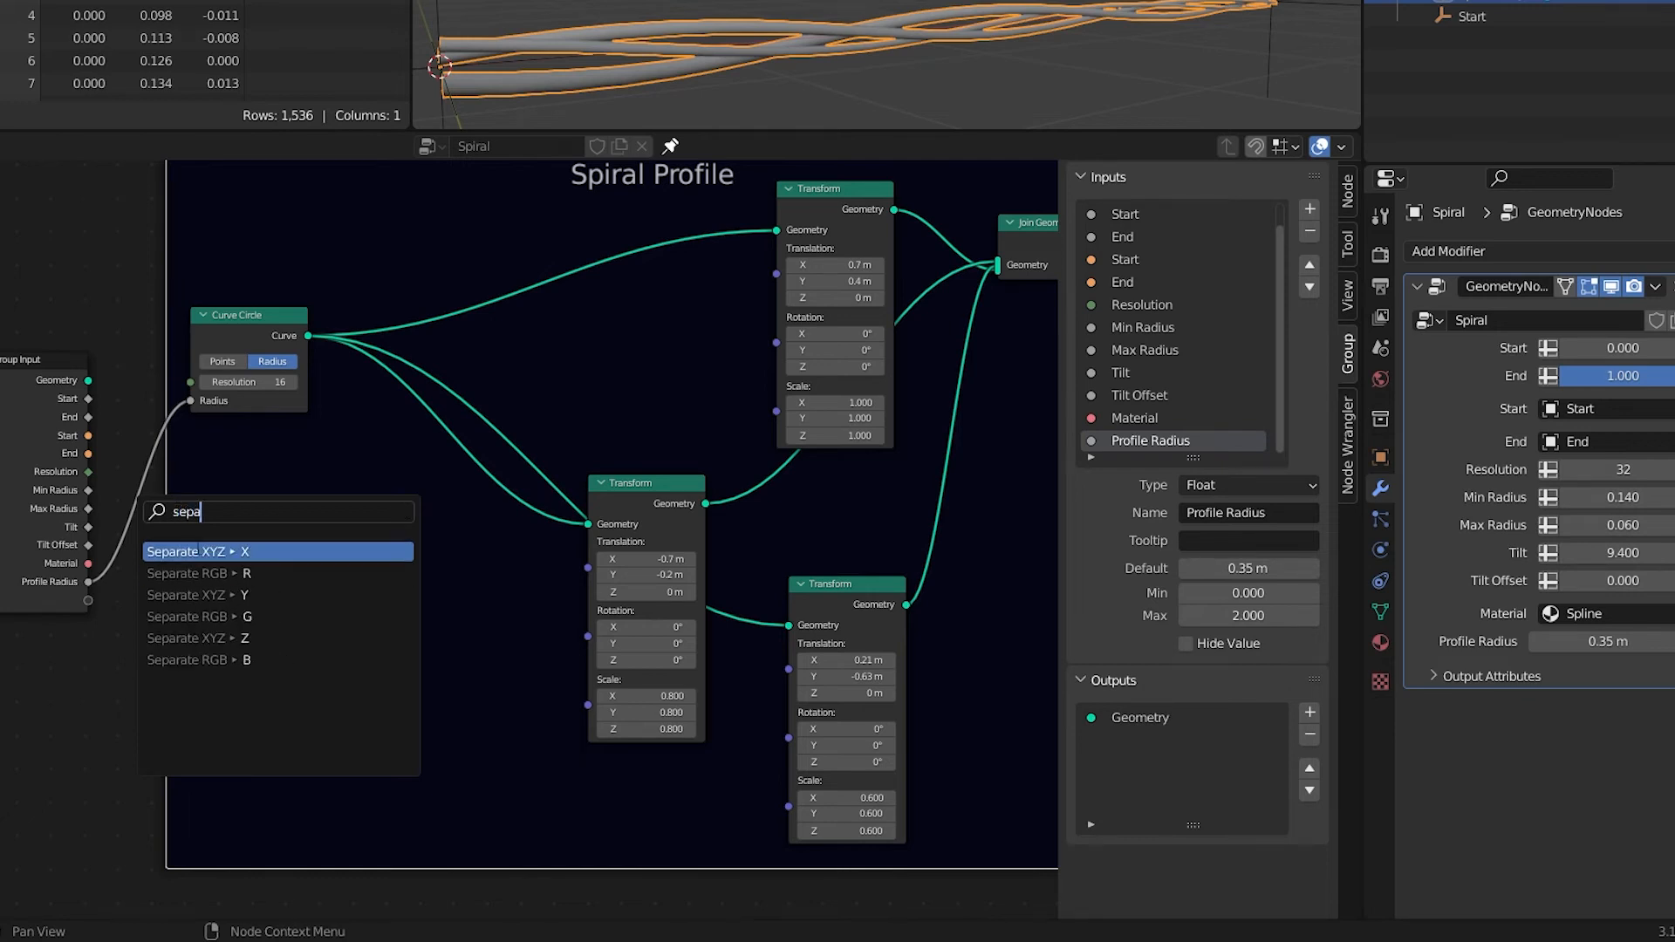
{"action": "left_click", "coordinate": [206, 550]}
{"action": "left_click", "coordinate": [263, 526]}
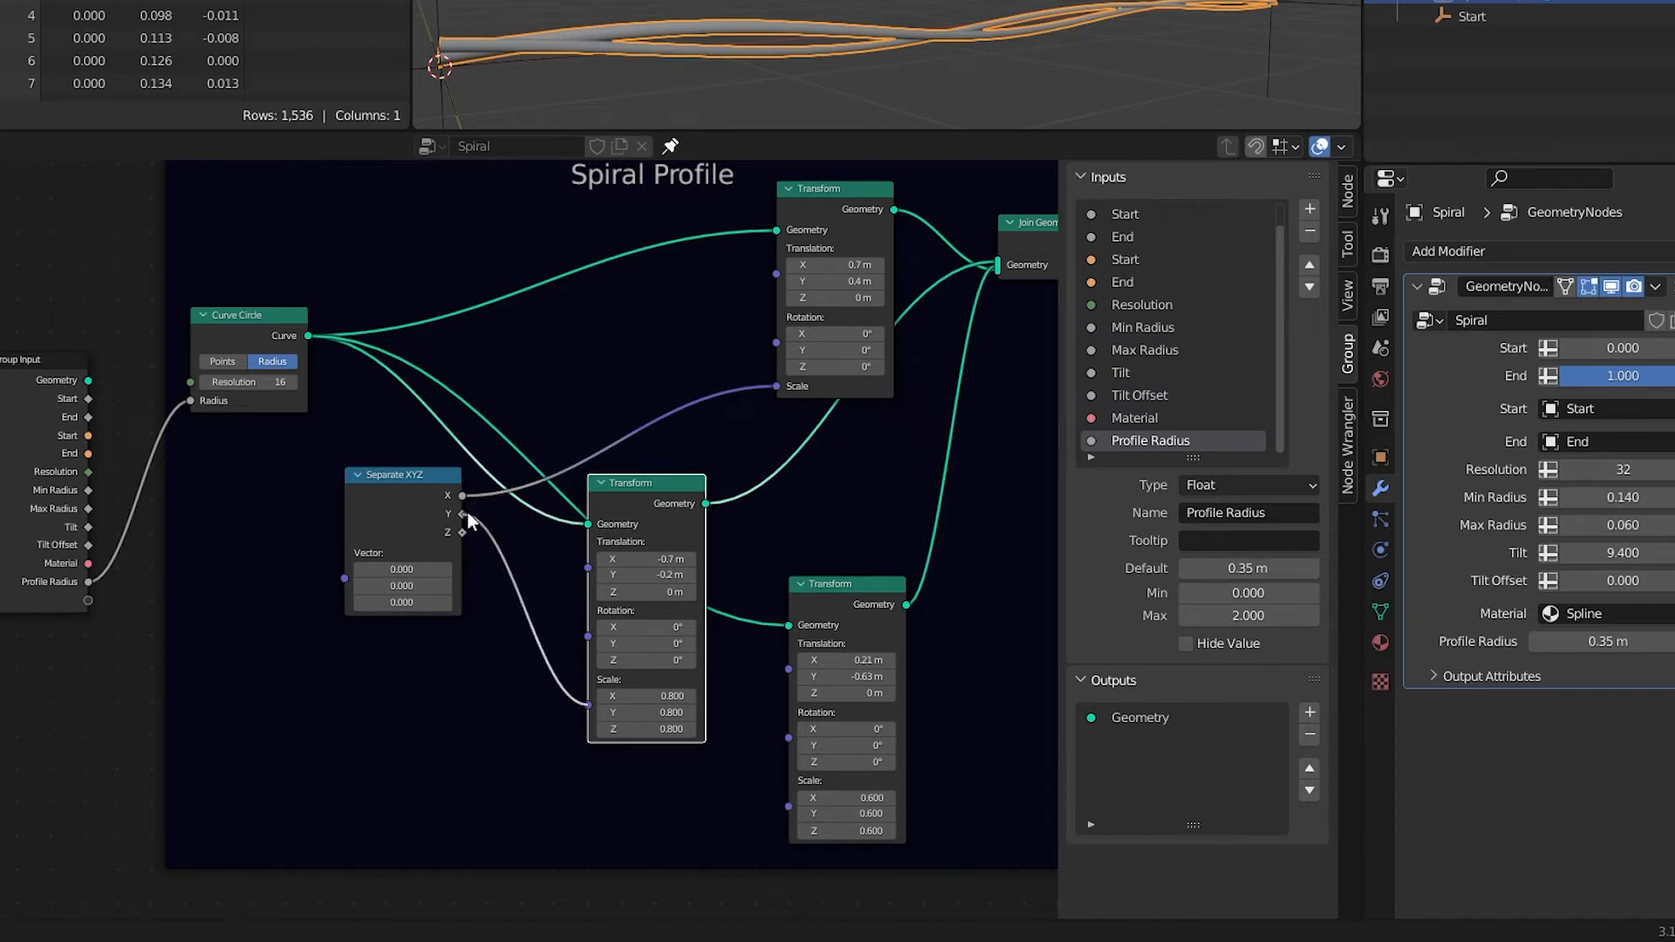
{"action": "left_click_drag", "start_coordinate": [469, 520], "coordinate": [463, 515]}
{"action": "left_click_drag", "start_coordinate": [789, 805], "coordinate": [693, 765]}
{"action": "left_click_drag", "start_coordinate": [459, 537], "coordinate": [459, 537]}
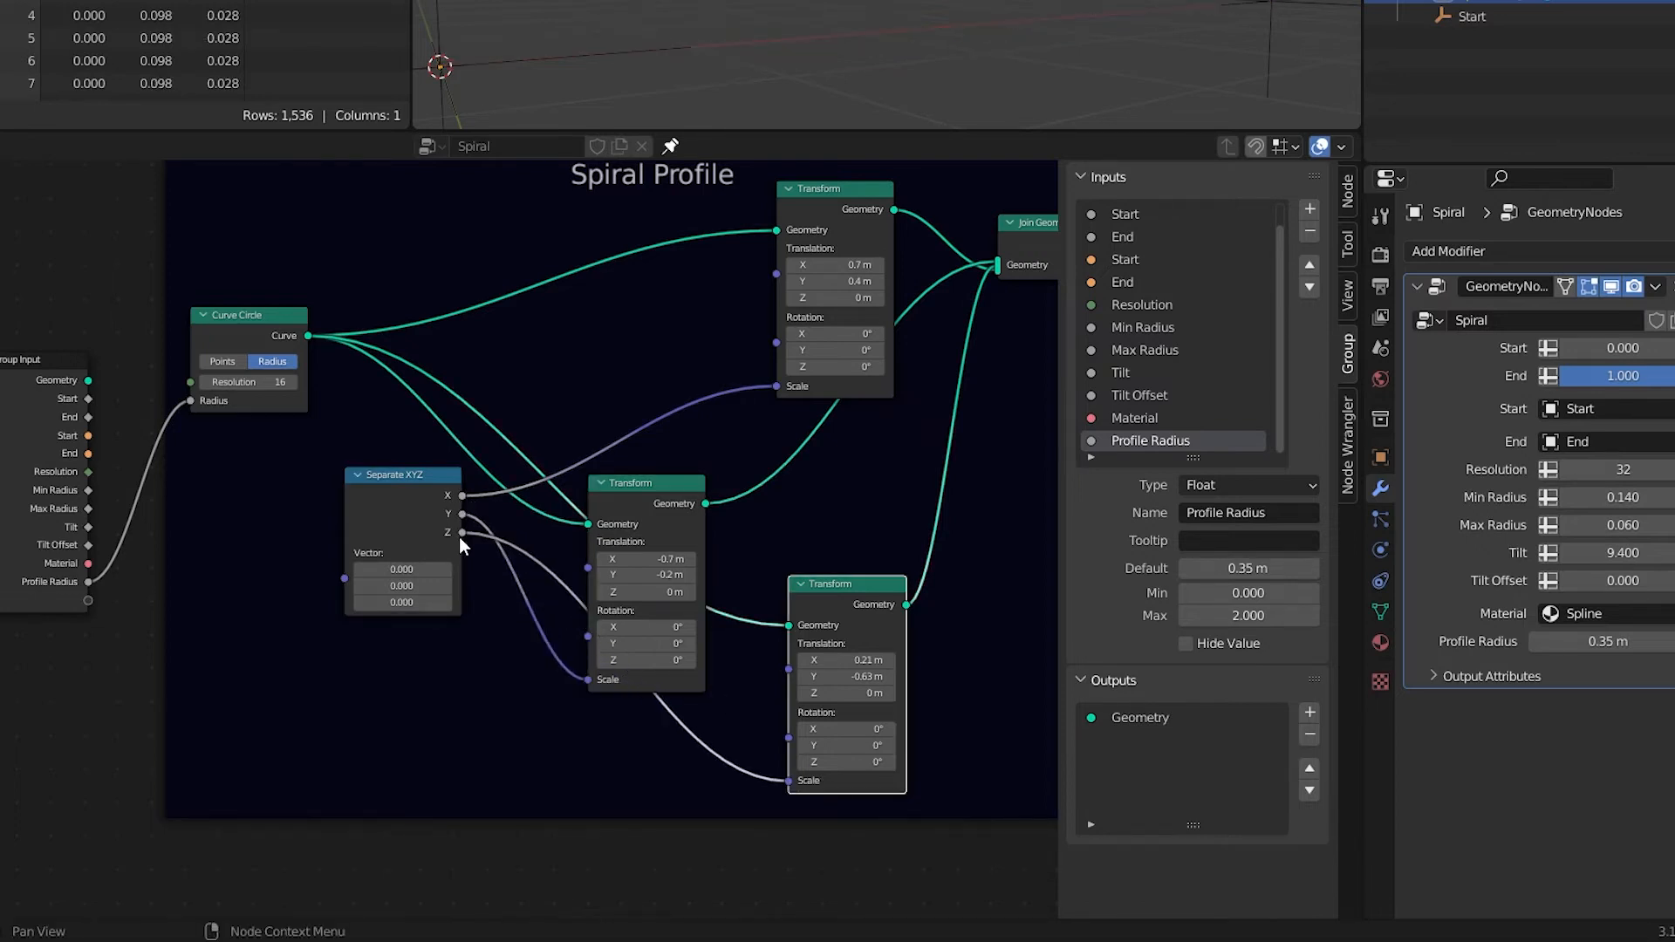
Step: Expose the Separate XYZ vector as a group input named Profile Scales and set it to 1, 0.8 and 0.6
{"action": "left_click_drag", "start_coordinate": [344, 578], "coordinate": [87, 602]}
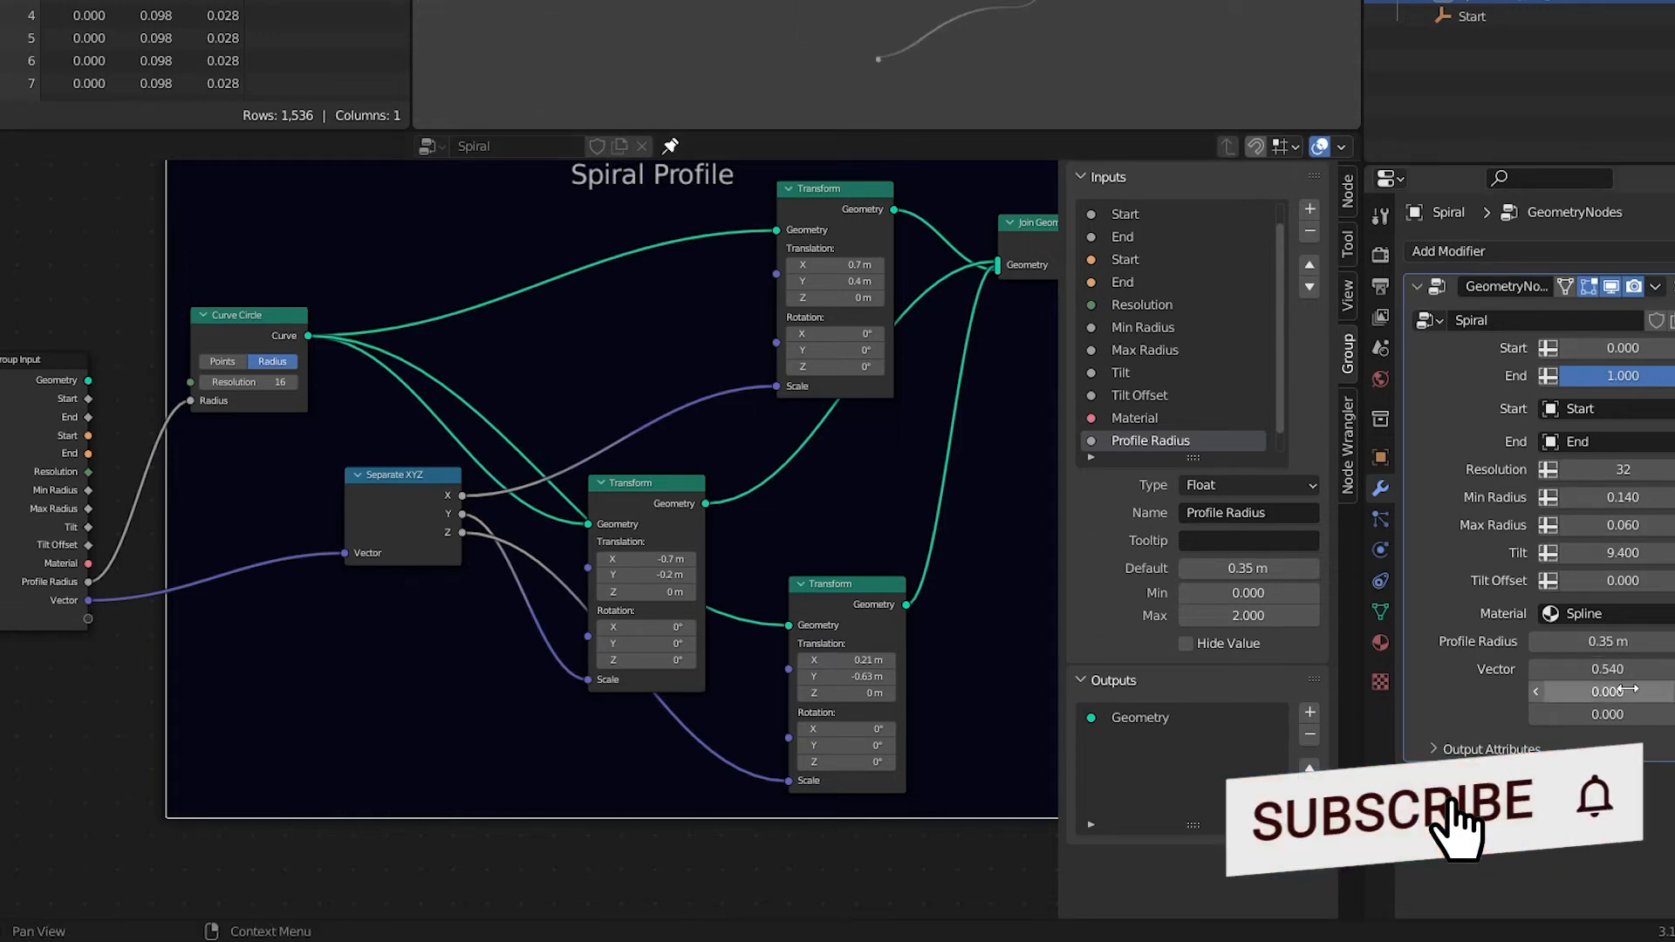
{"action": "left_click_drag", "start_coordinate": [1570, 692], "coordinate": [1618, 692]}
{"action": "left_click_drag", "start_coordinate": [1571, 715], "coordinate": [1632, 714]}
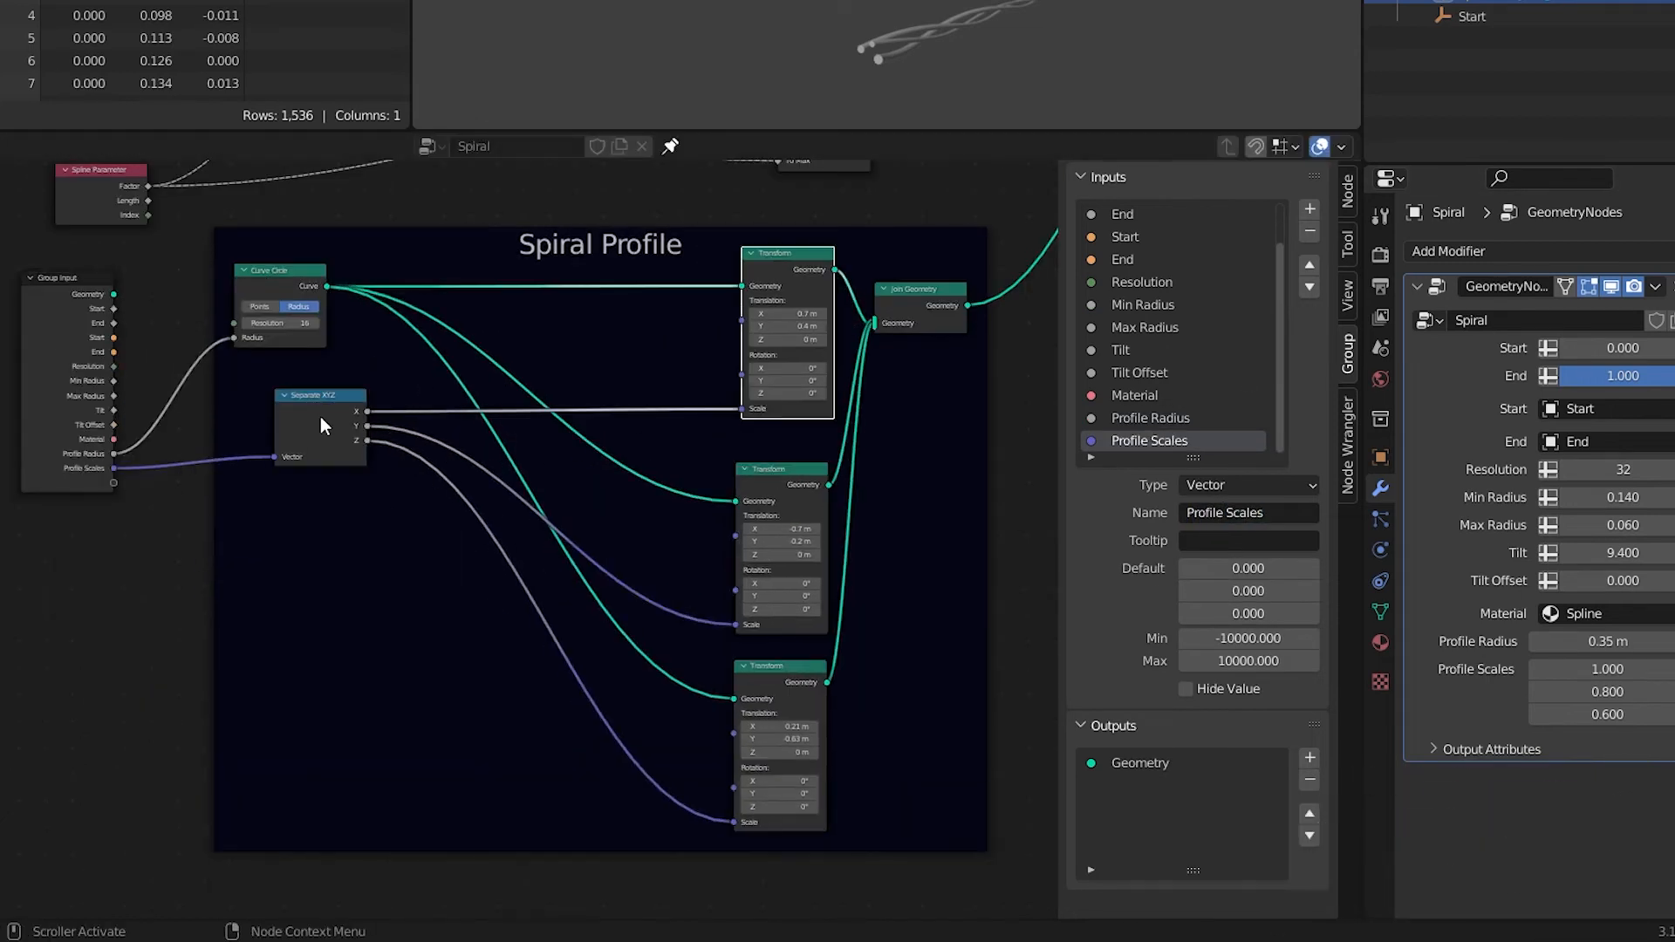
Step: Add three Combine XYZ nodes holding the Transform translations 0.7, 0.4, 0; -0.7, -0.2, 0; and 0.21, -0.63, 0
{"action": "key", "text": "shift+a"}
{"action": "type", "text": "xyz"}
{"action": "key", "text": "Return"}
{"action": "left_click", "coordinate": [623, 347]}
{"action": "key", "text": "shift+d"}
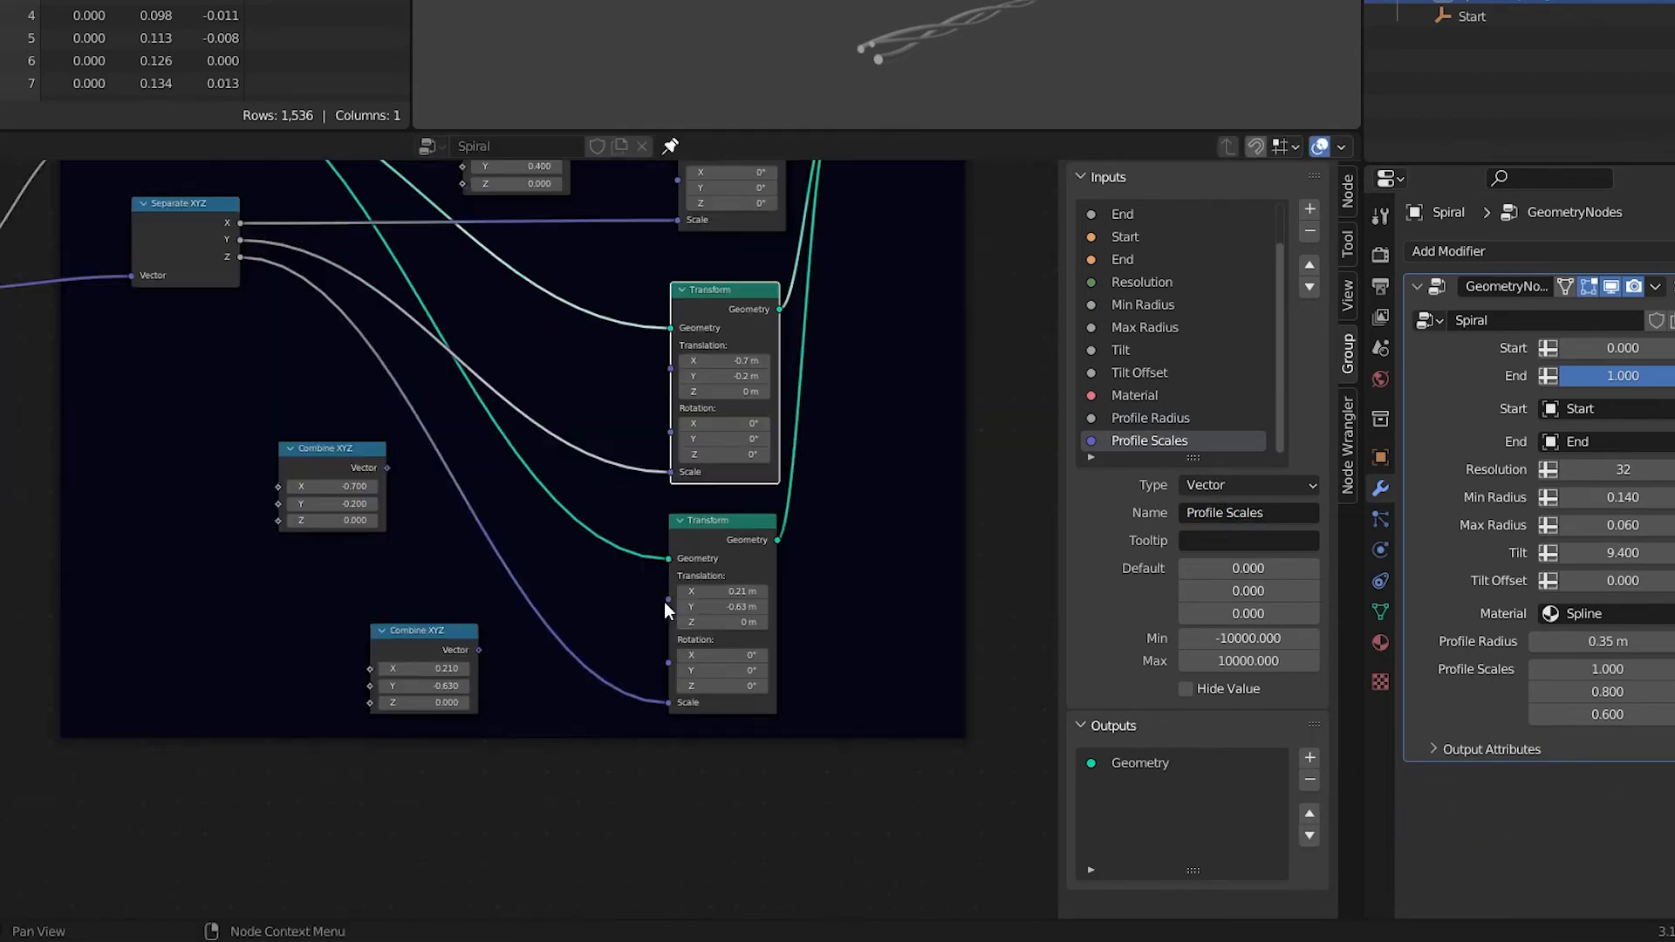
Step: Link each Combine XYZ vector to its Transform node's translation and line the Combine XYZ nodes up beside the Transforms
{"action": "left_click_drag", "start_coordinate": [663, 600], "coordinate": [473, 642]}
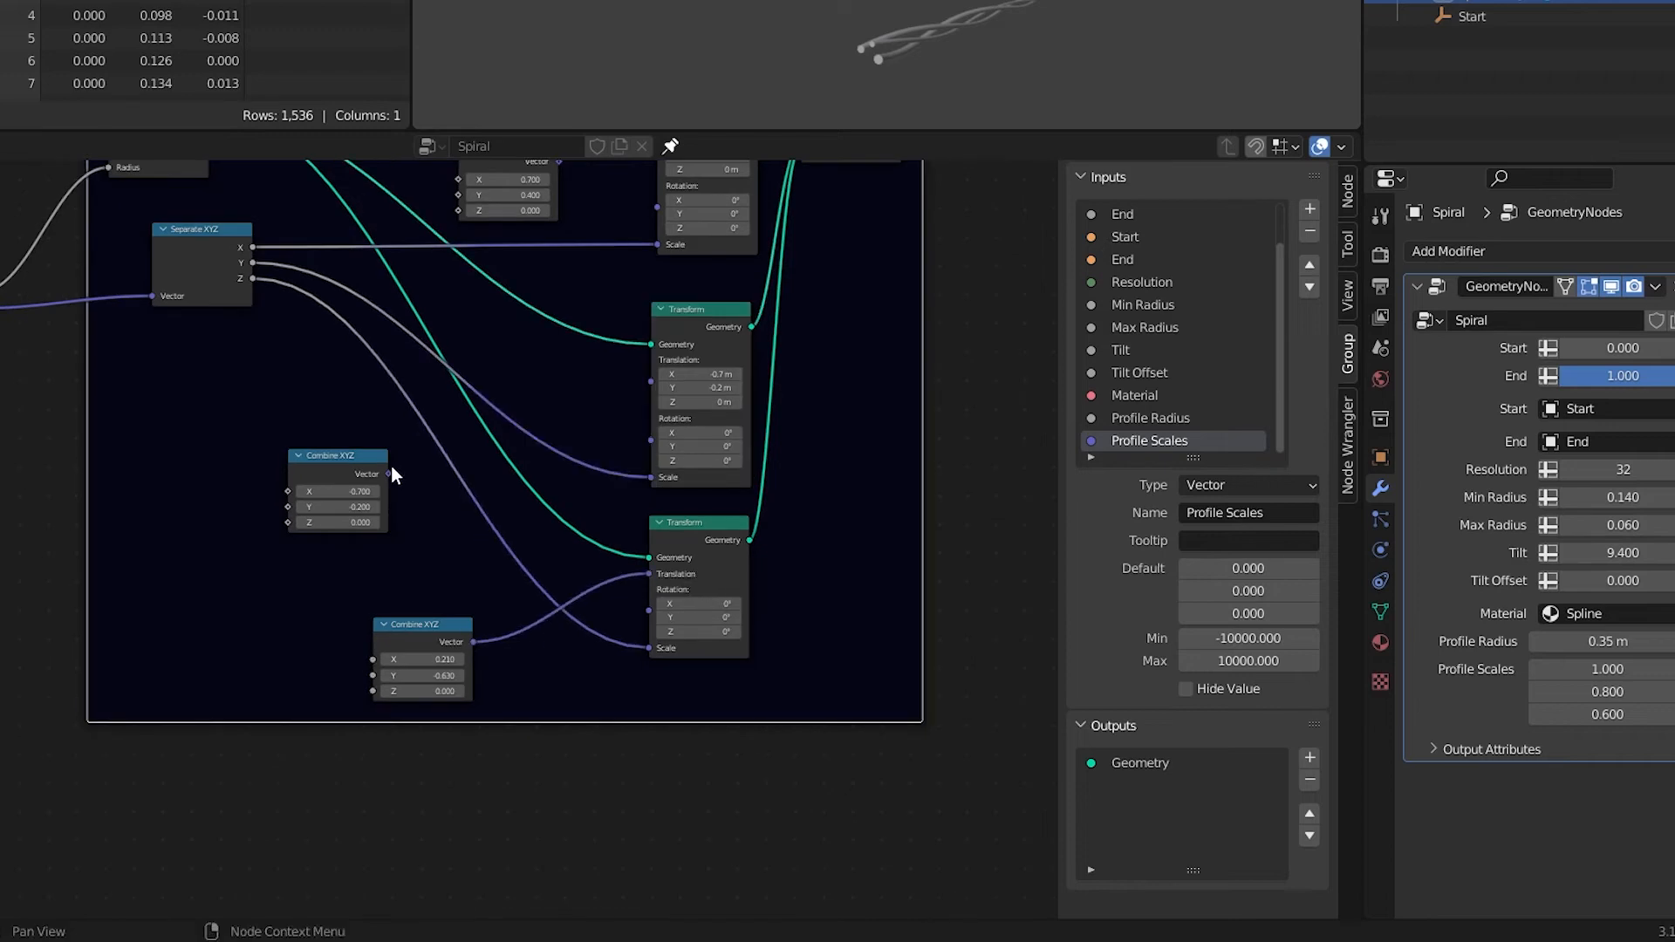
{"action": "left_click_drag", "start_coordinate": [388, 474], "coordinate": [651, 381]}
{"action": "middle_click_drag", "start_coordinate": [567, 206], "coordinate": [515, 419]}
{"action": "left_click_drag", "start_coordinate": [614, 368], "coordinate": [608, 364]}
{"action": "left_click_drag", "start_coordinate": [299, 672], "coordinate": [465, 565]}
{"action": "left_click_drag", "start_coordinate": [361, 835], "coordinate": [453, 730]}
{"action": "left_click_drag", "start_coordinate": [442, 566], "coordinate": [453, 572]}
{"action": "left_click_drag", "start_coordinate": [455, 746], "coordinate": [453, 740]}
{"action": "left_click_drag", "start_coordinate": [457, 373], "coordinate": [463, 431]}
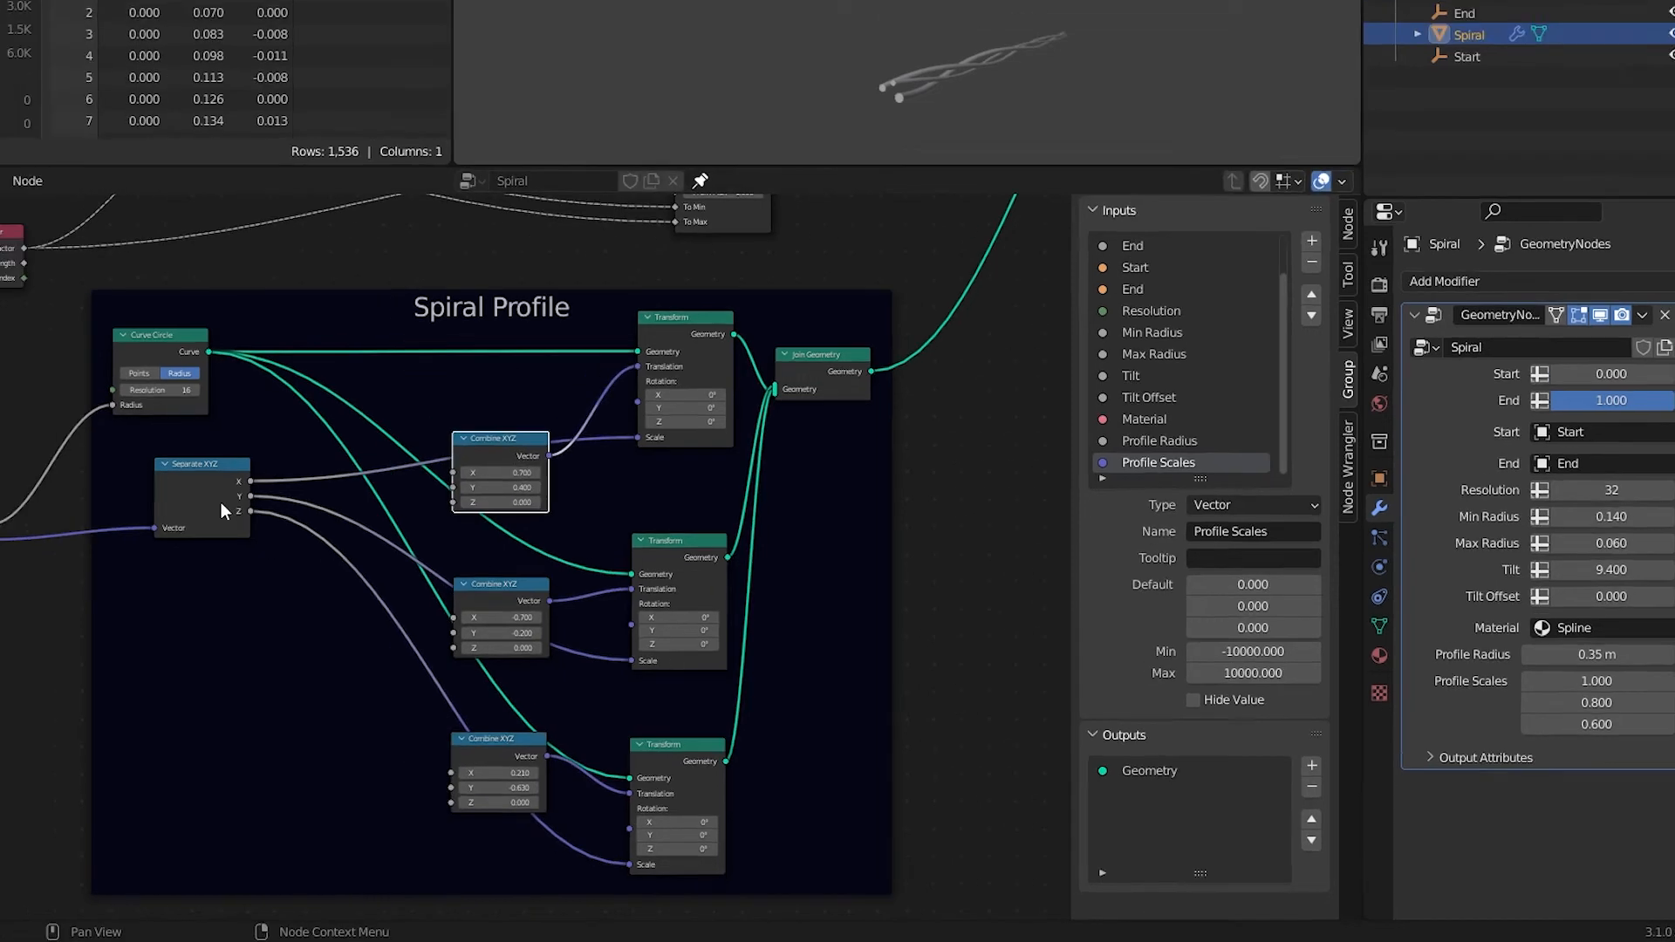
Step: Duplicate the Separate XYZ node twice and expose both duplicates' vectors through the profile's Group Input
{"action": "left_click_drag", "start_coordinate": [151, 478], "coordinate": [149, 466]}
{"action": "key", "text": "shift+d"}
{"action": "left_click", "coordinate": [153, 573]}
{"action": "key", "text": "shift+d"}
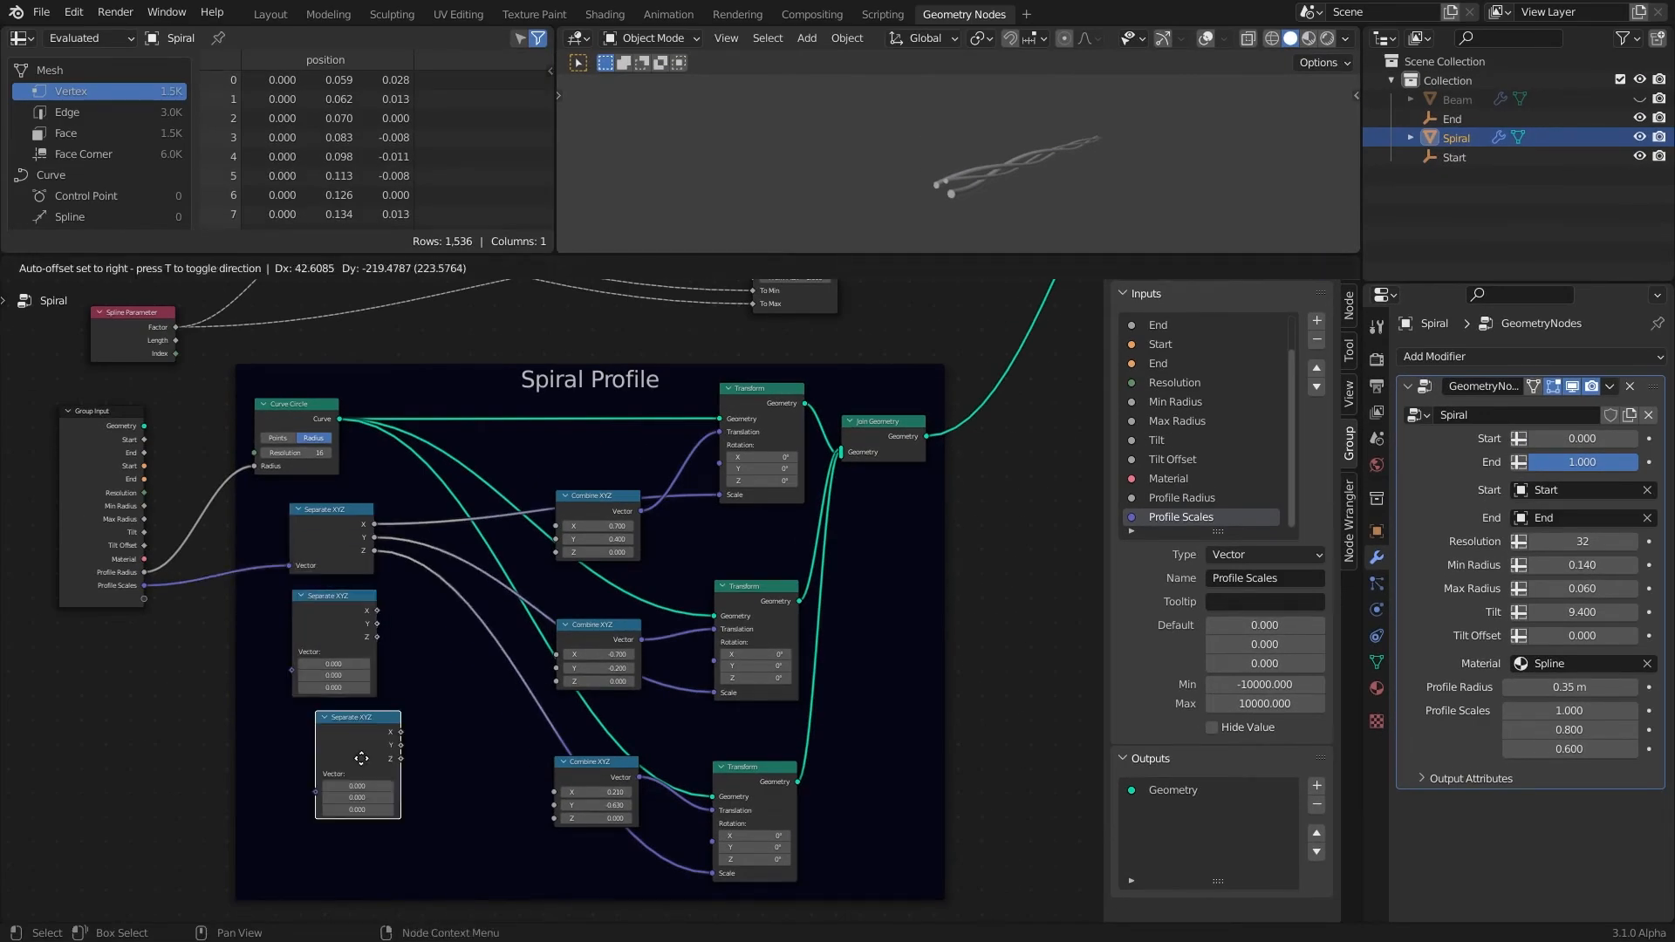
{"action": "left_click", "coordinate": [339, 769]}
{"action": "left_click_drag", "start_coordinate": [291, 670], "coordinate": [144, 598]}
{"action": "left_click_drag", "start_coordinate": [294, 801], "coordinate": [145, 613]}
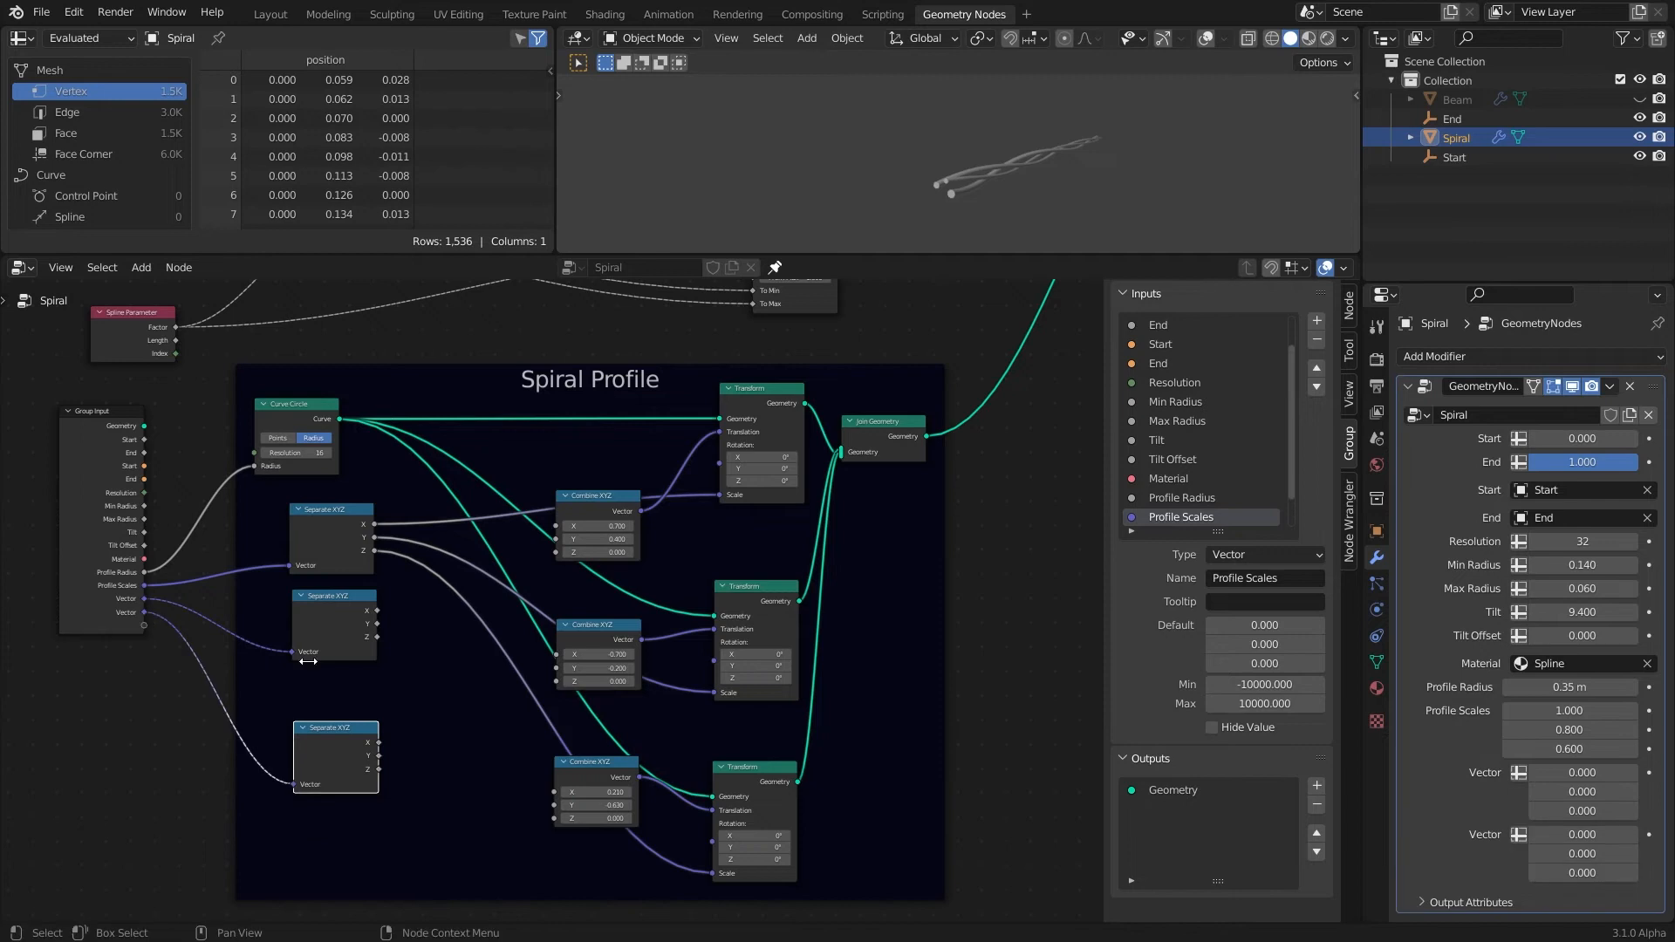
Step: Link the second Separate XYZ node's X, Y and Z outputs to the X inputs of the three Combine XYZ nodes
{"action": "scroll", "coordinate": [452, 731], "scroll_direction": "up", "scroll_amount": 1}
{"action": "left_click_drag", "start_coordinate": [556, 524], "coordinate": [363, 610]}
{"action": "left_click_drag", "start_coordinate": [556, 659], "coordinate": [421, 642]}
{"action": "left_click_drag", "start_coordinate": [554, 805], "coordinate": [372, 647]}
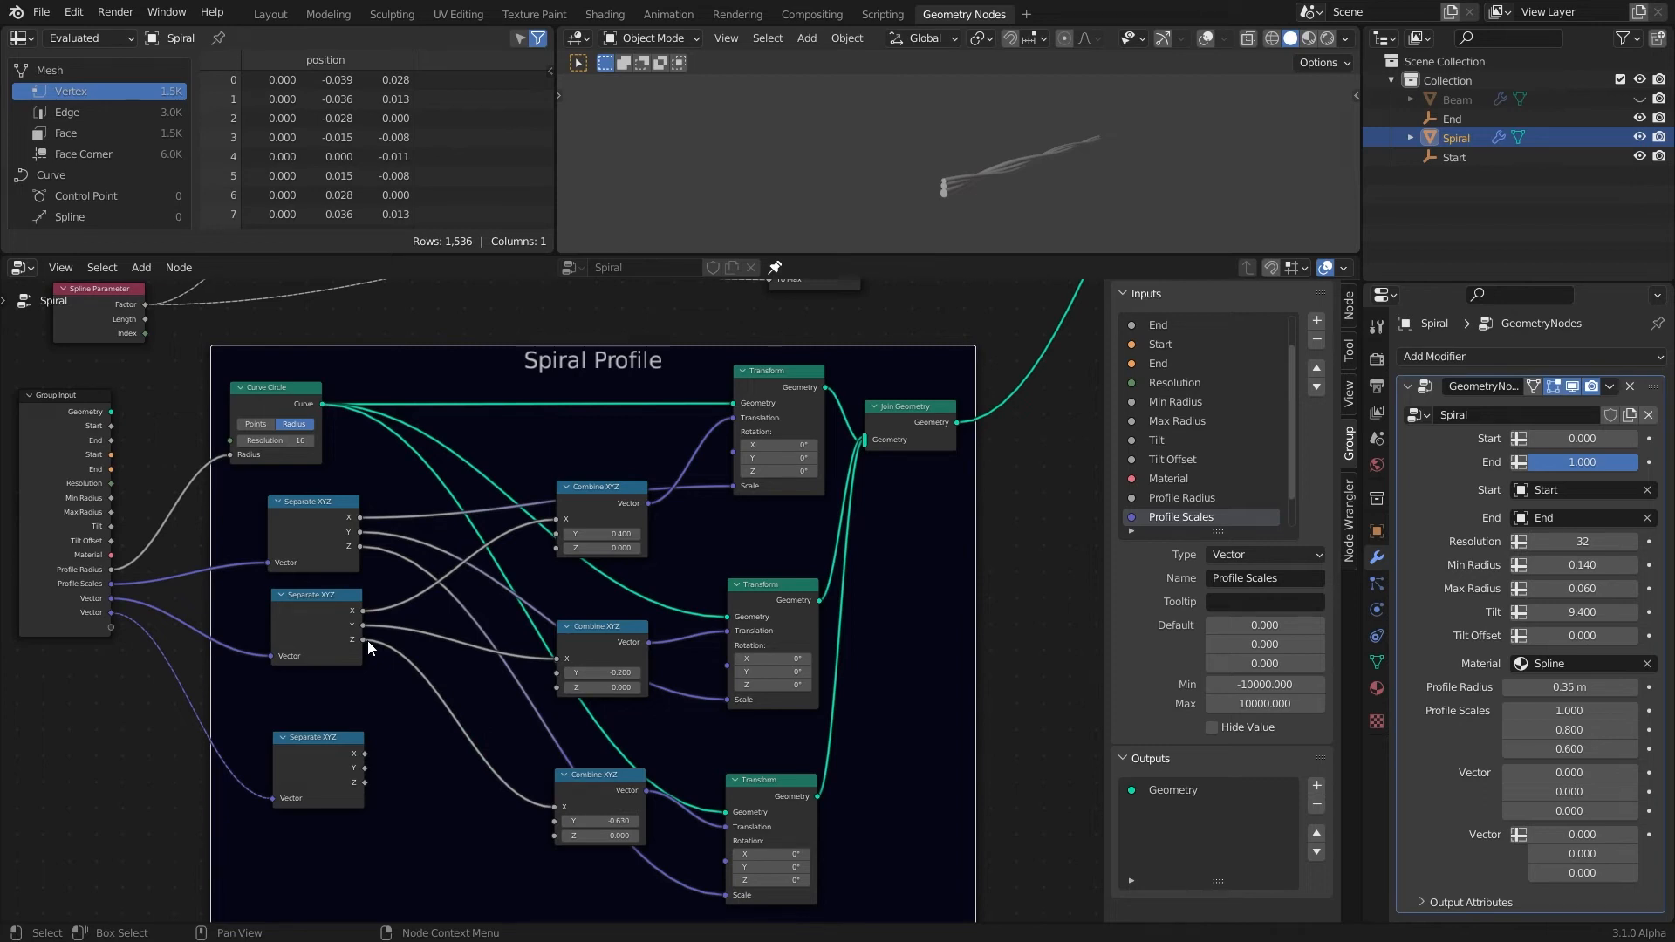
Step: Link the third Separate XYZ node's X, Y and Z outputs to the Y inputs of the three Combine XYZ nodes
{"action": "left_click", "coordinate": [557, 540]}
{"action": "left_click_drag", "start_coordinate": [365, 768], "coordinate": [364, 768]}
{"action": "left_click_drag", "start_coordinate": [556, 673], "coordinate": [371, 777]}
{"action": "left_click_drag", "start_coordinate": [558, 825], "coordinate": [367, 785]}
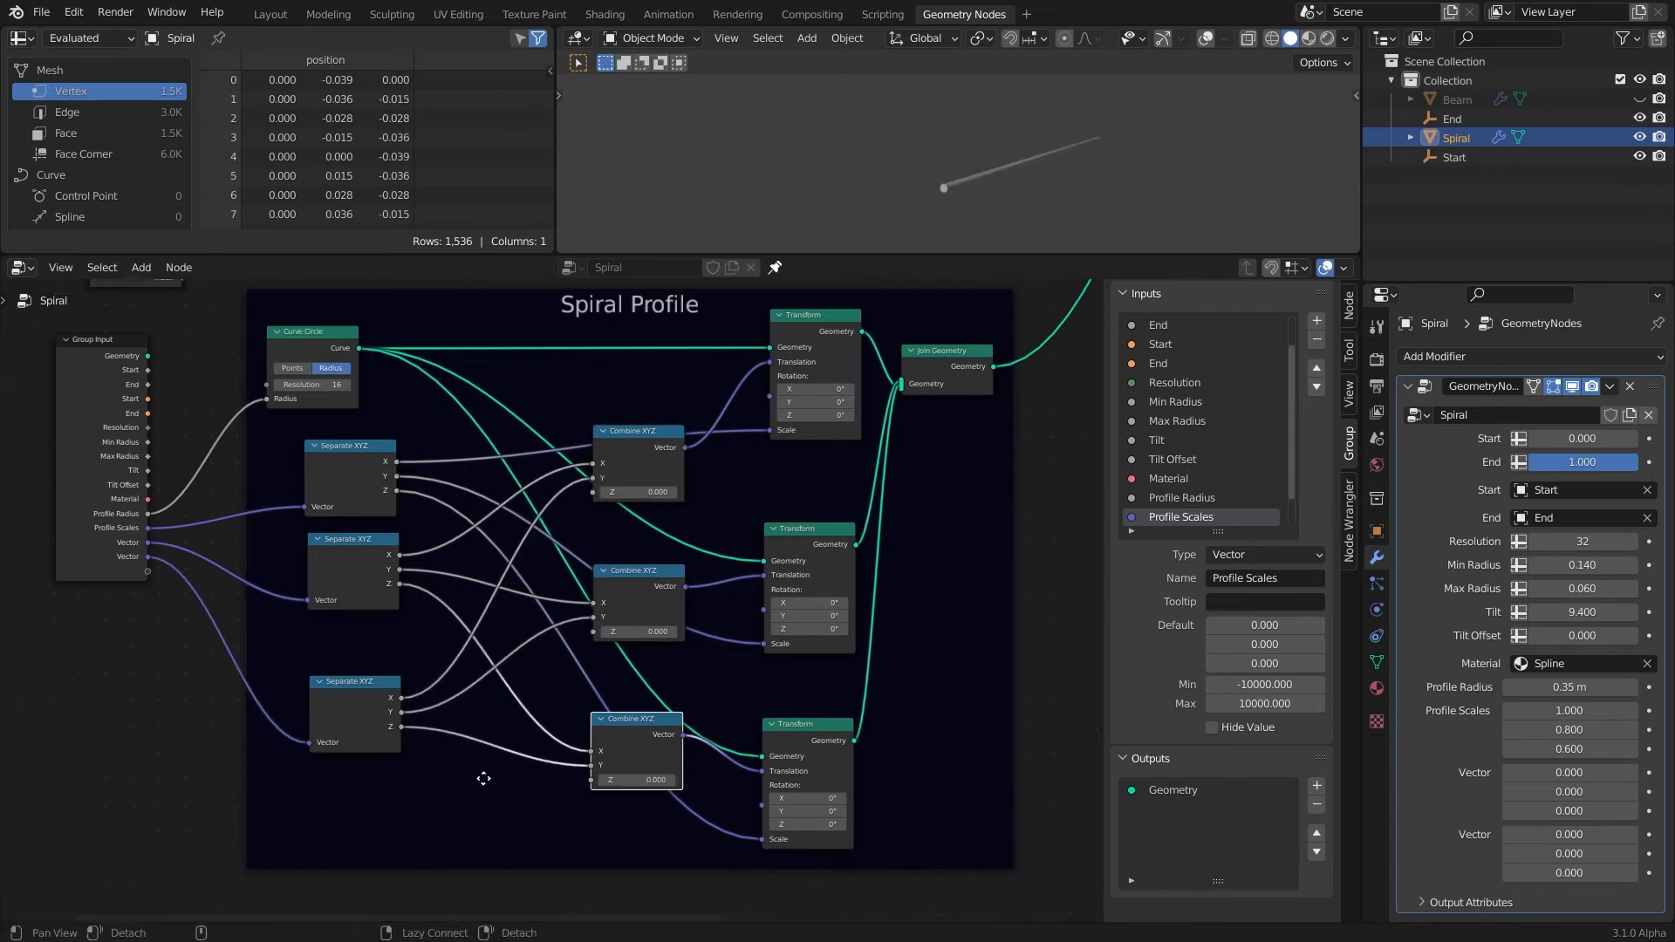
Step: Rename the two Vector group inputs as "Profile X positions" and "Profile Y positions"
{"action": "scroll", "coordinate": [1208, 515], "scroll_direction": "down", "scroll_amount": 2}
{"action": "left_click", "coordinate": [1183, 501]}
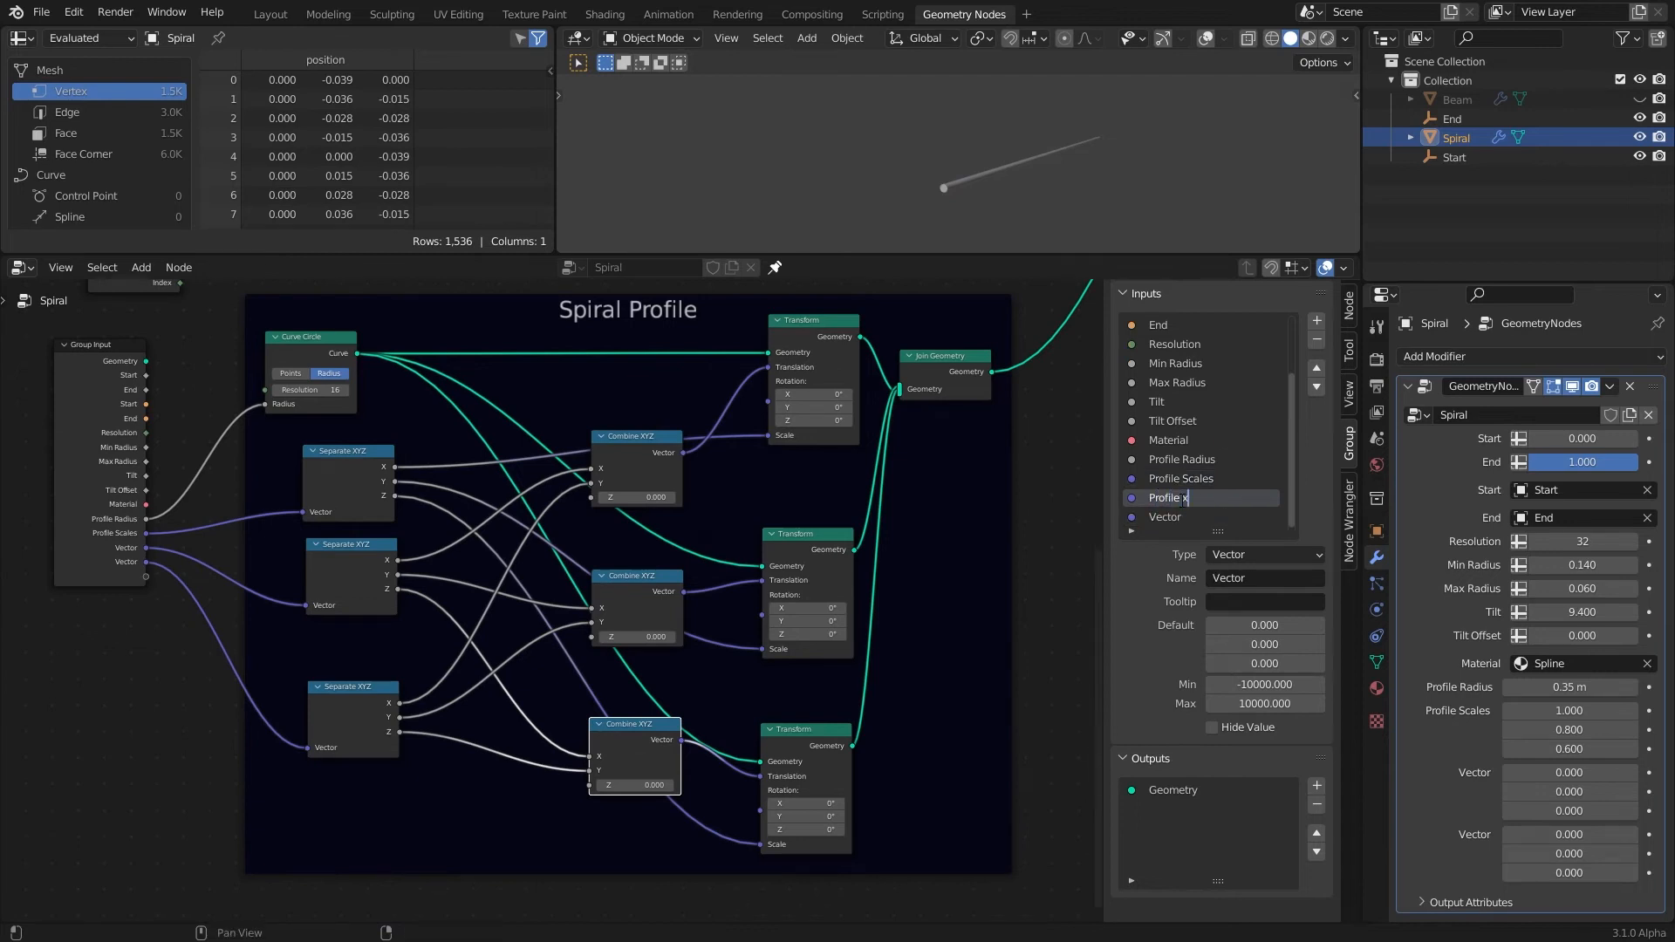
{"action": "type", "text": "Profile X positions"}
{"action": "double_click", "coordinate": [1167, 517]}
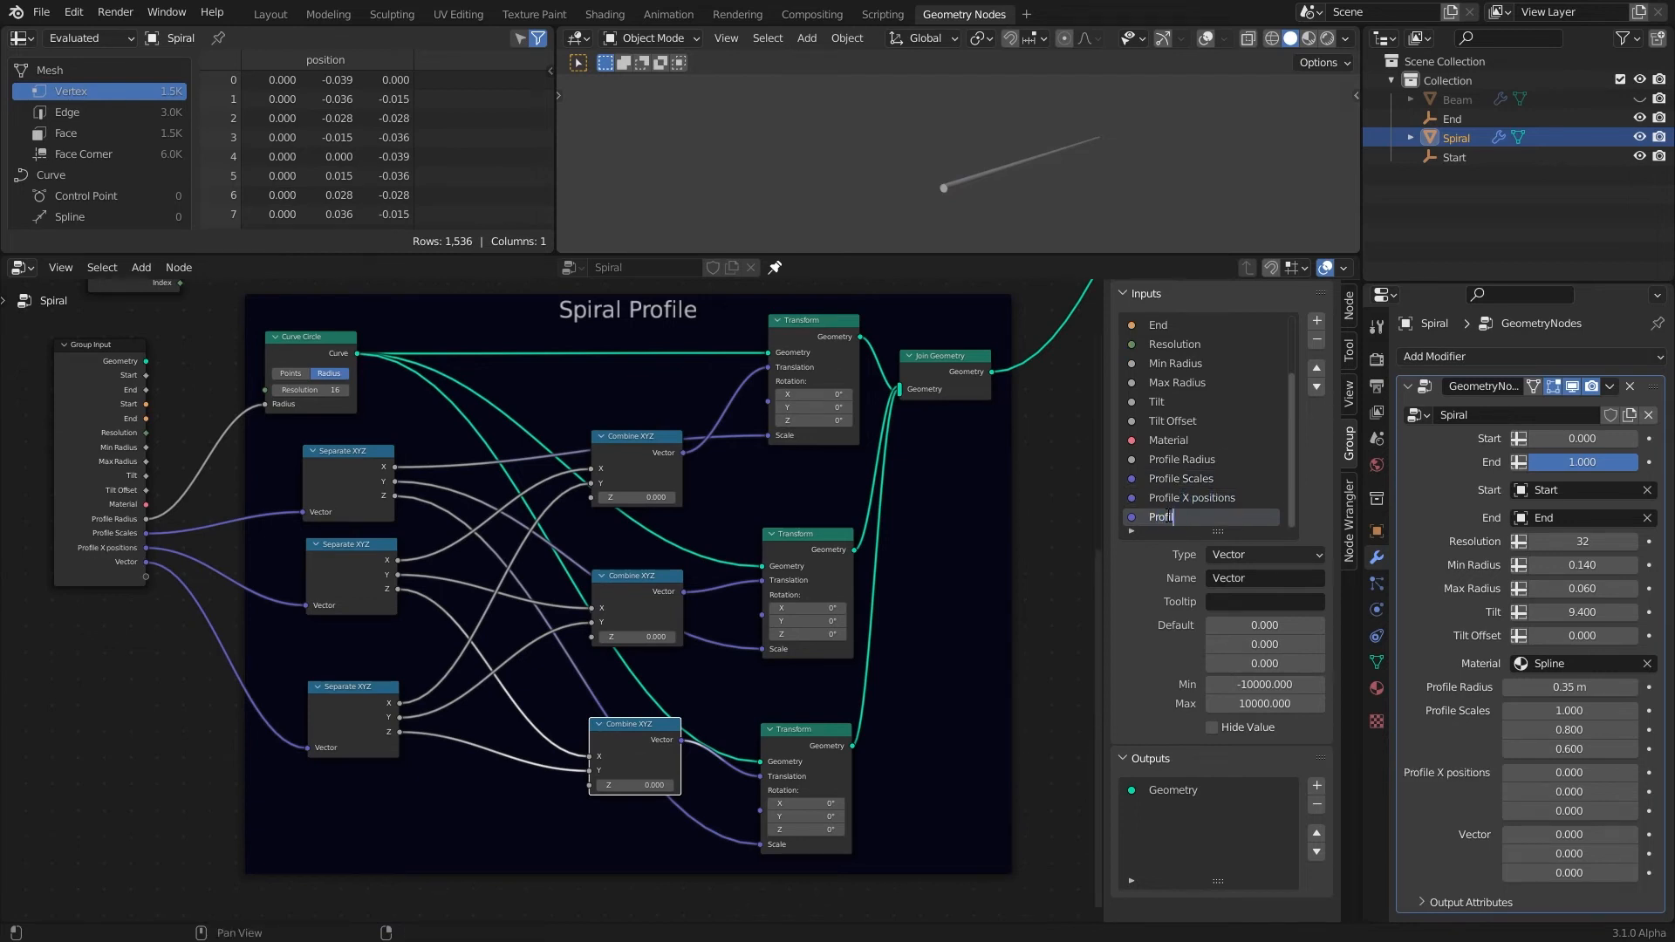
Step: Set the modifier's Profile X positions to about -0.050, 0.681, -0.078 and Profile Y positions to about 0.799, 0.366, -0.068
{"action": "left_click_drag", "start_coordinate": [1562, 772], "coordinate": [1523, 759]}
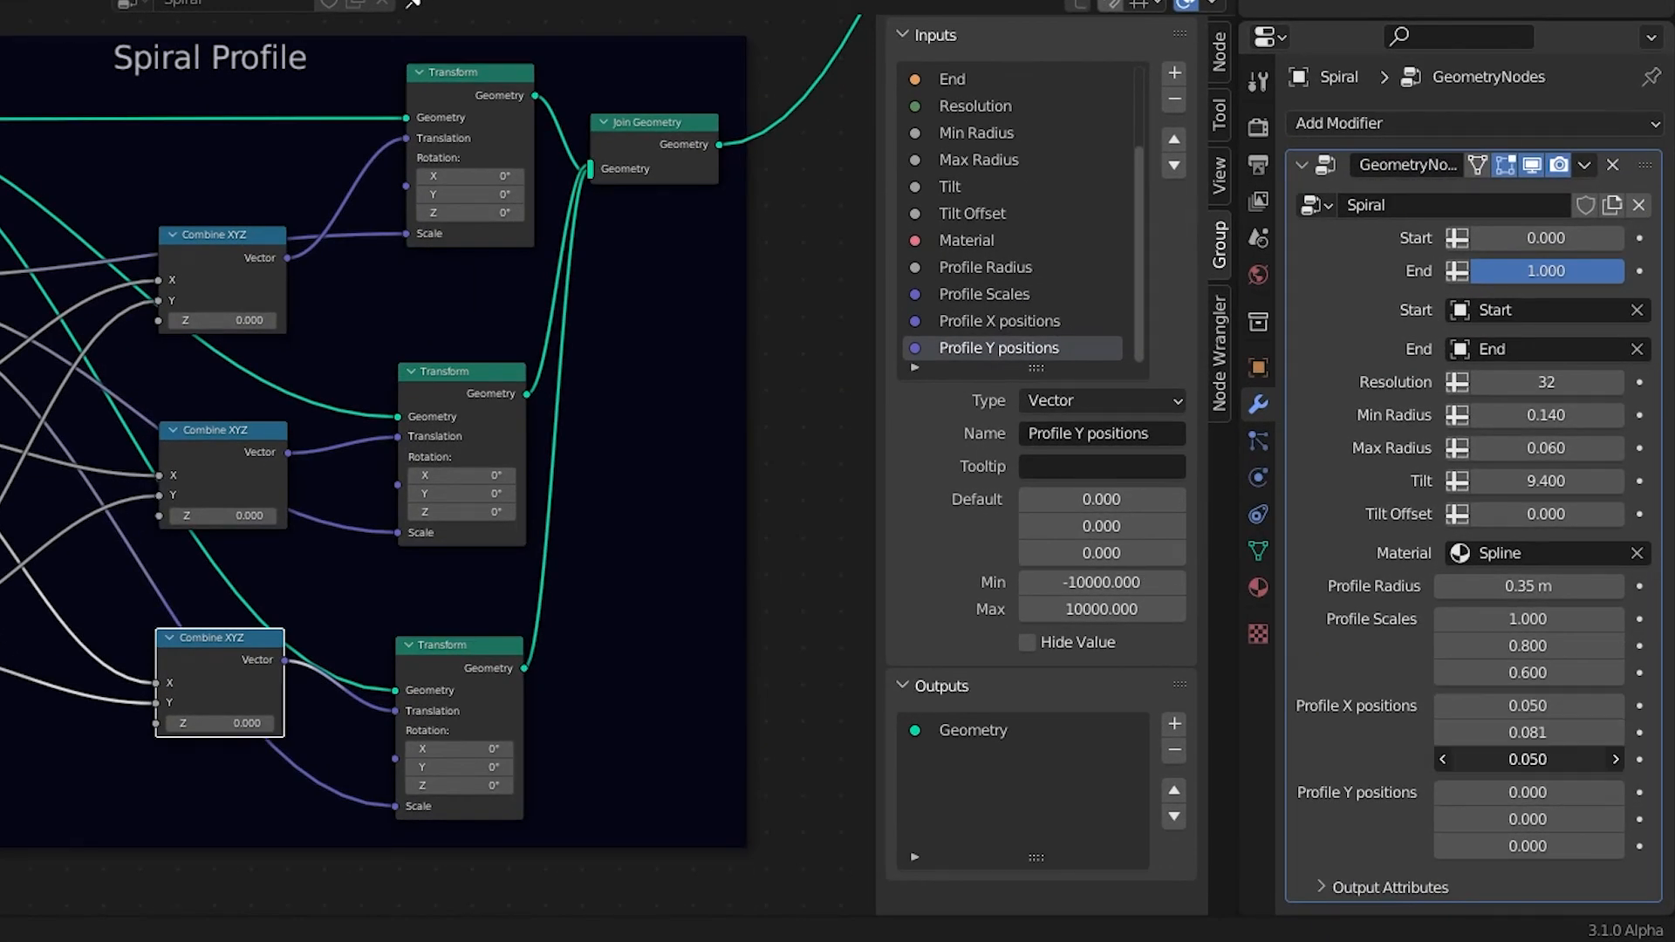
{"action": "left_click_drag", "start_coordinate": [1519, 793], "coordinate": [1575, 792]}
{"action": "left_click_drag", "start_coordinate": [1519, 820], "coordinate": [1621, 820]}
{"action": "left_click_drag", "start_coordinate": [1519, 846], "coordinate": [1563, 846]}
{"action": "left_click_drag", "start_coordinate": [1519, 707], "coordinate": [1623, 707]}
{"action": "left_click_drag", "start_coordinate": [1519, 733], "coordinate": [1517, 733]}
{"action": "left_click_drag", "start_coordinate": [1519, 793], "coordinate": [1466, 819]}
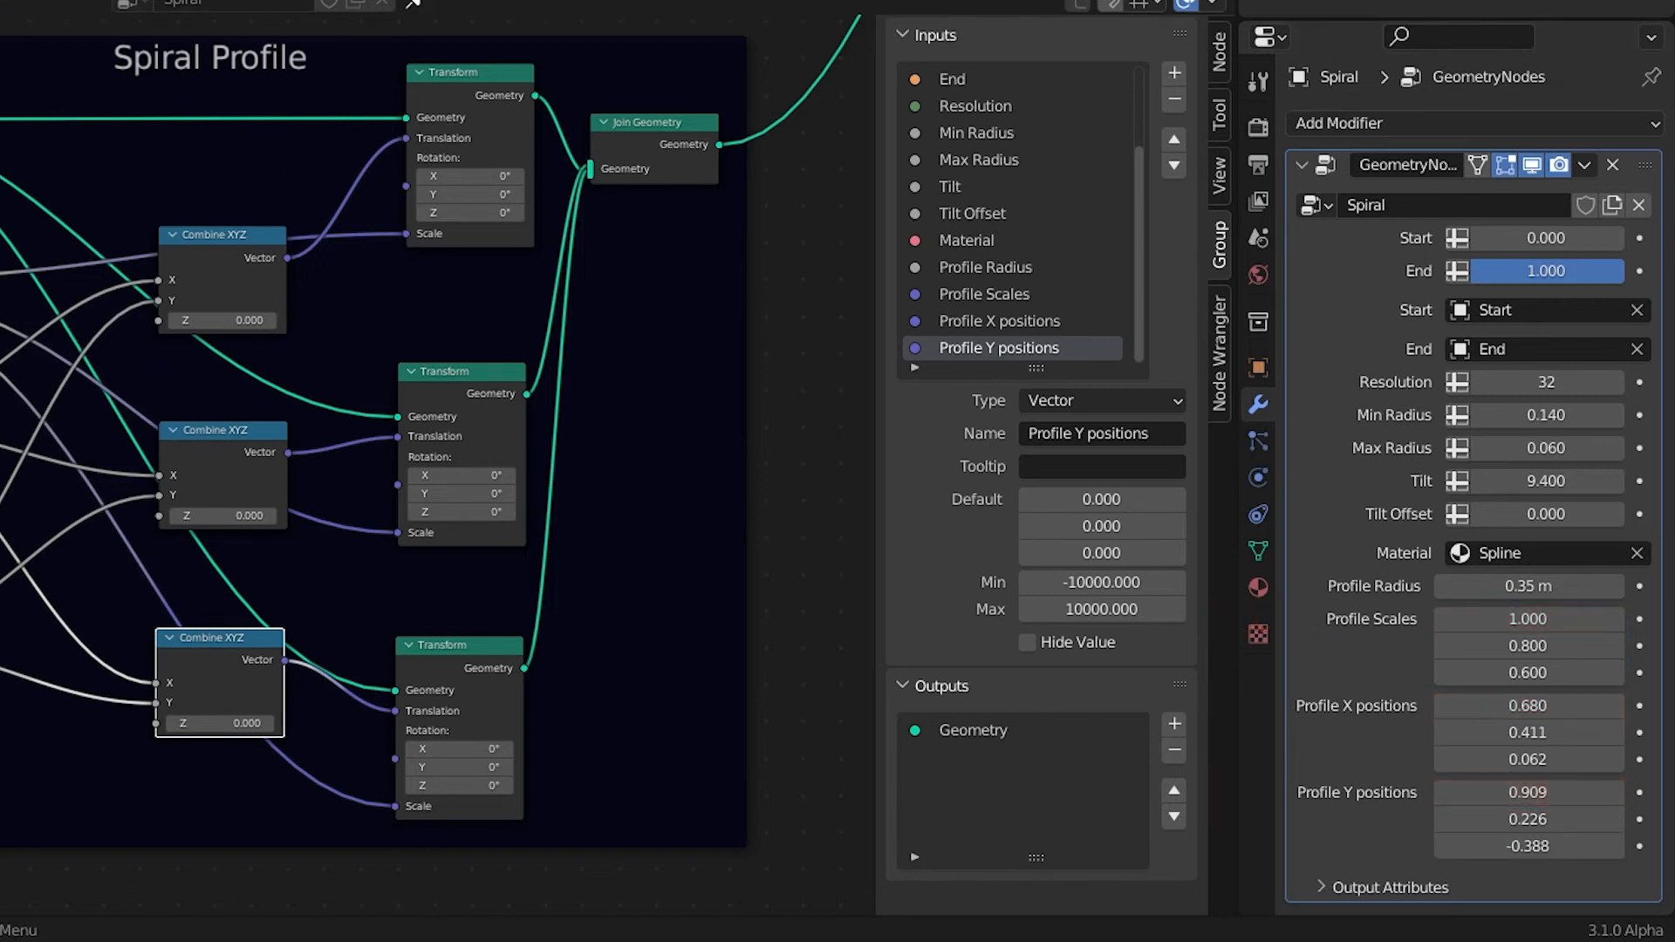
{"action": "left_click_drag", "start_coordinate": [1574, 706], "coordinate": [1607, 733]}
{"action": "left_click_drag", "start_coordinate": [1574, 759], "coordinate": [1557, 812]}
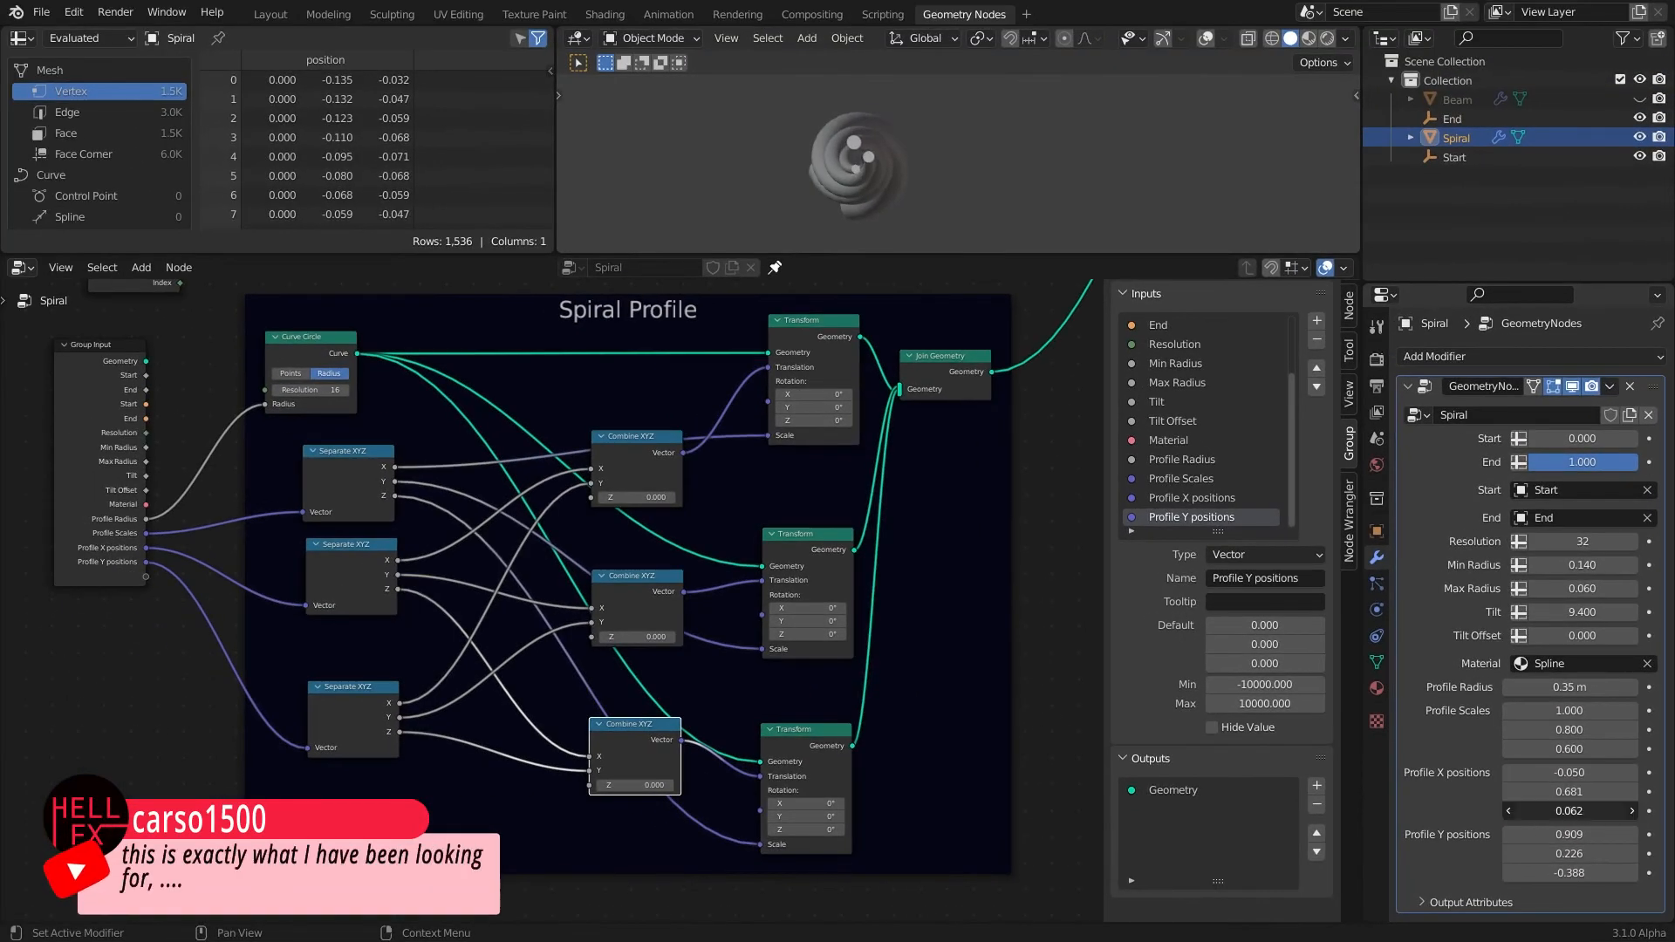
{"action": "left_click_drag", "start_coordinate": [1570, 835], "coordinate": [1581, 835]}
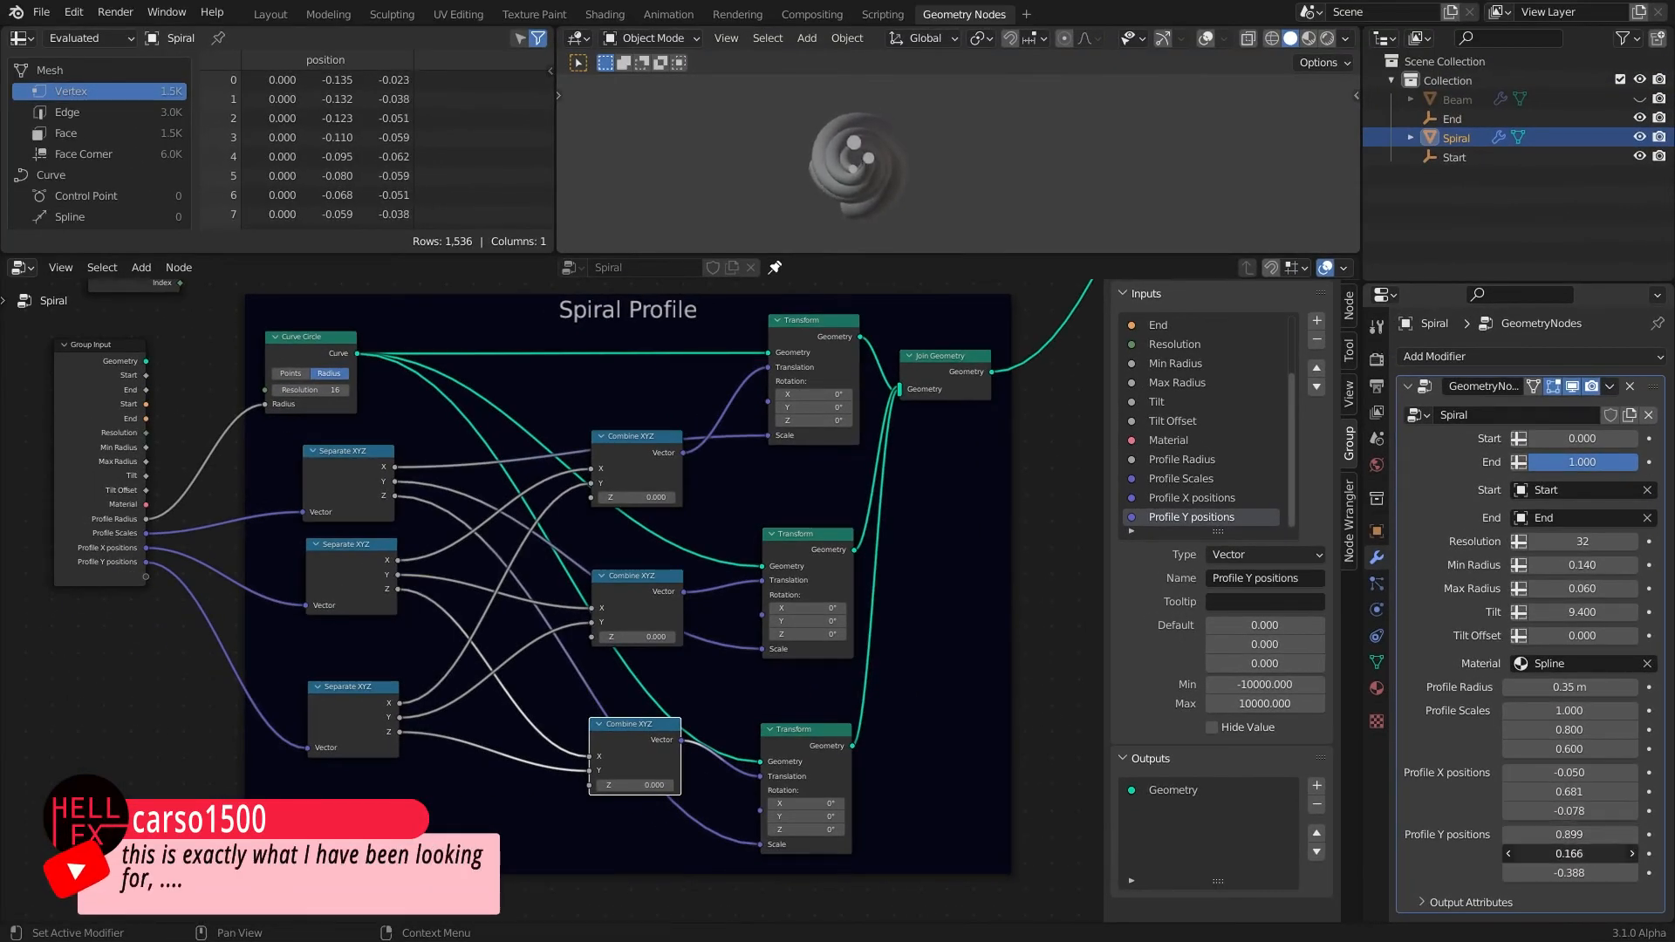
{"action": "left_click_drag", "start_coordinate": [1570, 872], "coordinate": [1571, 835]}
Step: Examine the spiral bundle's spread and twist from several angles, along its side and at its end
{"action": "middle_click_drag", "start_coordinate": [842, 166], "coordinate": [1056, 172]}
{"action": "scroll", "coordinate": [1057, 173], "scroll_direction": "down", "scroll_amount": 5}
{"action": "middle_click_drag", "start_coordinate": [1186, 174], "coordinate": [929, 165]}
{"action": "middle_click_drag", "start_coordinate": [938, 164], "coordinate": [1043, 159]}
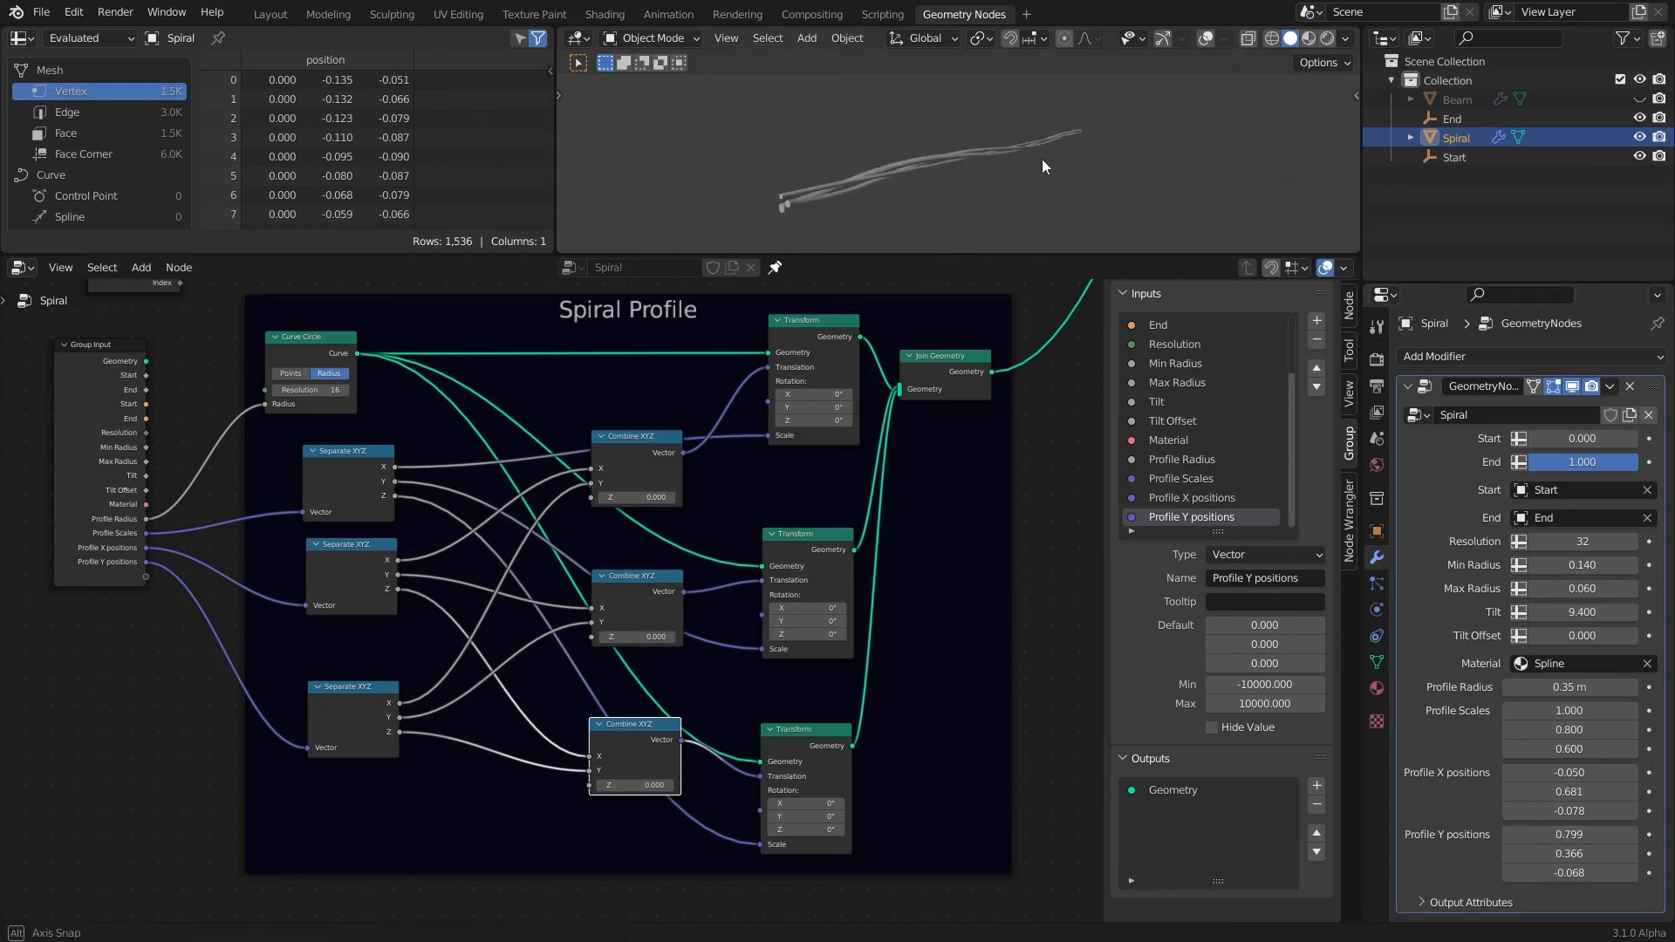
{"action": "scroll", "coordinate": [1032, 769], "scroll_direction": "up", "scroll_amount": 3}
Step: Move the Spiral Profile frame slightly farther away from the Group Input node that feeds it
{"action": "middle_click_drag", "start_coordinate": [1035, 763], "coordinate": [1010, 655]}
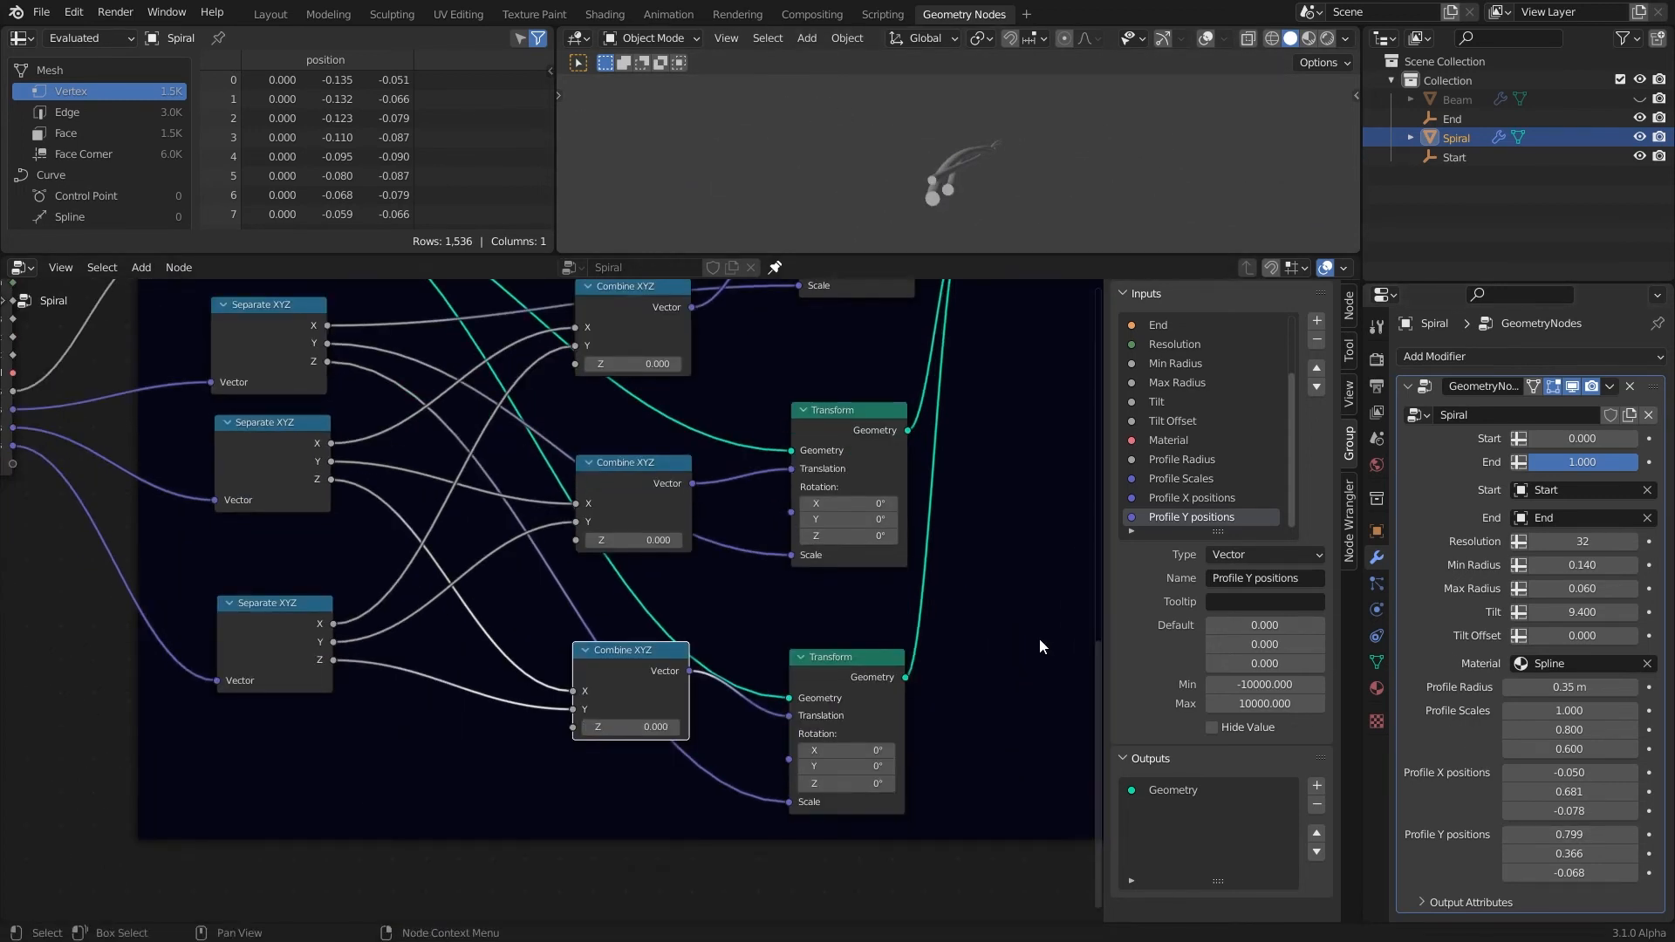
{"action": "scroll", "coordinate": [1042, 644], "scroll_direction": "down", "scroll_amount": 8}
{"action": "middle_click_drag", "start_coordinate": [944, 561], "coordinate": [957, 618]}
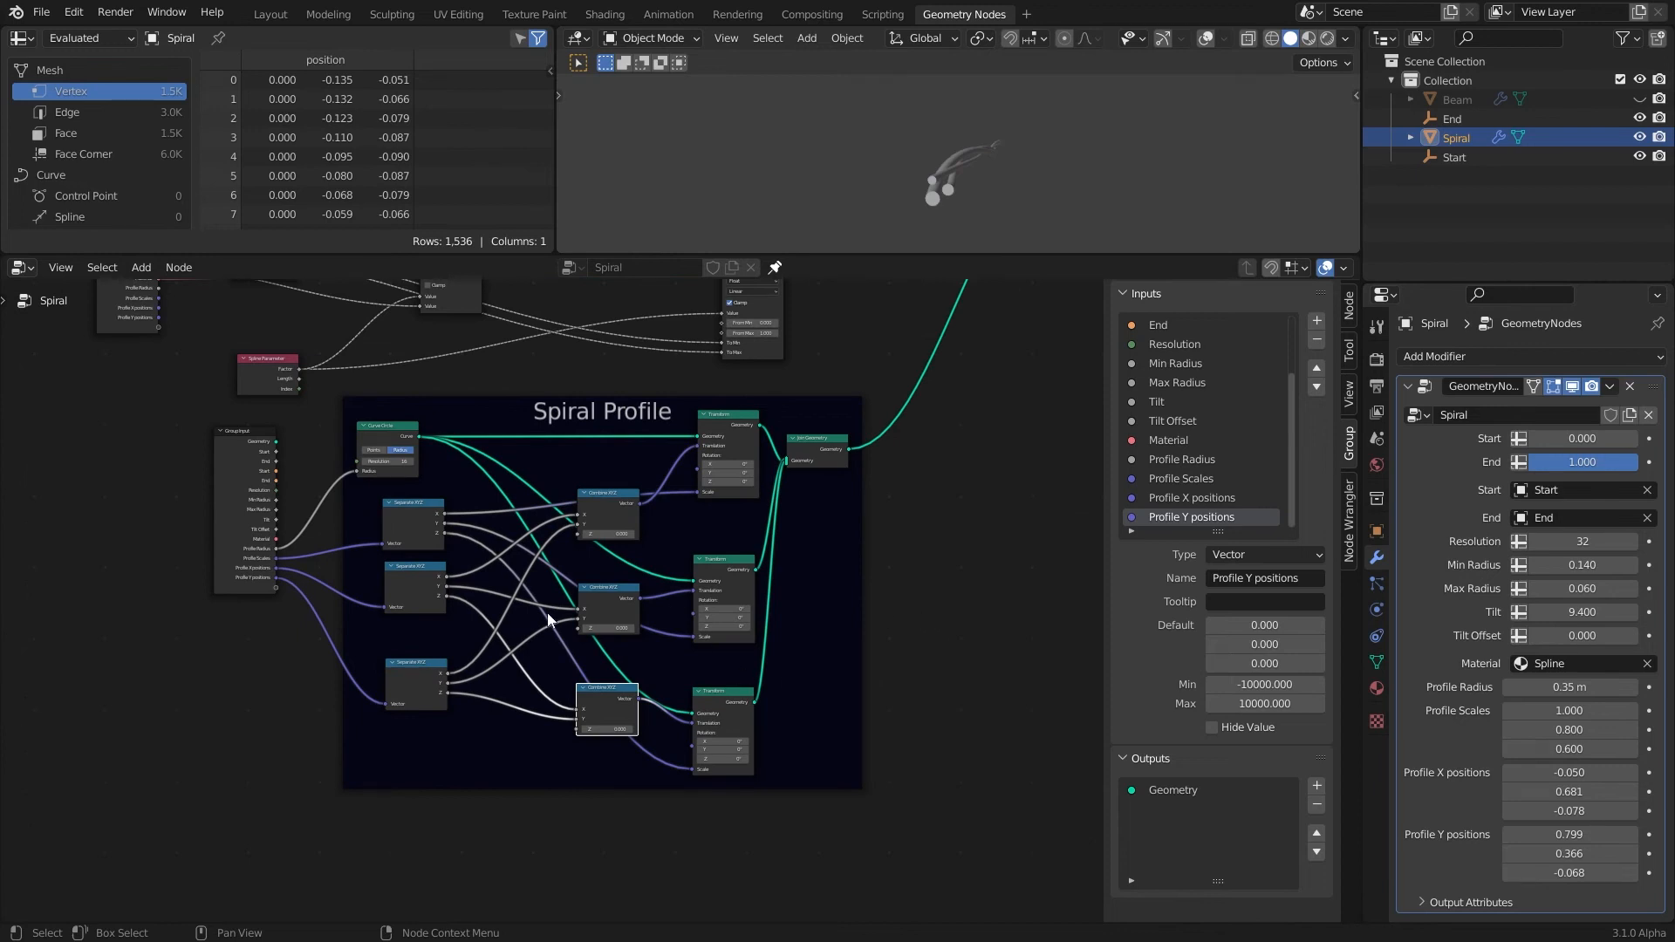
{"action": "scroll", "coordinate": [572, 476], "scroll_direction": "down", "scroll_amount": 4}
{"action": "left_click_drag", "start_coordinate": [572, 472], "coordinate": [605, 472]}
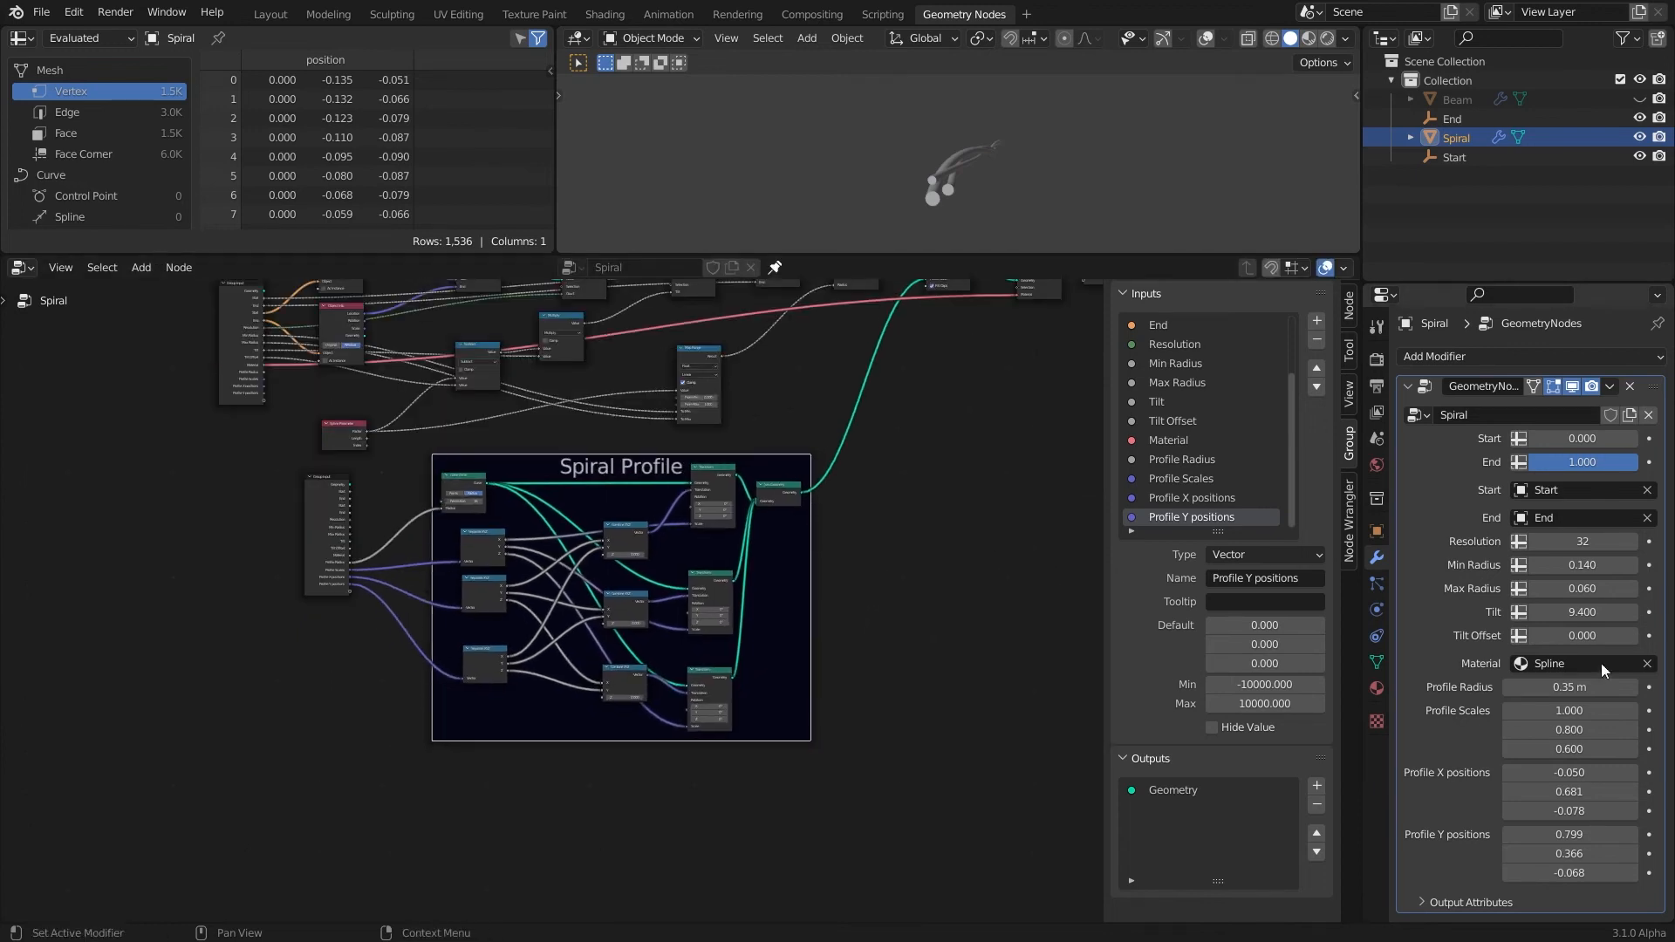
Step: Add a group input between Material and Profile Radius, change its type to String and clear its name
{"action": "left_click", "coordinate": [1210, 460]}
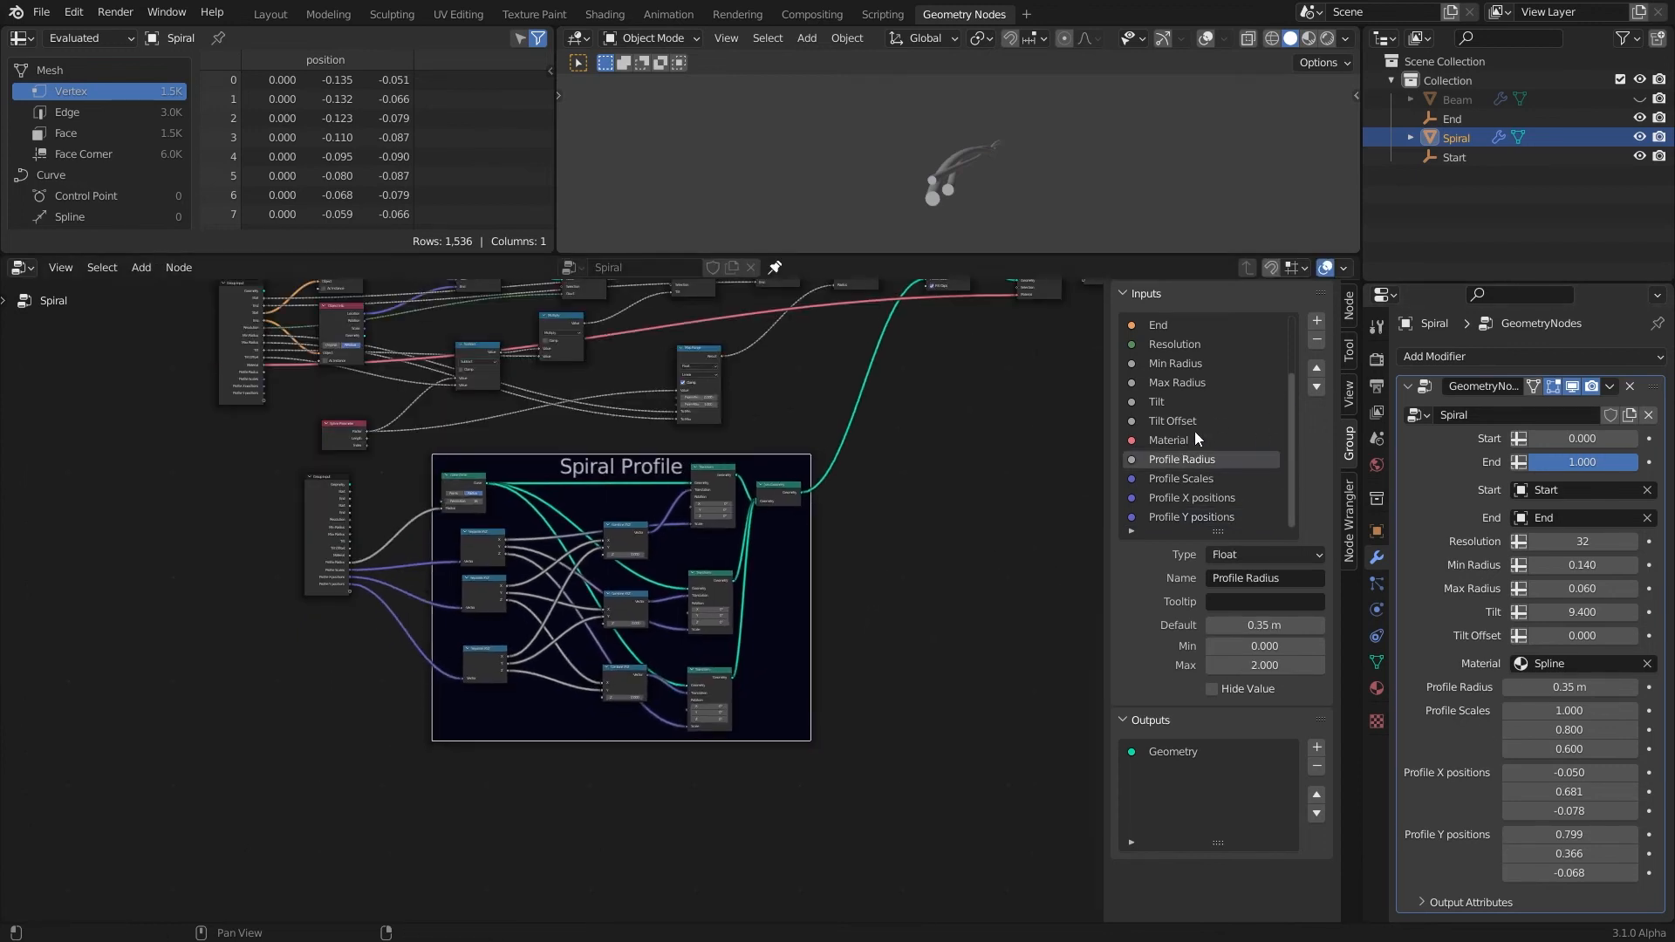
{"action": "left_click", "coordinate": [1191, 440]}
{"action": "left_click", "coordinate": [1318, 321]}
{"action": "left_click", "coordinate": [1262, 555]}
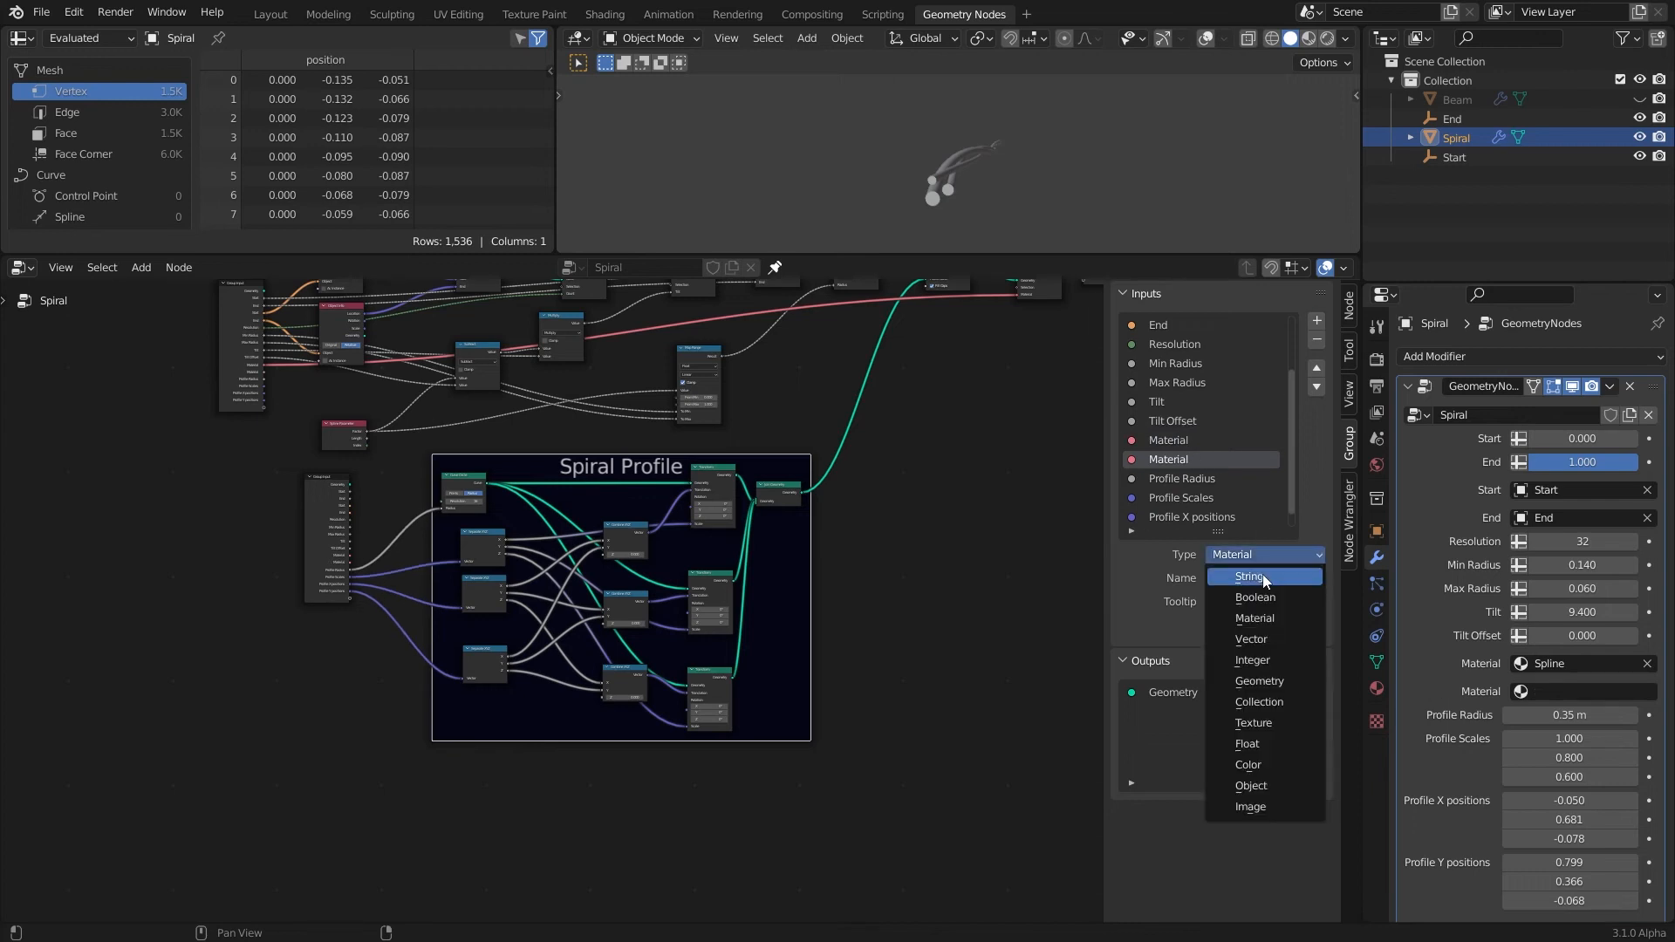
{"action": "left_click", "coordinate": [1263, 574]}
{"action": "left_click", "coordinate": [1261, 579]}
{"action": "key", "text": "BackSpace"}
{"action": "key", "text": "Return"}
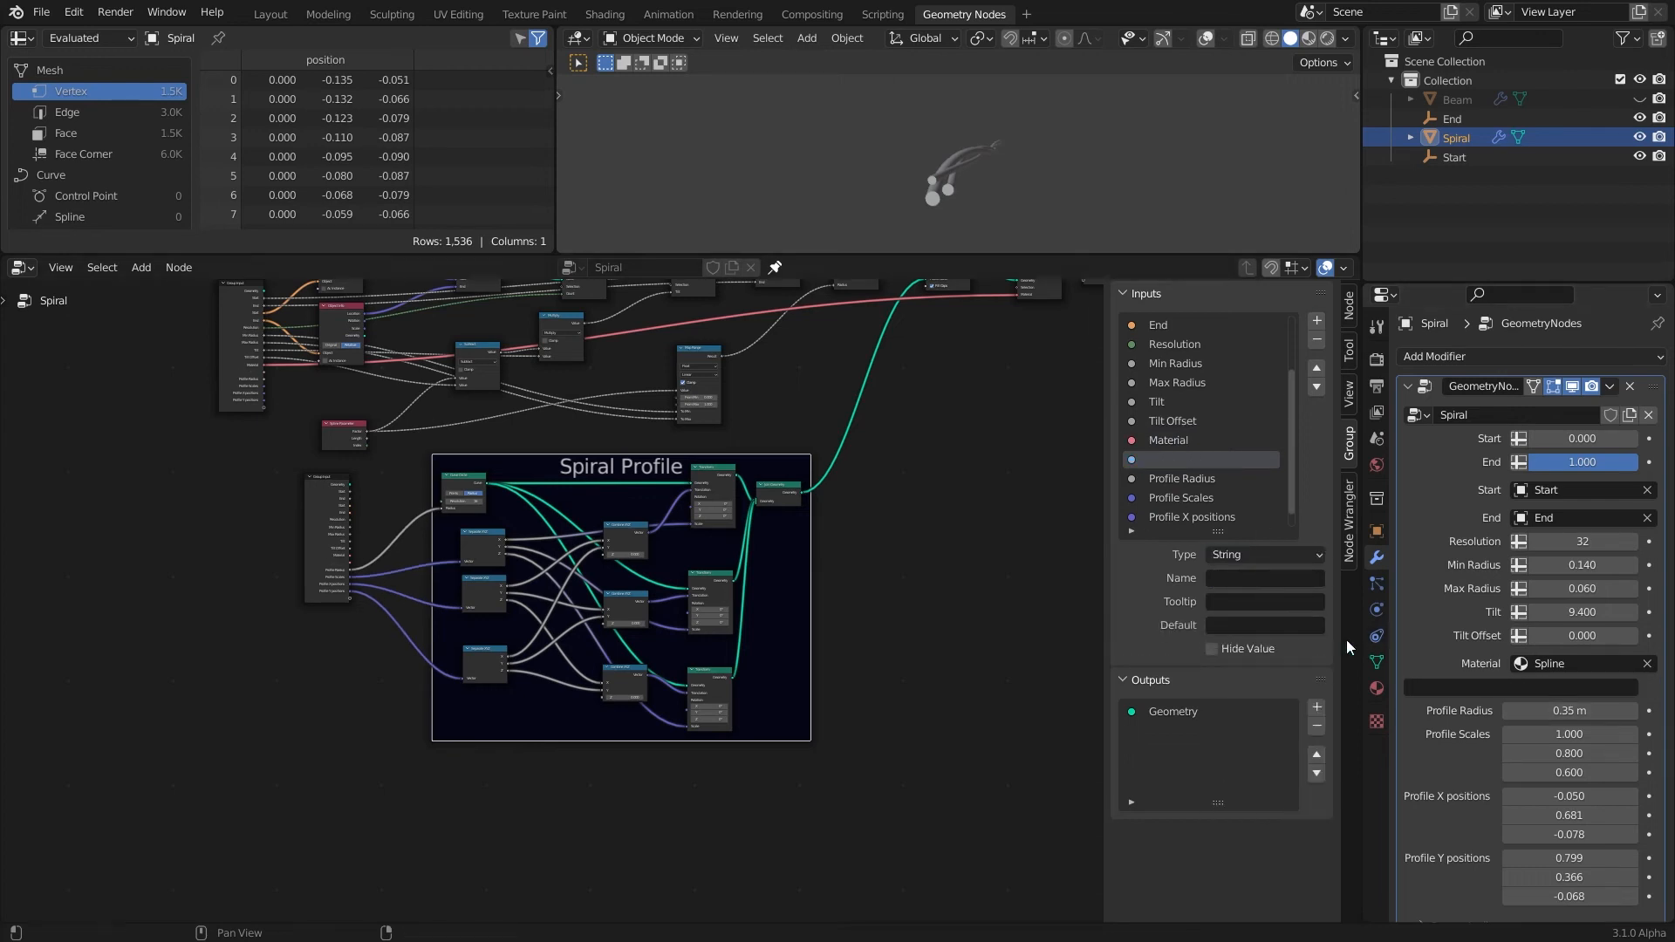
Step: Widen the properties editor and give the unnamed String input the default text "Spiral Profile", indented with spaces as a modifier heading
{"action": "left_click_drag", "start_coordinate": [1364, 650], "coordinate": [1297, 659]}
{"action": "left_click_drag", "start_coordinate": [1037, 600], "coordinate": [980, 596]}
{"action": "left_click", "coordinate": [1127, 627]}
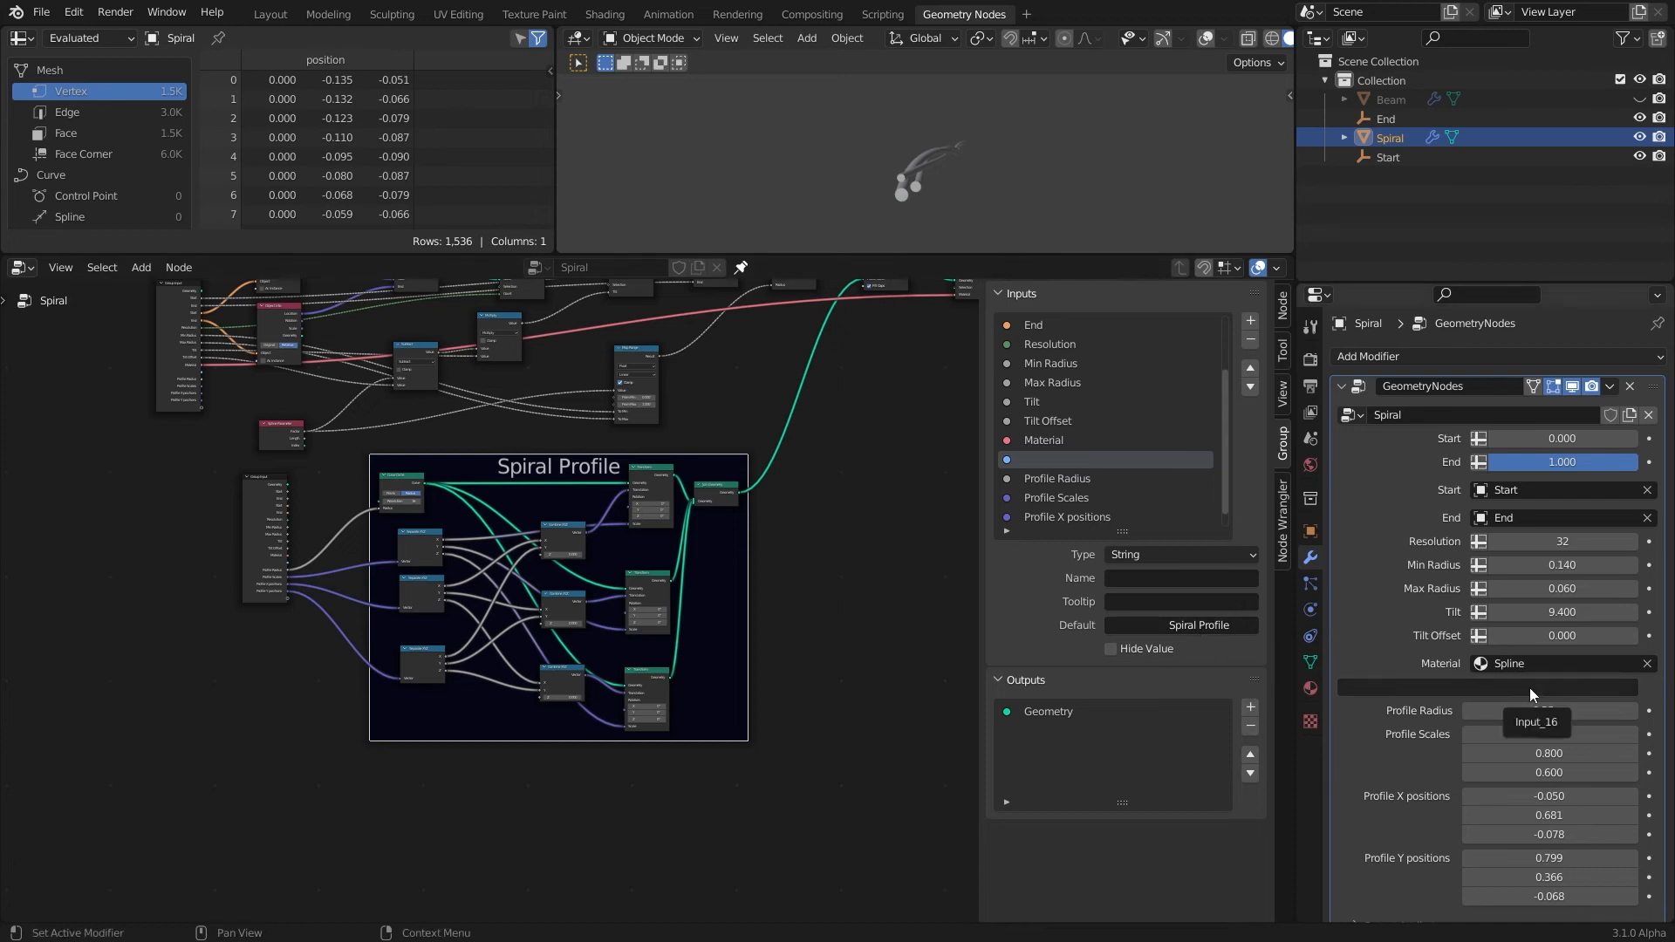
{"action": "left_click", "coordinate": [1144, 626]}
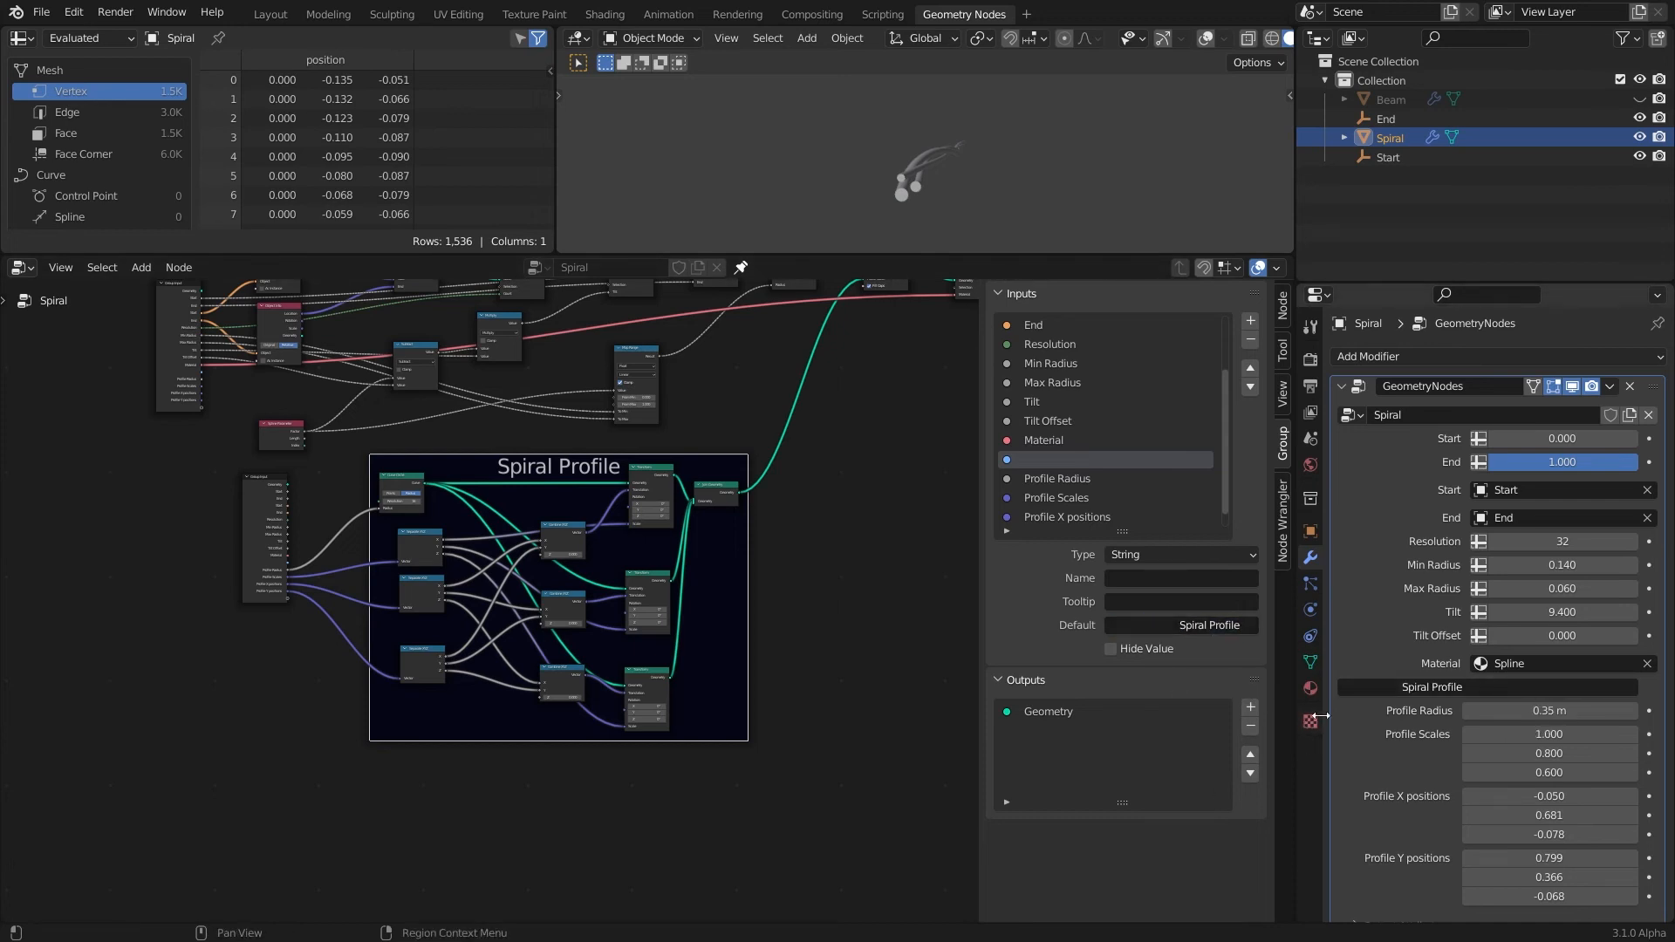
{"action": "left_click", "coordinate": [1408, 688]}
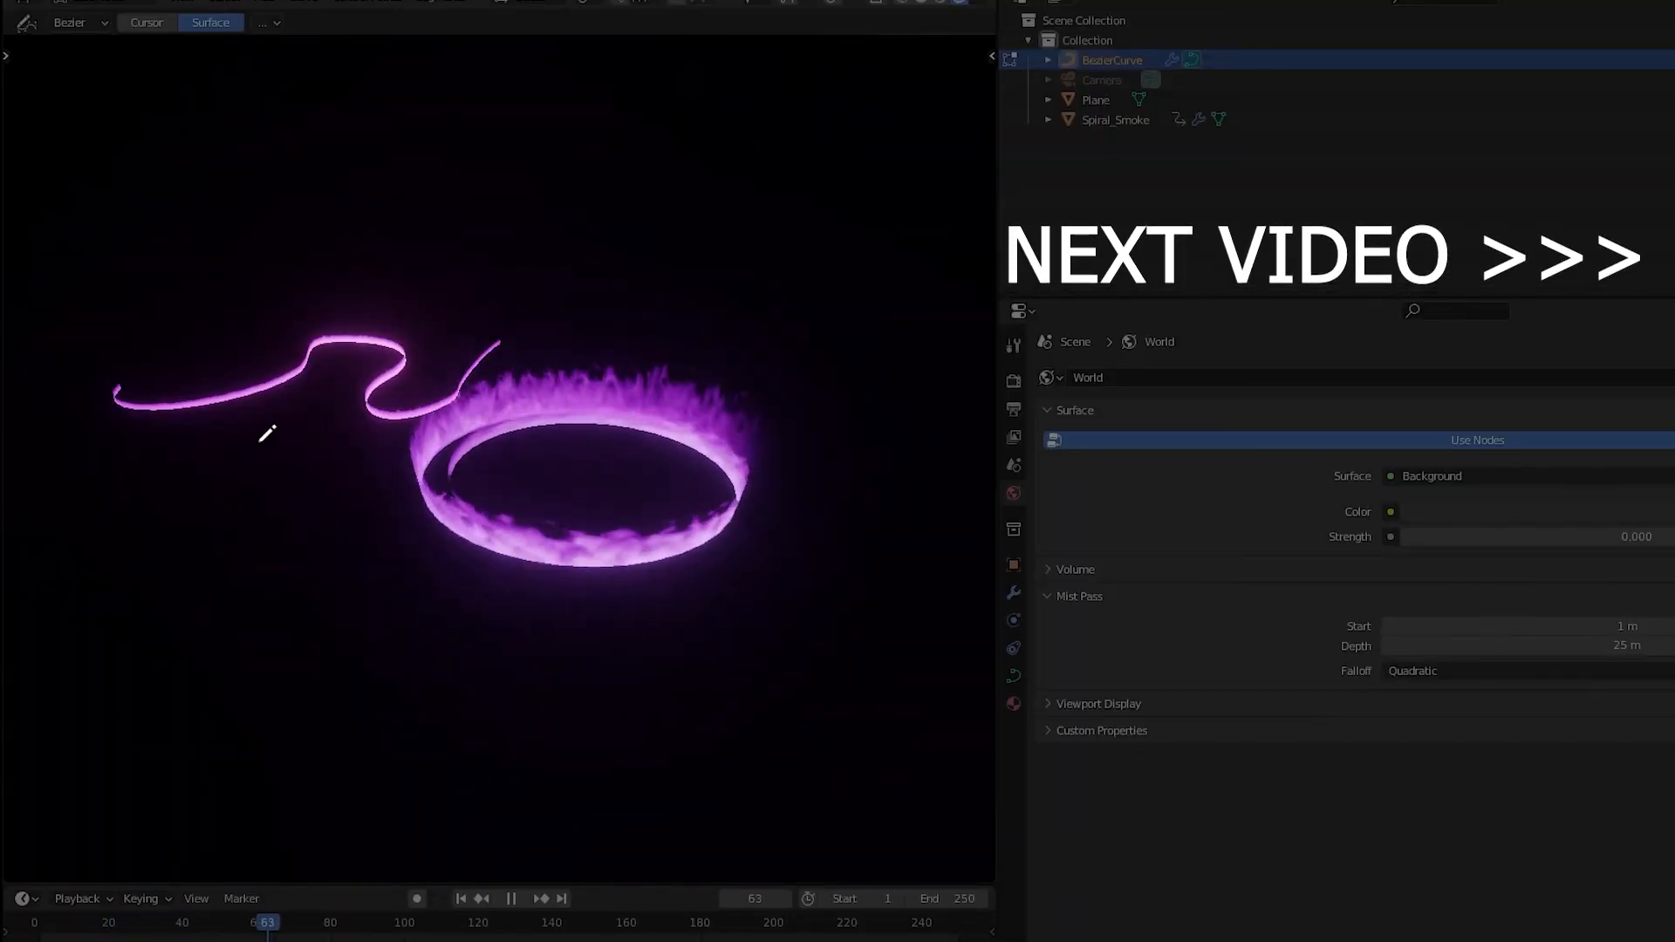
Step: Draw three freehand Bezier curve strokes beside and in front of the burning ring
{"action": "mouse_move", "coordinate": [265, 428]}
{"action": "left_mouse_down"}
{"action": "mouse_move", "coordinate": [246, 522]}
{"action": "mouse_move", "coordinate": [579, 679]}
{"action": "mouse_move", "coordinate": [694, 650]}
{"action": "left_mouse_up"}
{"action": "middle_click_drag", "start_coordinate": [570, 630], "coordinate": [577, 594]}
{"action": "mouse_move", "coordinate": [660, 566]}
{"action": "left_mouse_down"}
{"action": "mouse_move", "coordinate": [553, 601]}
{"action": "mouse_move", "coordinate": [179, 442]}
{"action": "mouse_move", "coordinate": [205, 422]}
{"action": "left_mouse_up"}
{"action": "left_click_drag", "start_coordinate": [514, 628], "coordinate": [588, 626]}
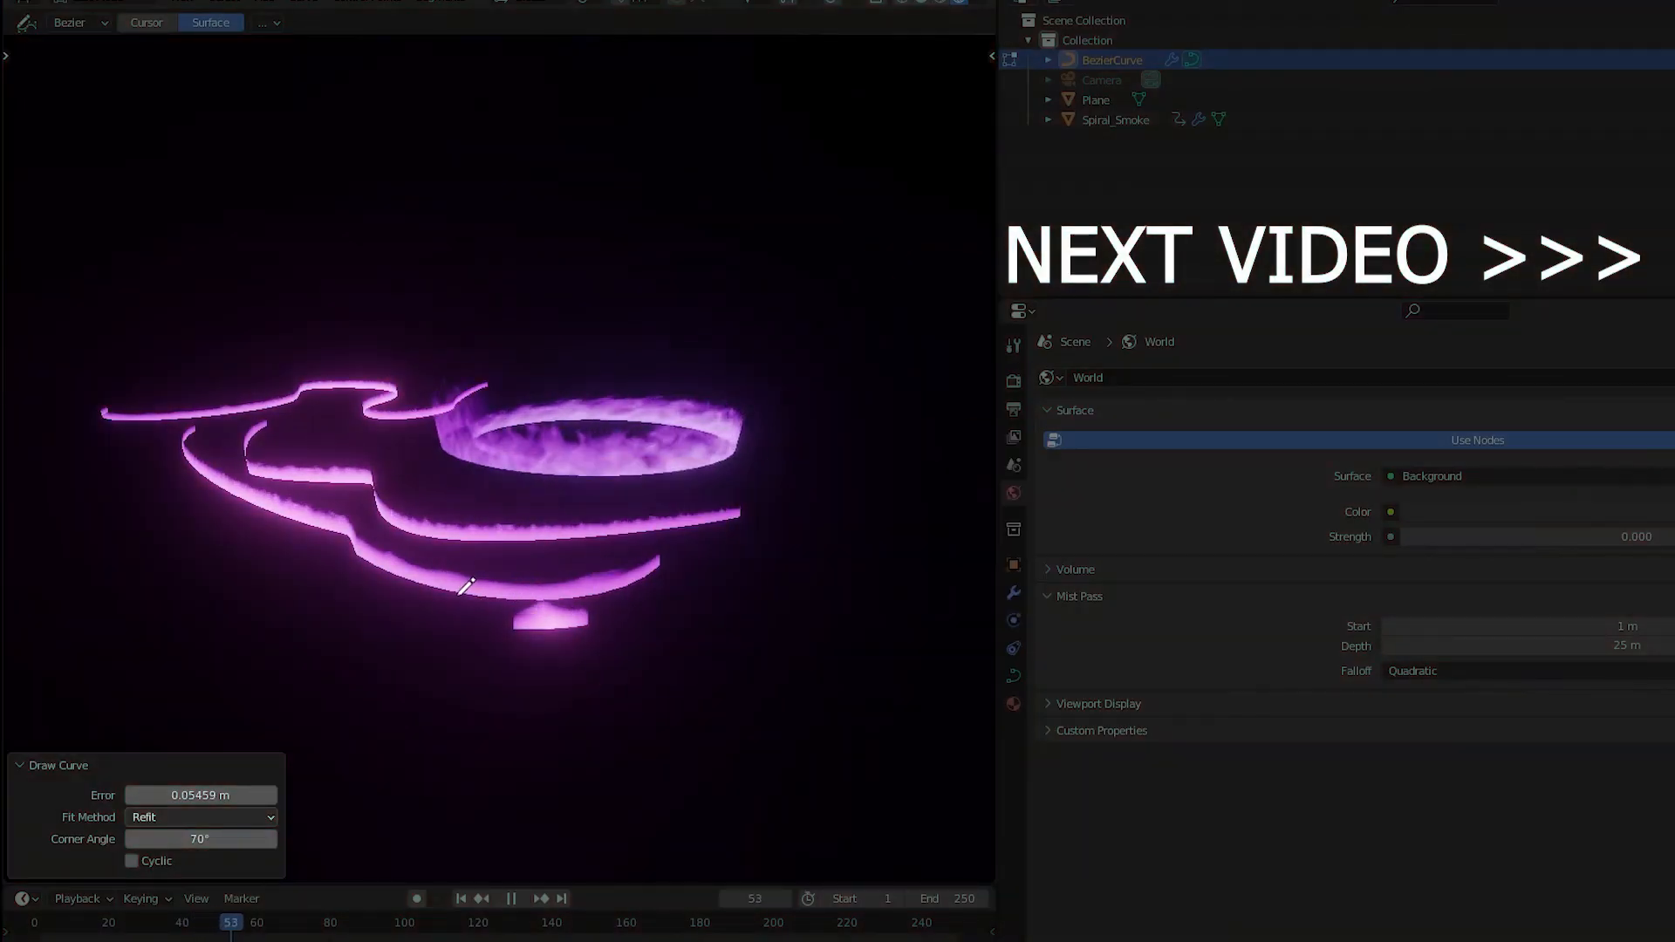